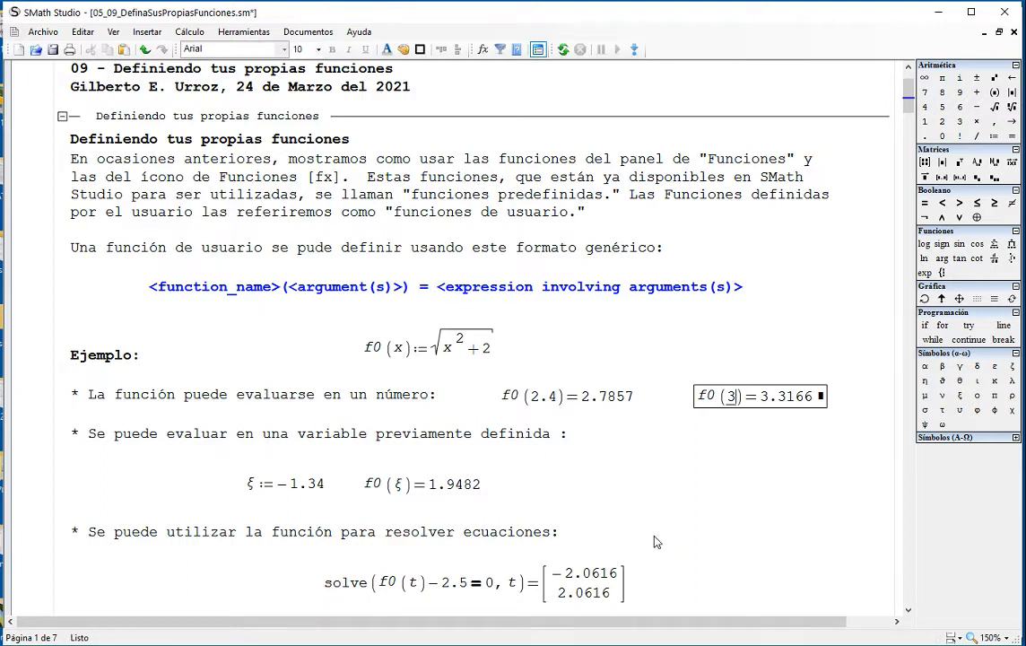
# Move the f0(ξ) evaluation slightly down and the ξ:=-1.34 definition slightly up so the definition sits above it
pyautogui.scroll(-1, 653, 522)
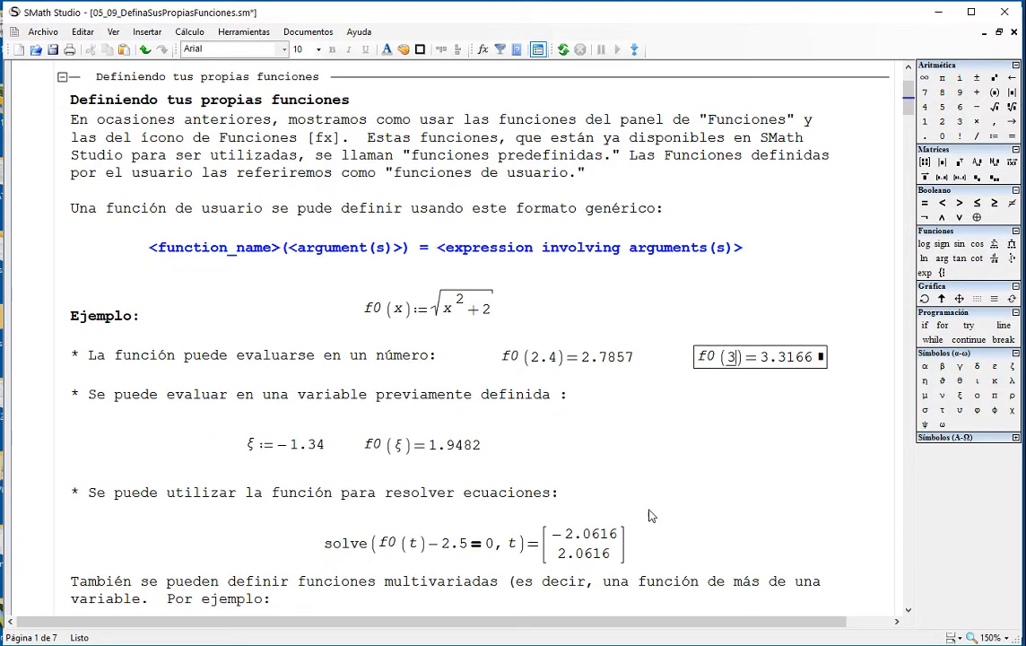
pyautogui.moveTo(460, 448); pyautogui.dragTo(447, 463)
pyautogui.moveTo(324, 454); pyautogui.dragTo(307, 441)
# Define the variable ξ as 1.5 in the blank space beside the existing f0(ξ) evaluation
pyautogui.click(616, 418)
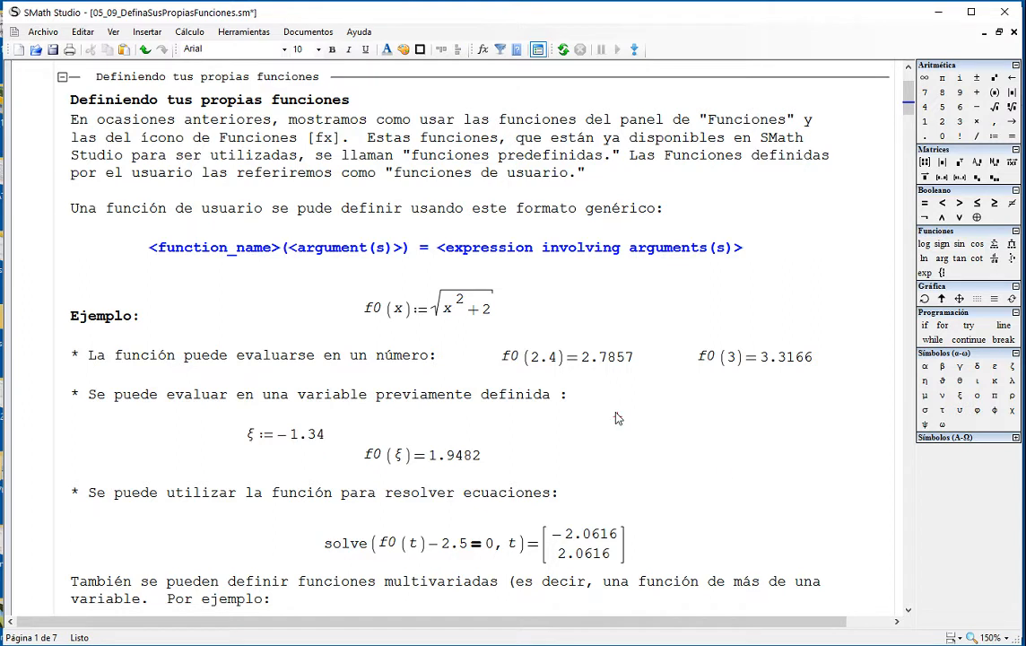
pyautogui.write('ξ:=')
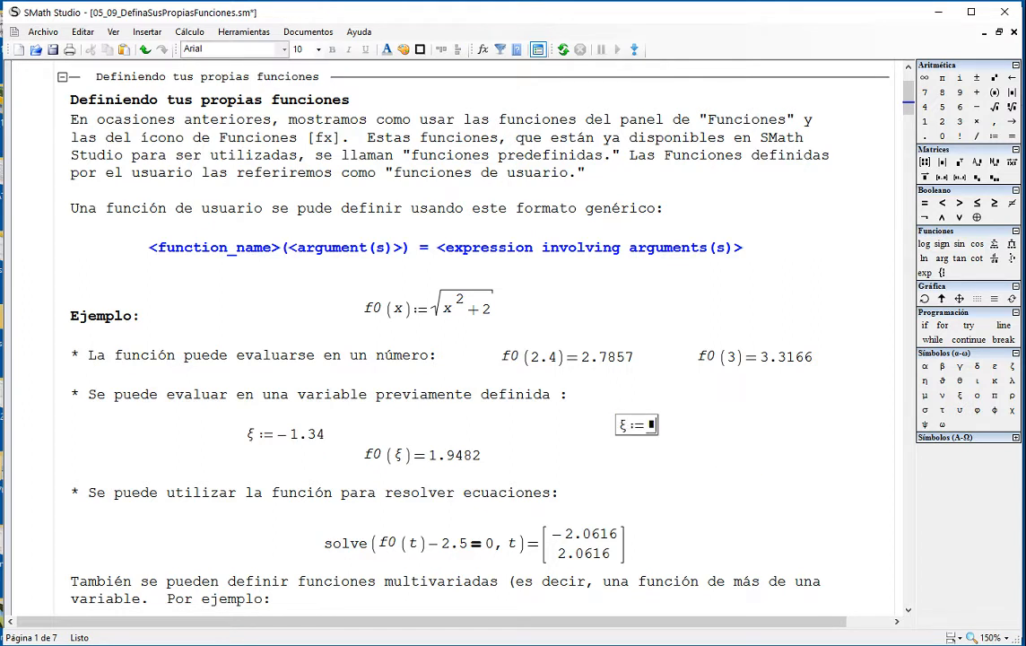
pyautogui.write('1.5')
# Insert blank lines above the paragraph about using the function to solve equations
pyautogui.click(600, 481)
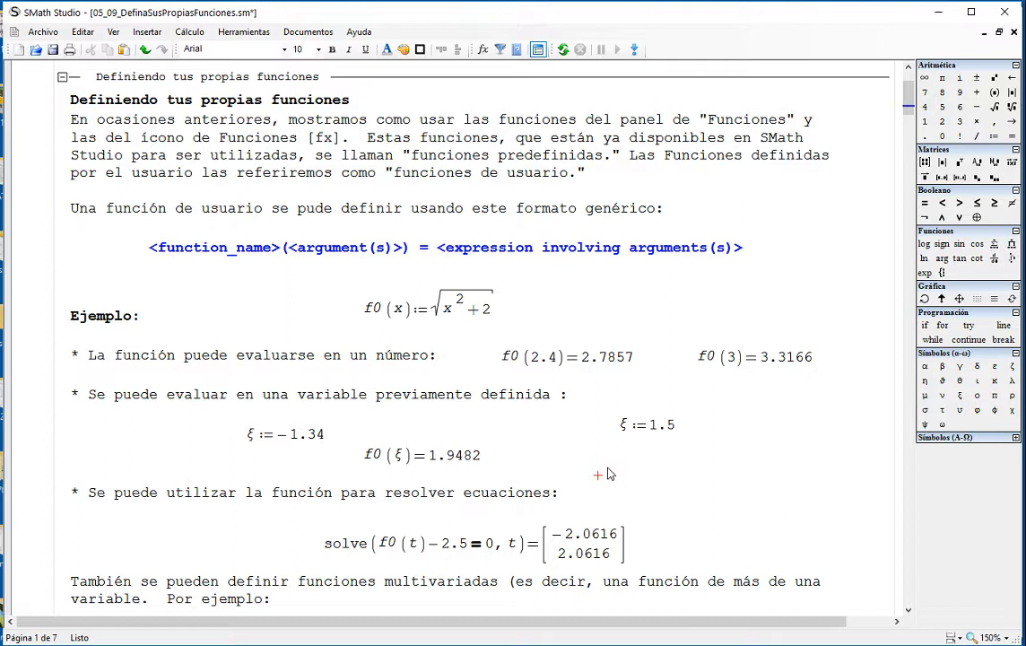
pyautogui.press('Return')
pyautogui.press('Return')
pyautogui.press('Return')
pyautogui.press('Return')
pyautogui.press('Return')
pyautogui.press('Return')
pyautogui.press('Return')
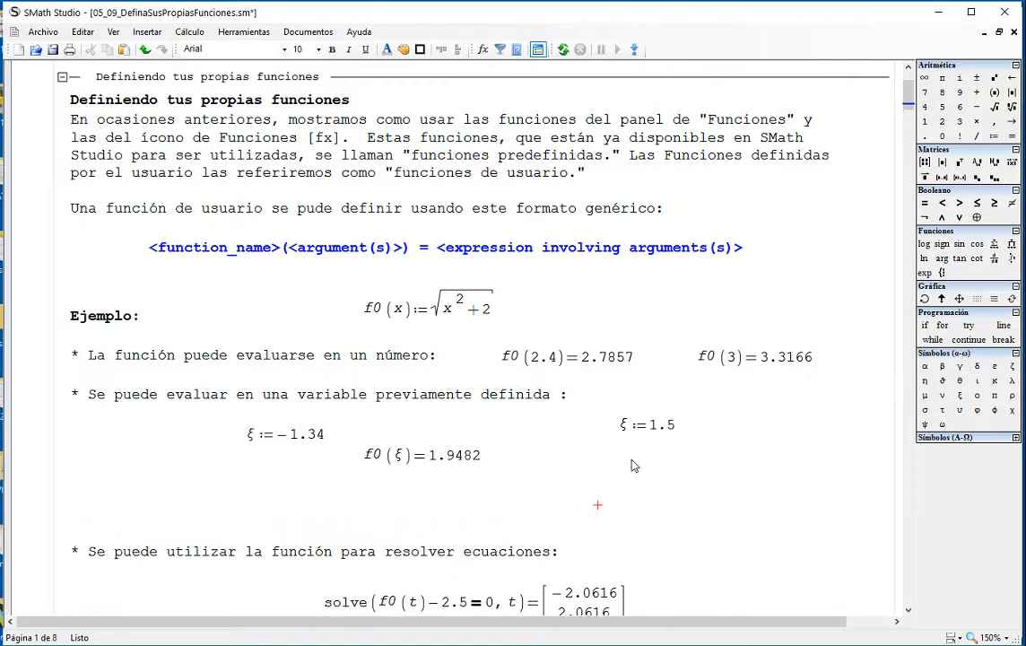
# Move the ξ:=1.5 definition beneath ξ:=-1.34 and place a copy of the f0(ξ) evaluation below it
pyautogui.click(635, 427)
pyautogui.moveTo(637, 436); pyautogui.dragTo(267, 496)
pyautogui.moveTo(392, 485); pyautogui.dragTo(395, 470)
pyautogui.hotkey('ctrl', 'c')
pyautogui.click(363, 506)
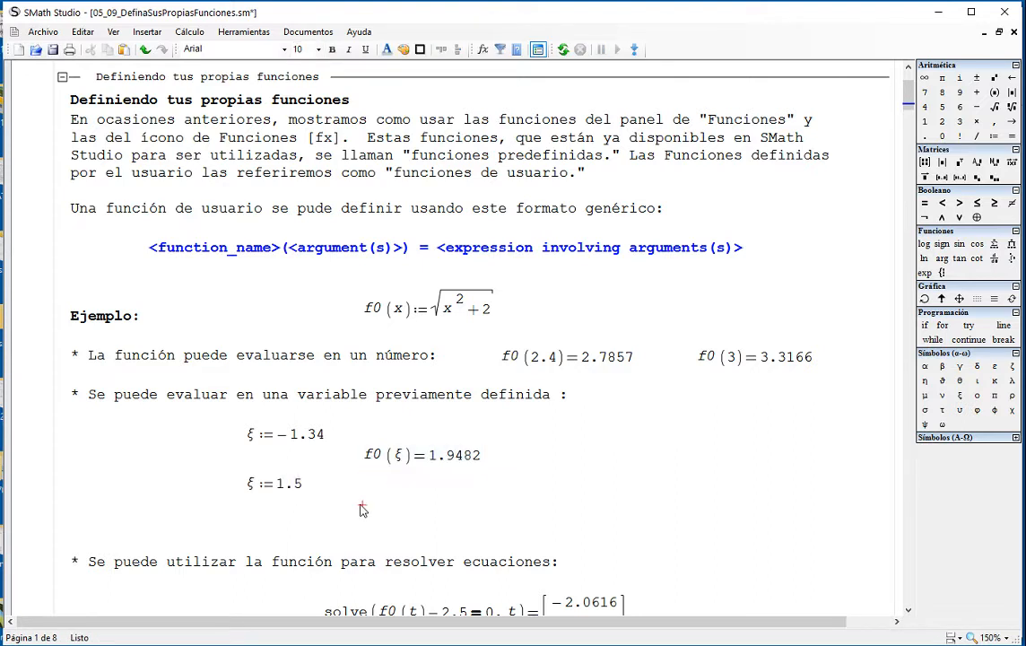
pyautogui.hotkey('ctrl', 'v')
pyautogui.click(568, 514)
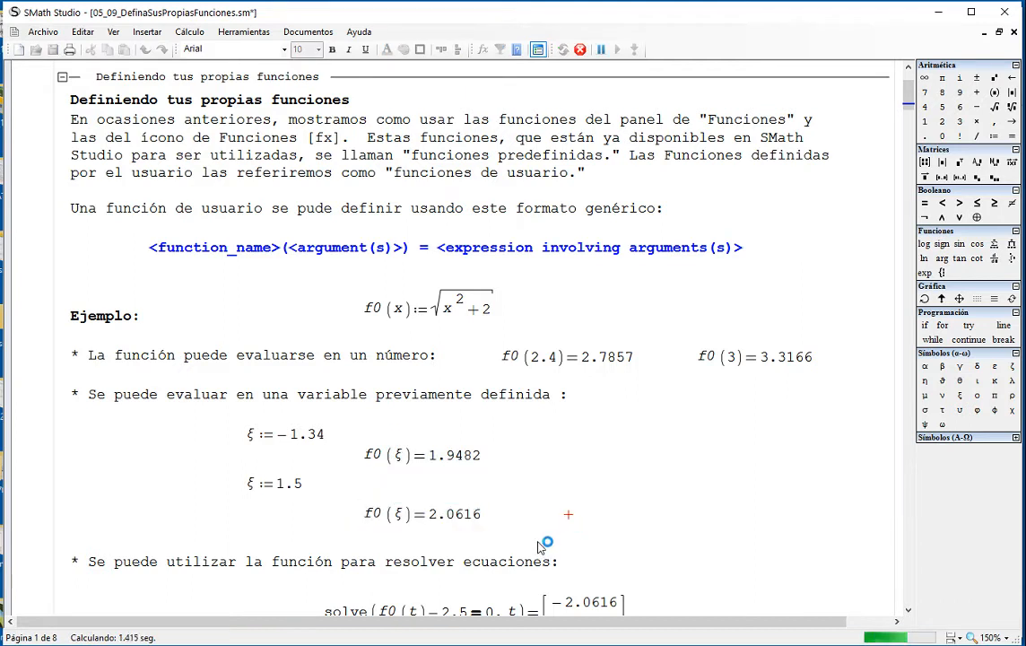
# Examine the solve example for f0(t)-2.5=0, including its f0(t) term, the f0(x) definition and the unknown t
pyautogui.scroll(-3, 542, 547)
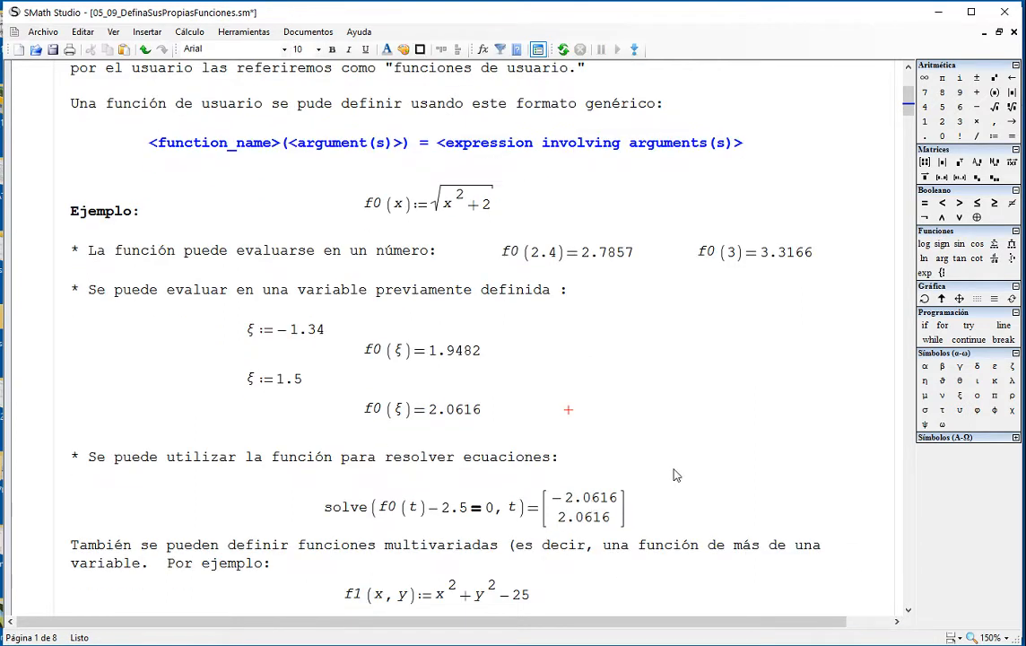
pyautogui.scroll(-2, 668, 440)
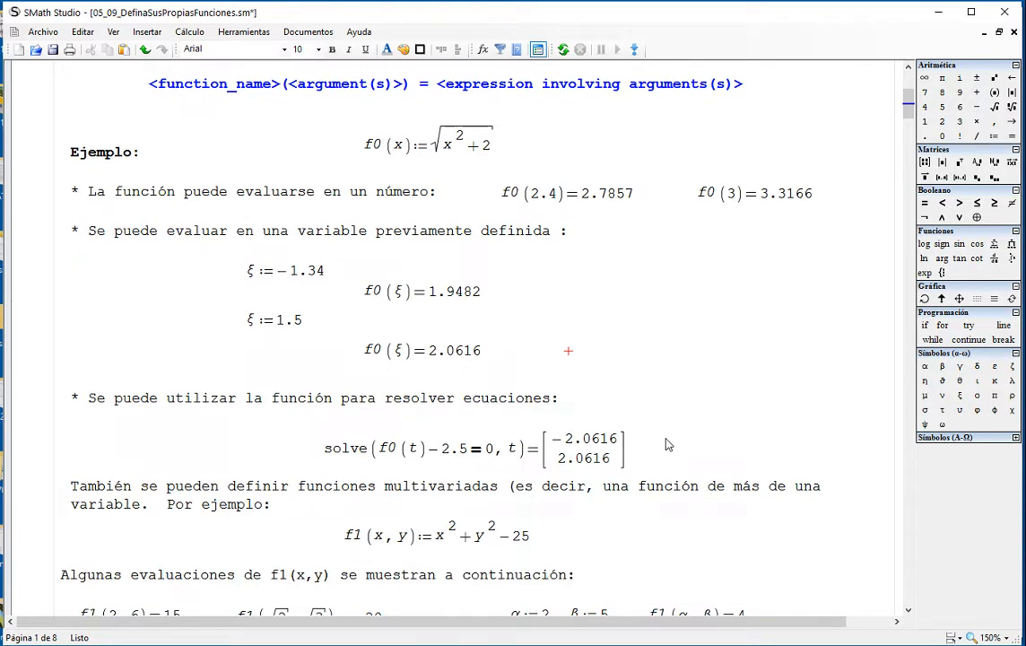
pyautogui.moveTo(375, 454); pyautogui.dragTo(421, 458)
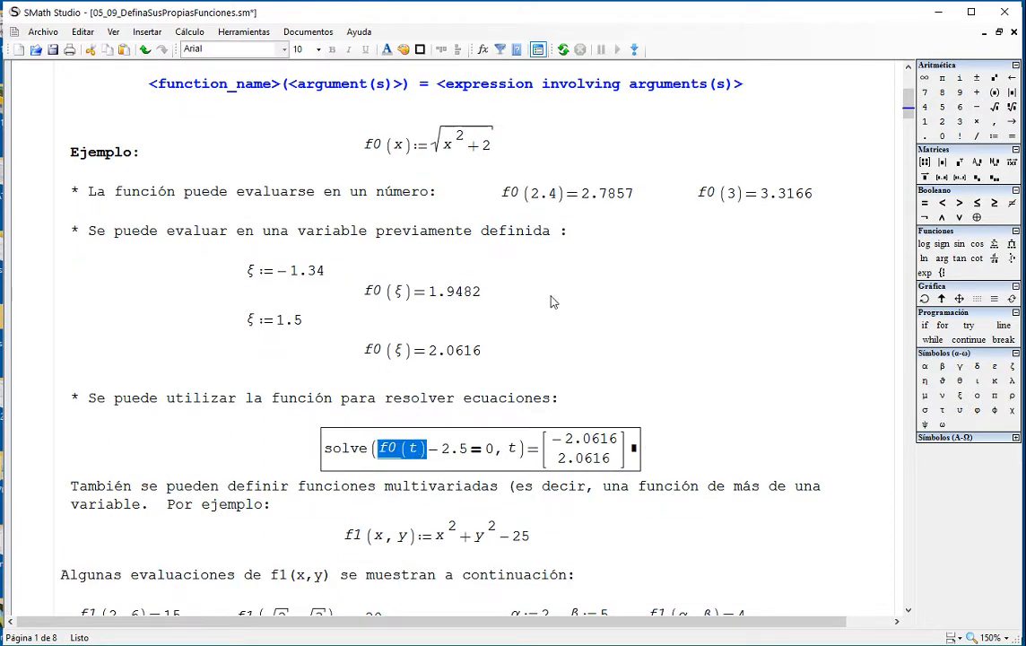
pyautogui.moveTo(491, 165); pyautogui.dragTo(422, 139)
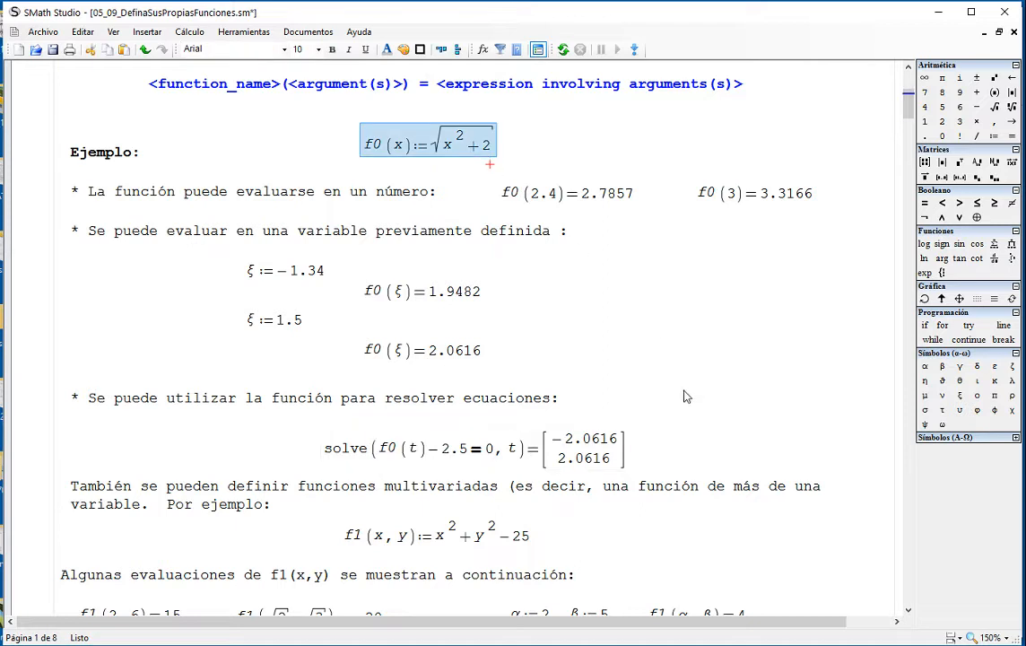
pyautogui.doubleClick(513, 449)
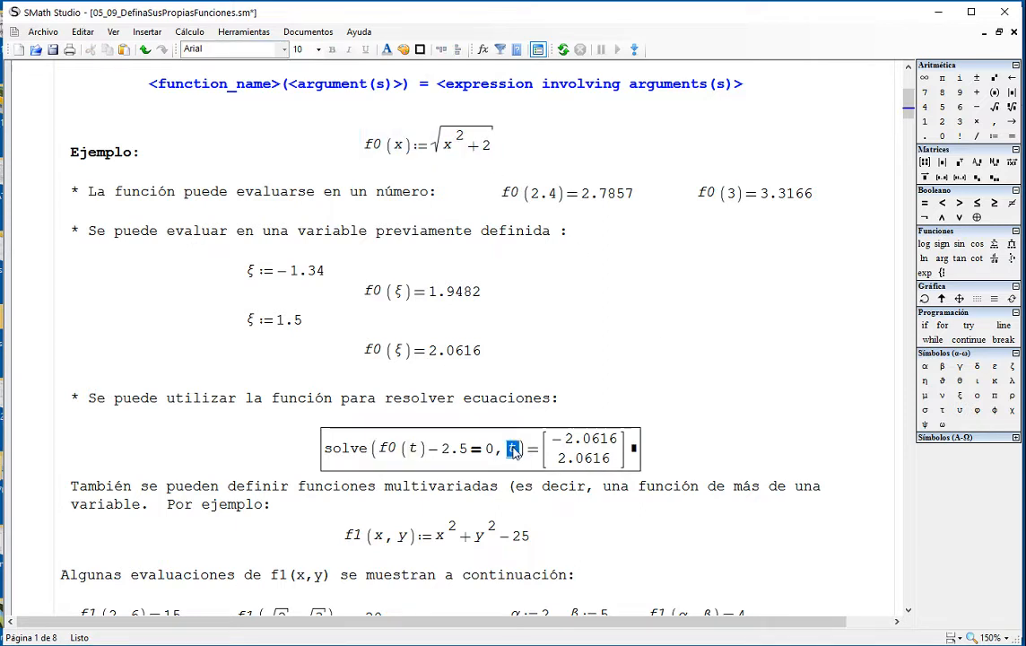
pyautogui.scroll(-2, 750, 418)
pyautogui.click(697, 480)
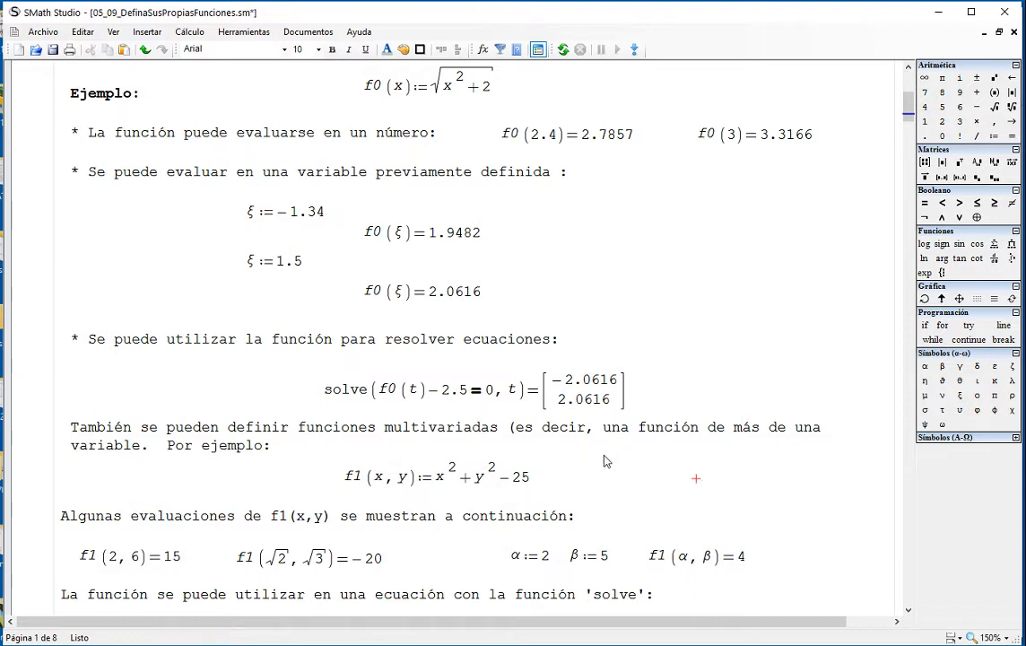
# Review the two-variable function f1(x,y) and its evaluations with numbers, square roots and the variables α and β
pyautogui.moveTo(578, 479); pyautogui.dragTo(489, 495)
pyautogui.scroll(-2, 649, 502)
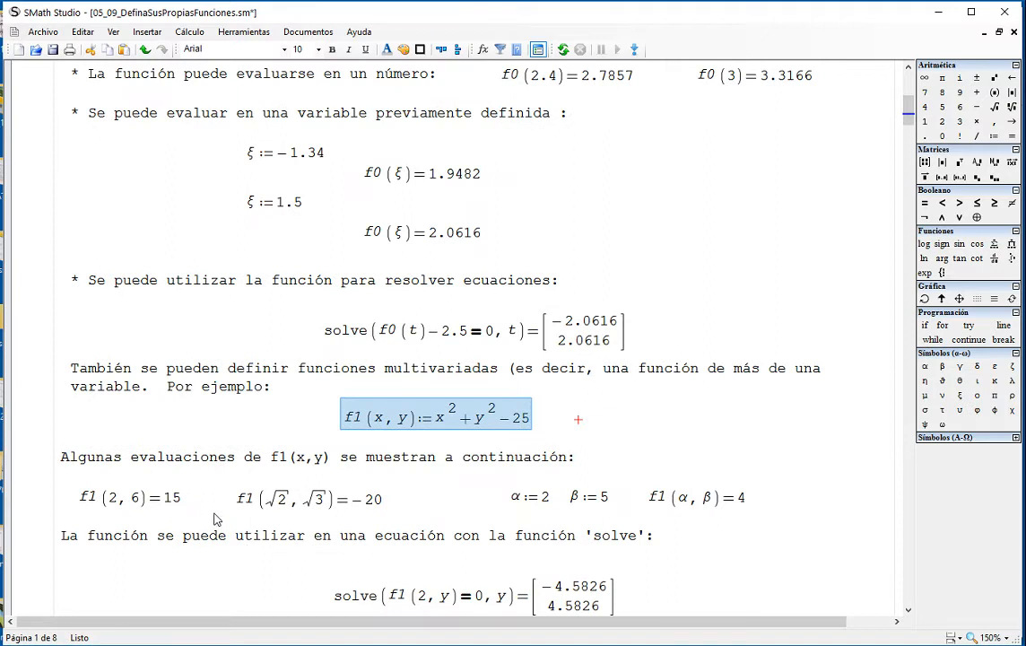
pyautogui.click(588, 410)
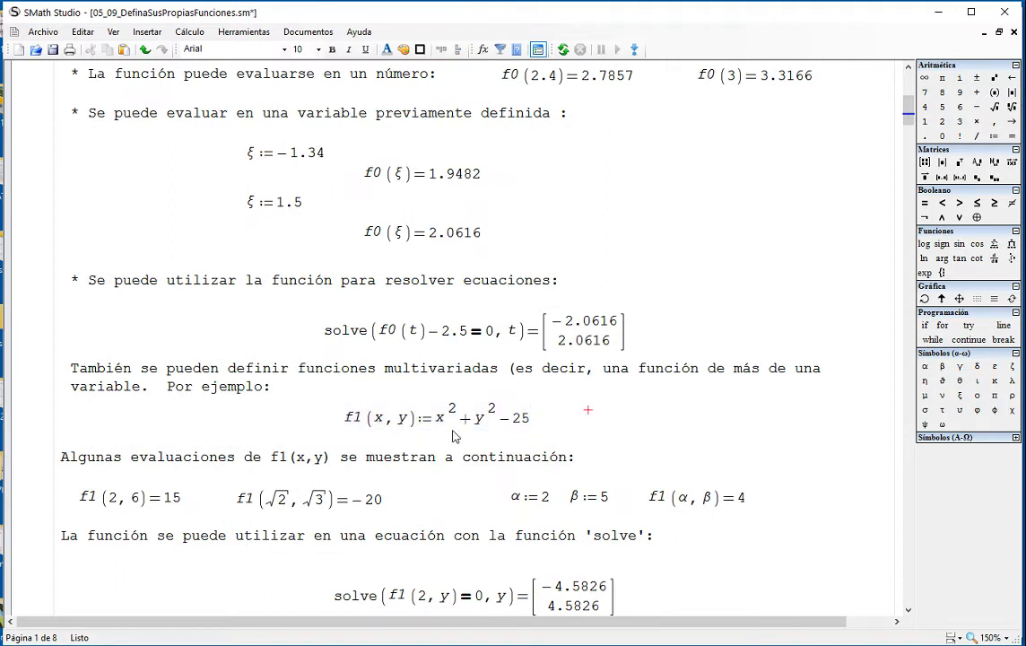
pyautogui.moveTo(381, 420); pyautogui.dragTo(413, 423)
pyautogui.click(412, 423)
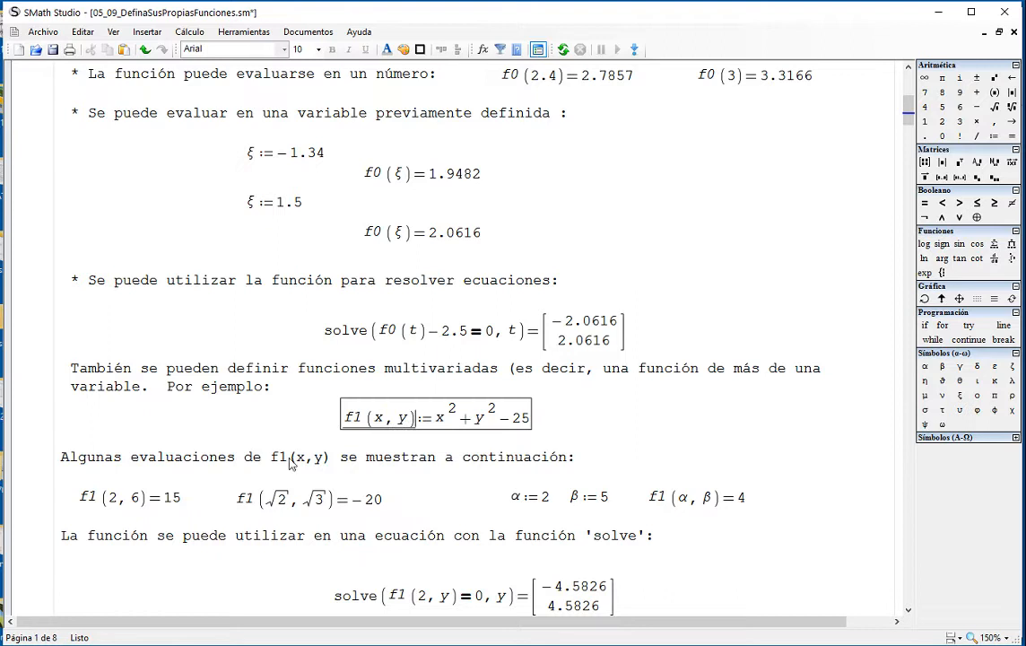
pyautogui.click(154, 496)
pyautogui.click(357, 510)
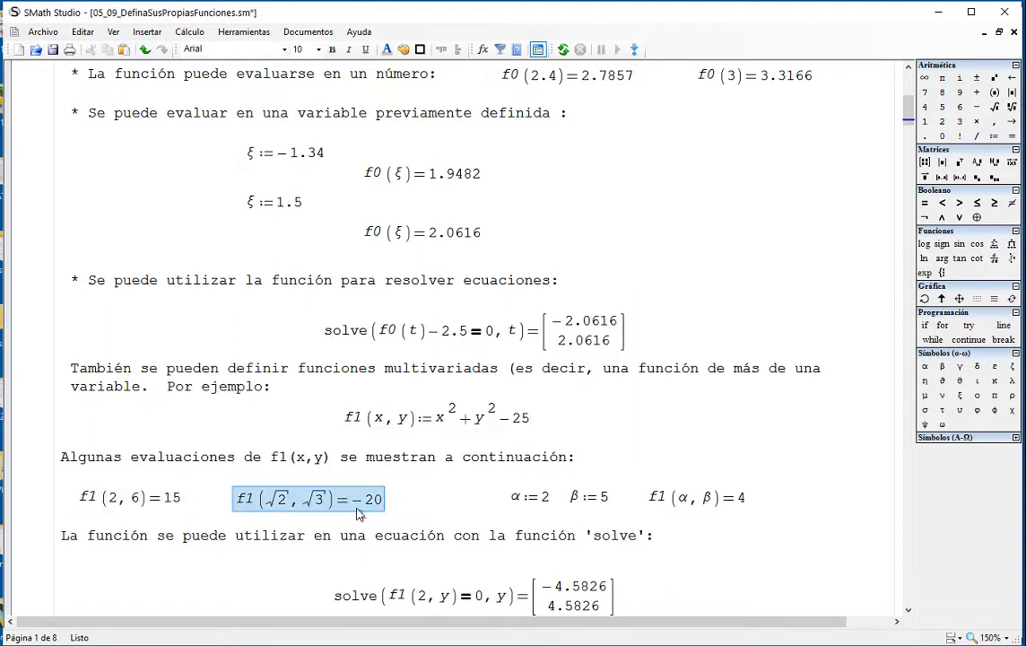
pyautogui.scroll(-3, 583, 444)
pyautogui.moveTo(598, 440); pyautogui.dragTo(544, 430)
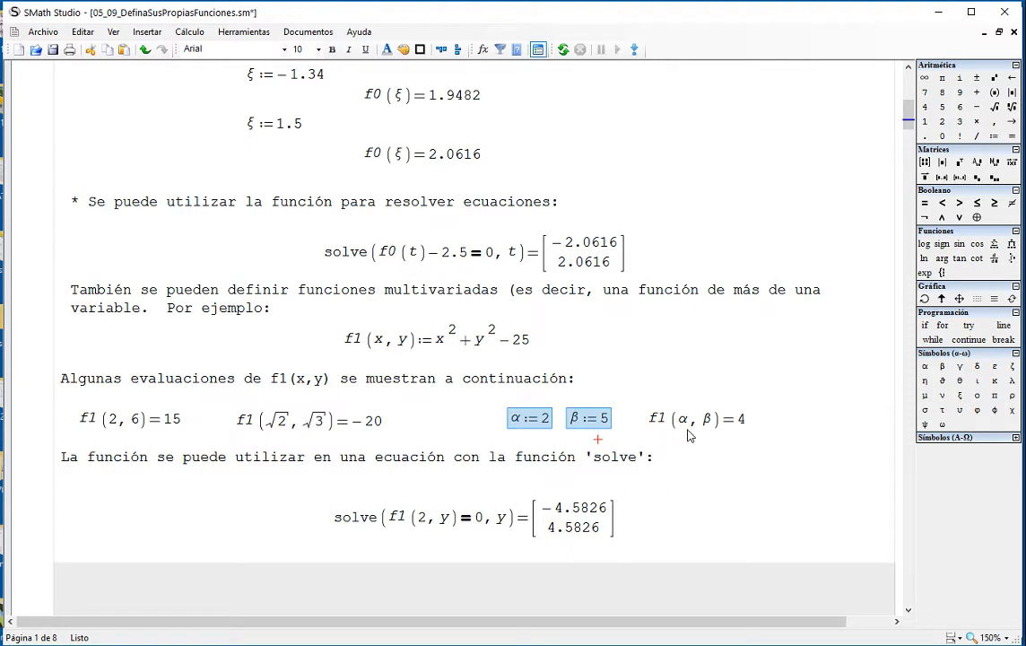
pyautogui.click(713, 441)
pyautogui.click(714, 430)
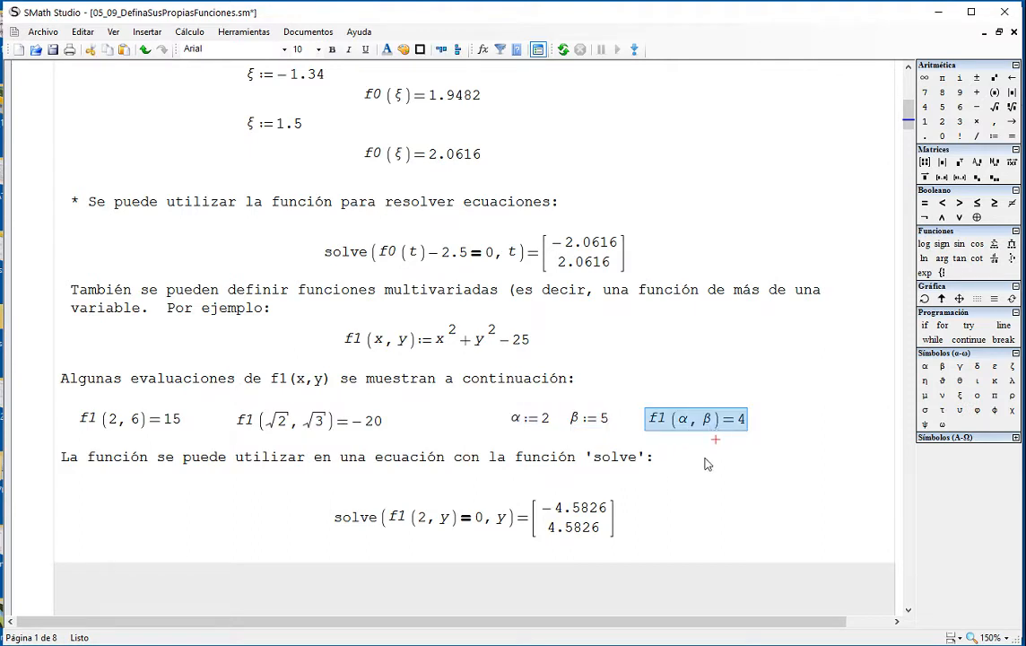
# Examine the solve example for f1(2,y)=0, including the fixed first argument 2 and the unknown y
pyautogui.scroll(-3, 505, 480)
pyautogui.moveTo(460, 469); pyautogui.dragTo(456, 464)
pyautogui.click(464, 473)
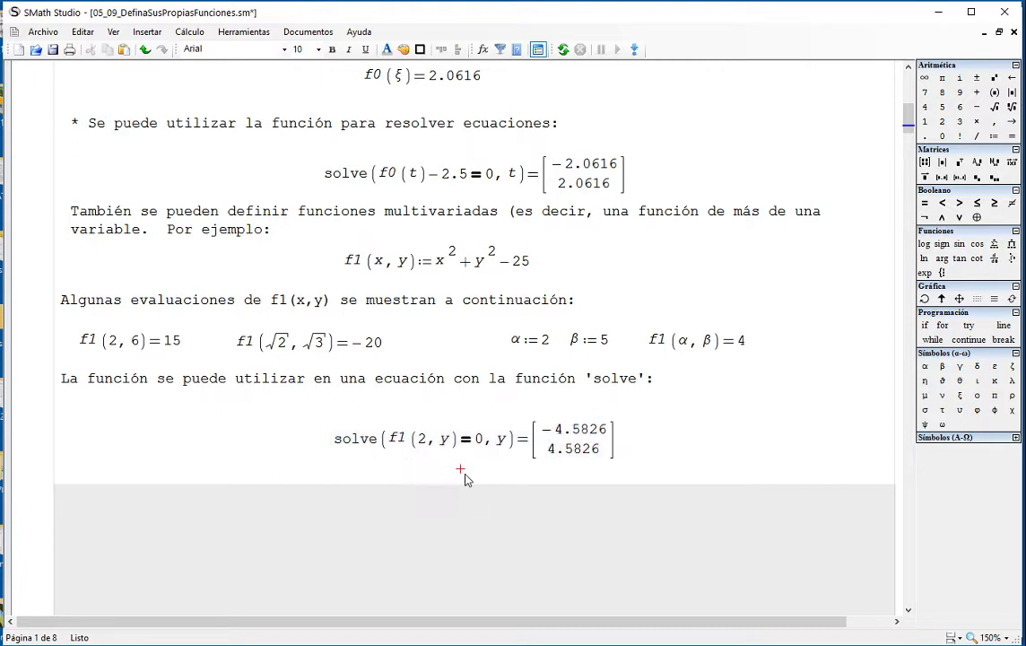
pyautogui.moveTo(391, 444); pyautogui.dragTo(406, 444)
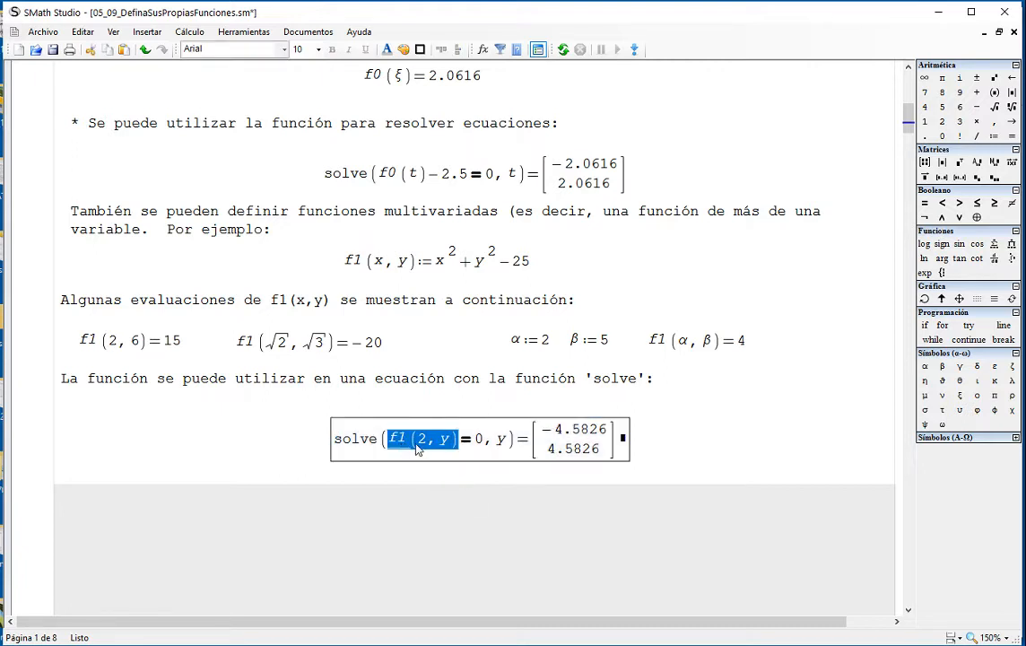
pyautogui.click(427, 446)
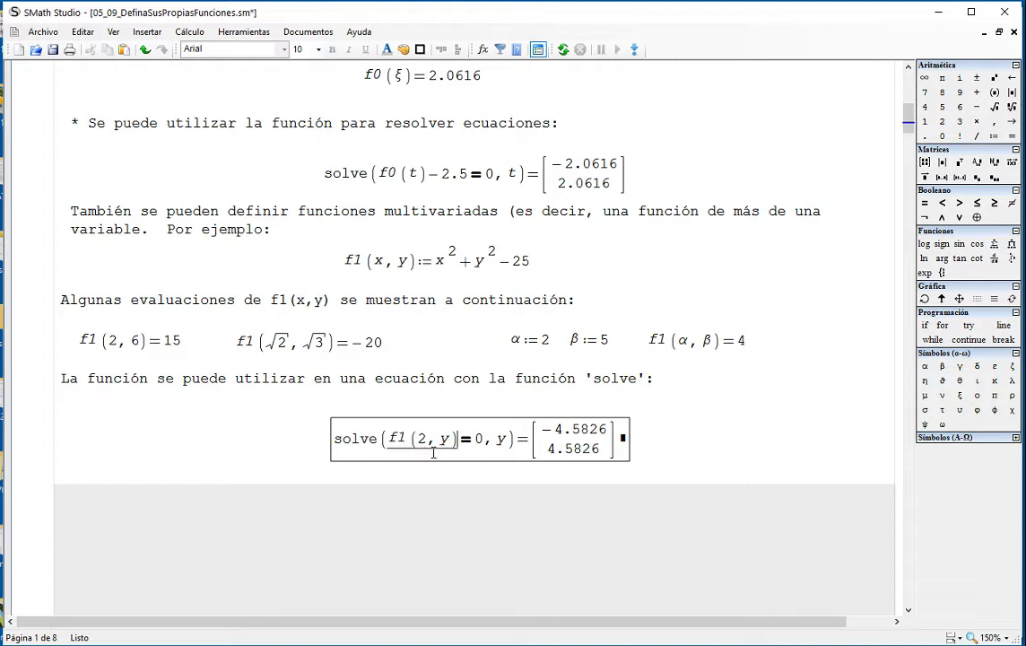
pyautogui.doubleClick(424, 444)
pyautogui.doubleClick(448, 444)
pyautogui.click(678, 446)
# Read through the exercise box on defining h(y) = 1/(1+y^2) and its seven tasks
pyautogui.scroll(-8, 682, 449)
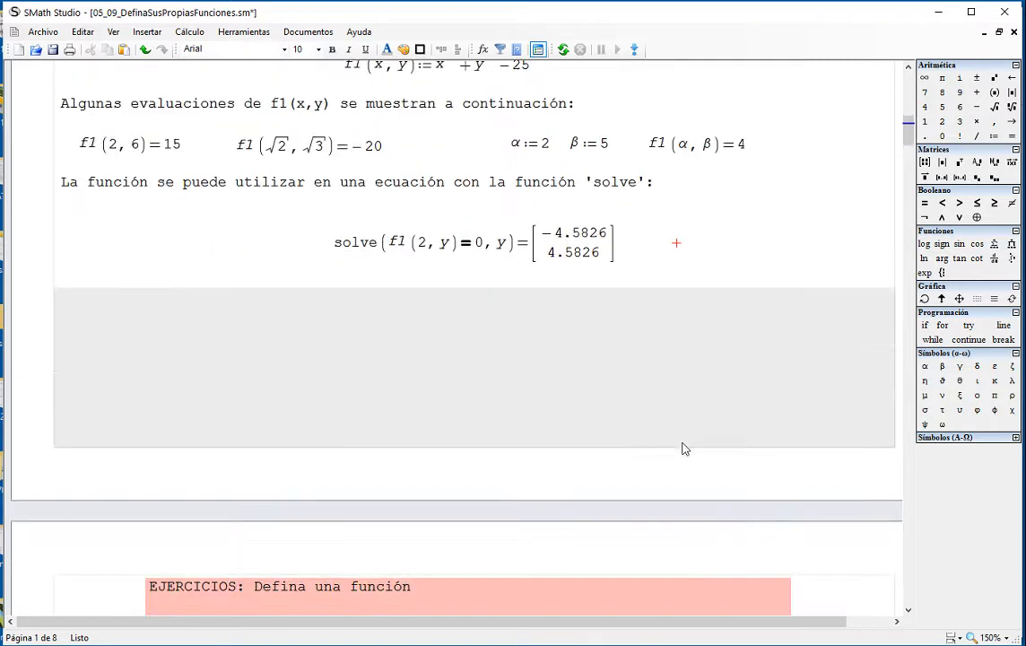
pyautogui.scroll(-3, 684, 449)
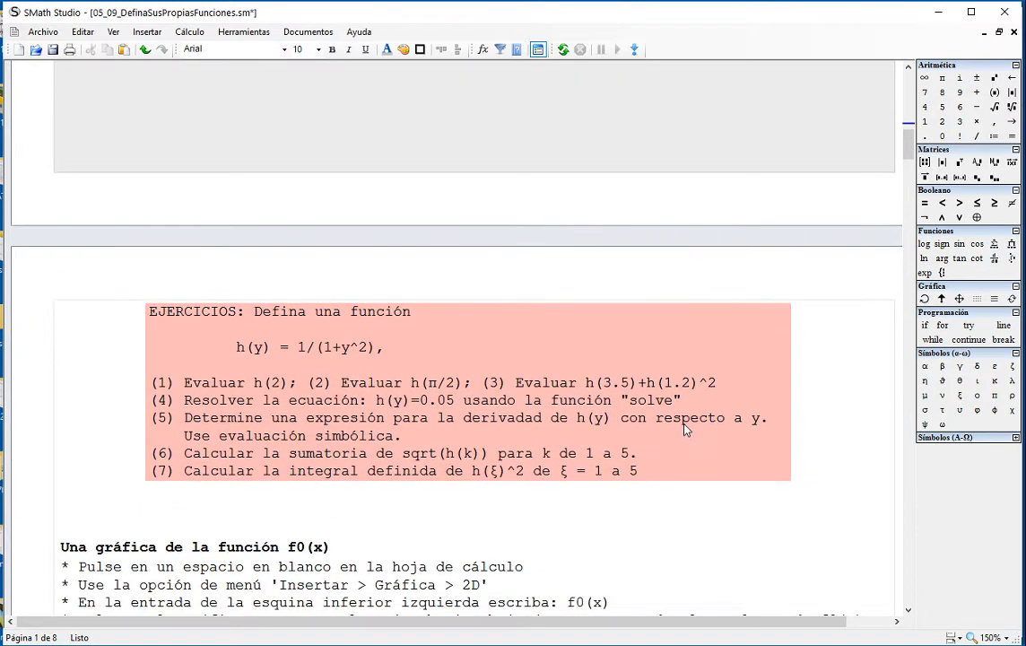
pyautogui.scroll(-2, 683, 431)
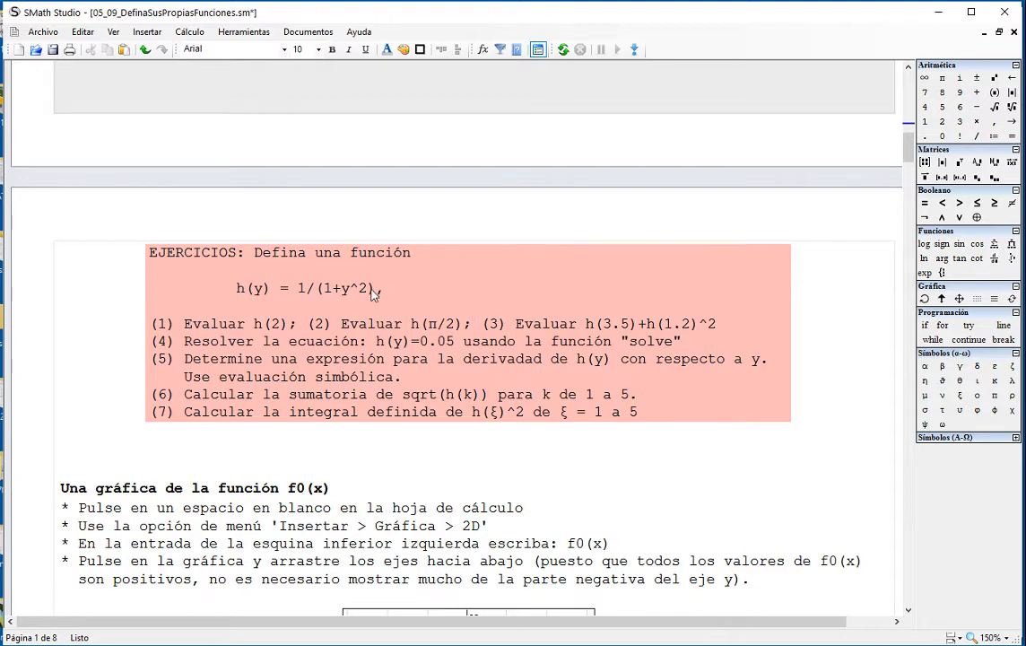
pyautogui.click(352, 325)
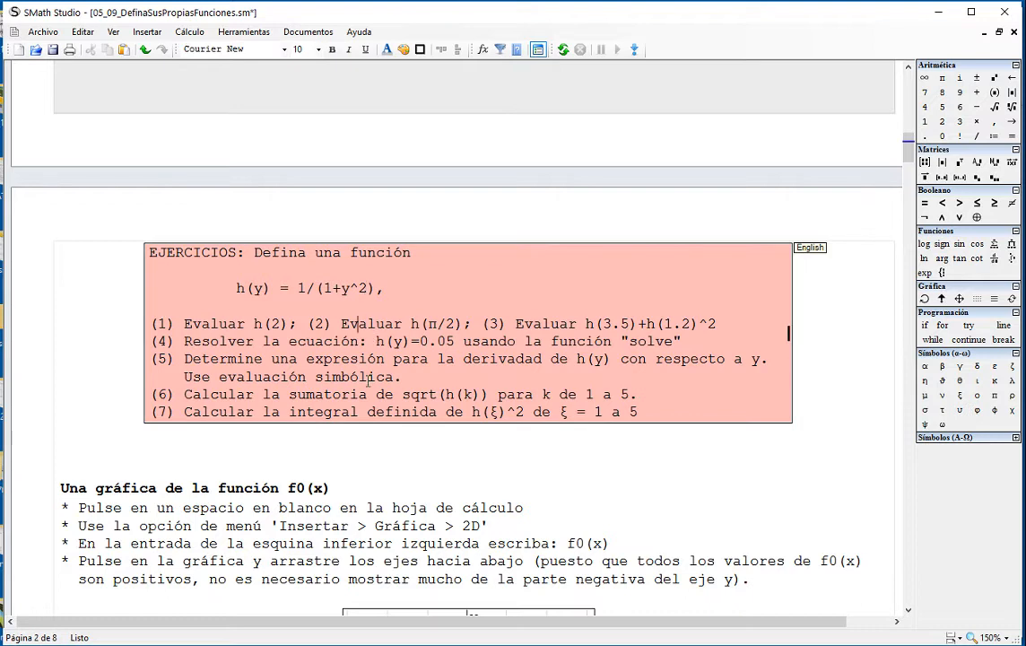
pyautogui.click(369, 348)
pyautogui.click(395, 376)
pyautogui.scroll(-3, 390, 428)
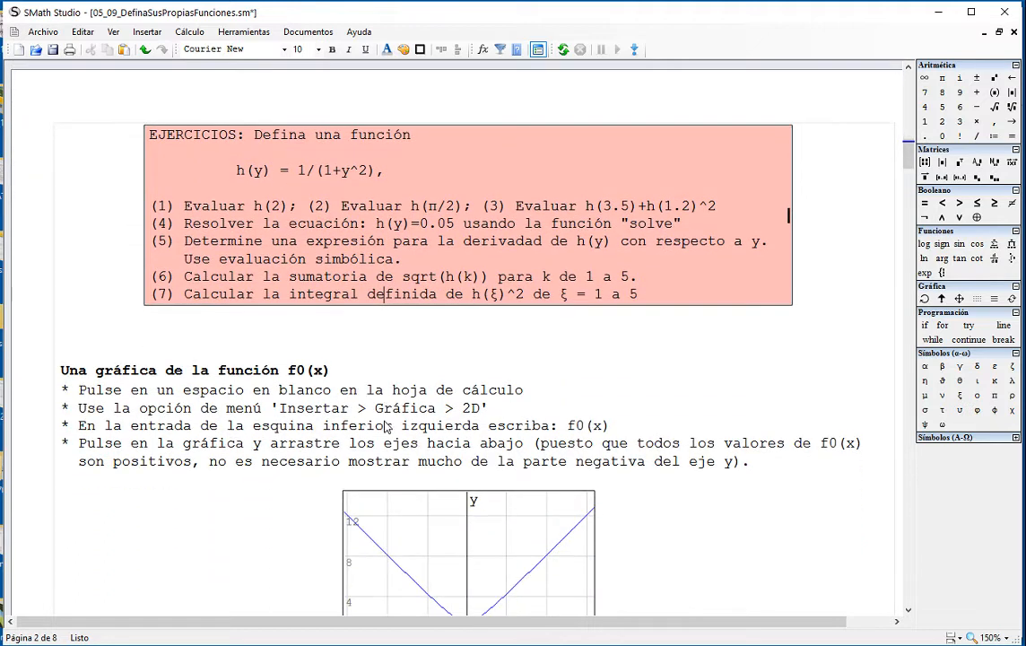
pyautogui.scroll(-2, 389, 423)
pyautogui.scroll(2, 439, 274)
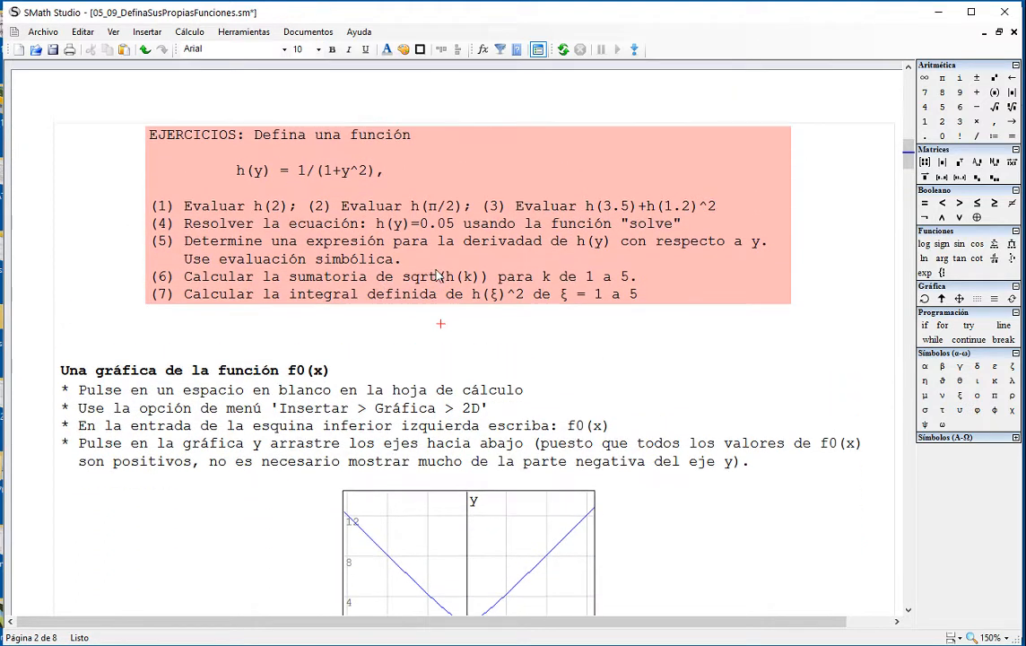
pyautogui.moveTo(421, 314); pyautogui.dragTo(377, 220)
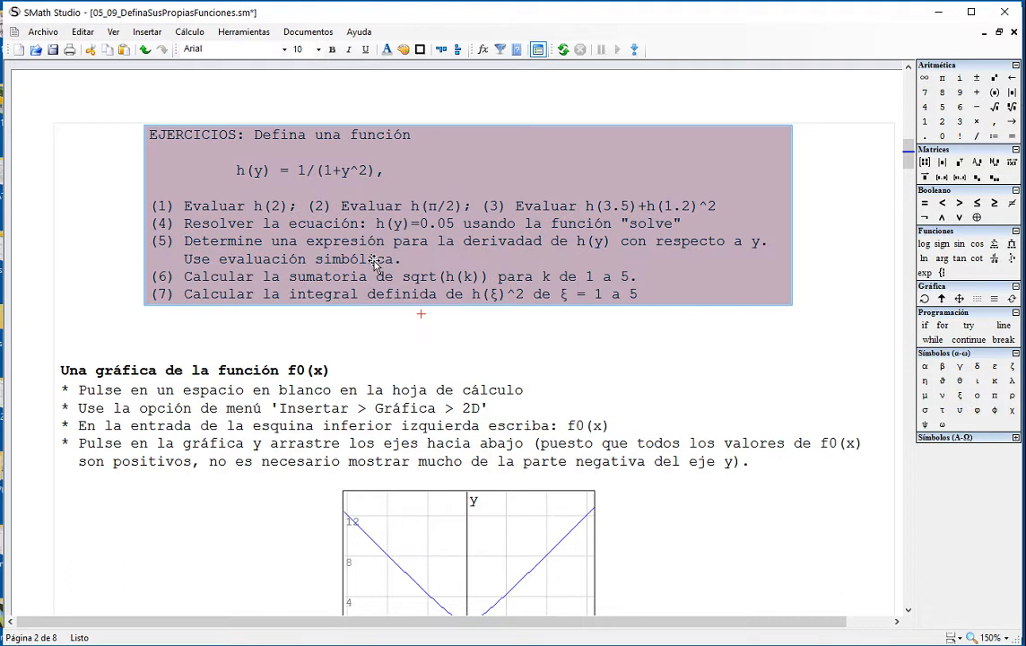
# Move the existing f0(x) graph to the worksheet's left margin and insert an empty 2D graph beside it
pyautogui.scroll(-5, 377, 261)
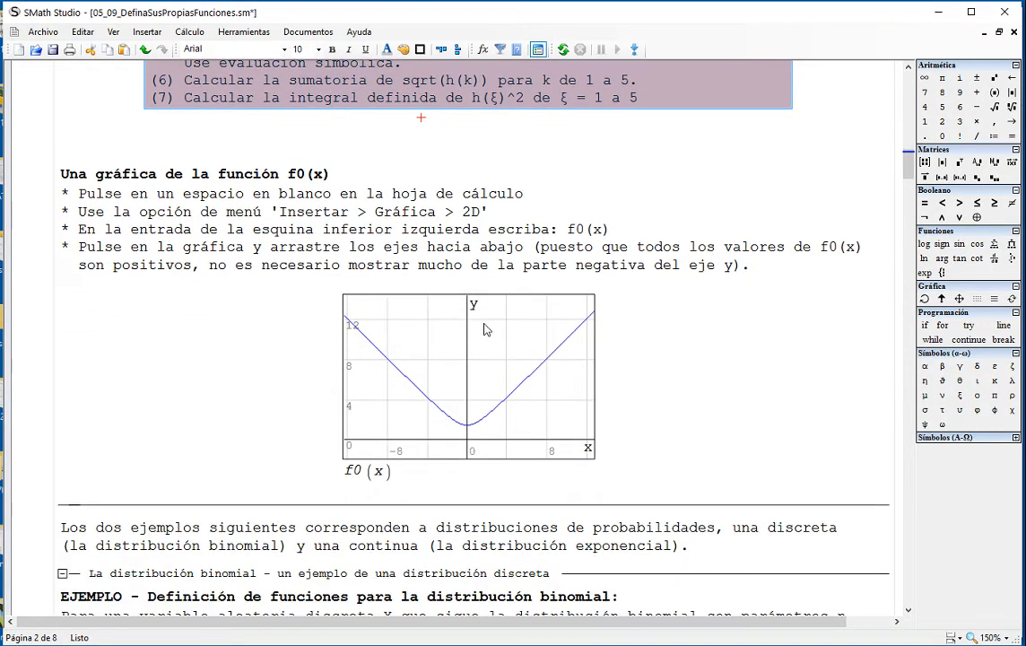
pyautogui.moveTo(656, 421); pyautogui.dragTo(332, 423)
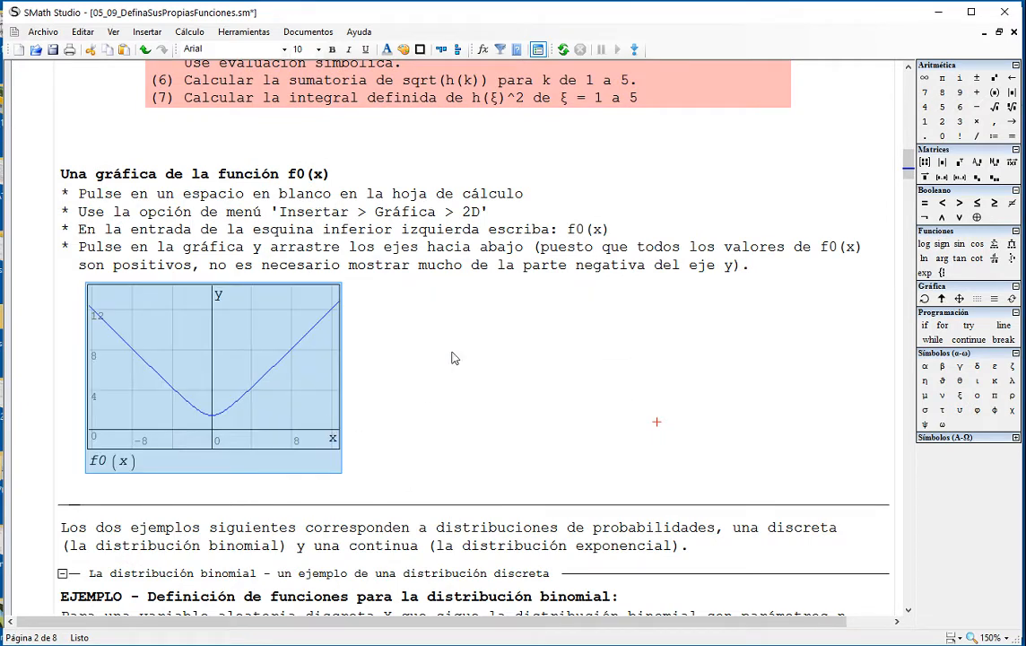
pyautogui.click(451, 285)
pyautogui.click(146, 32)
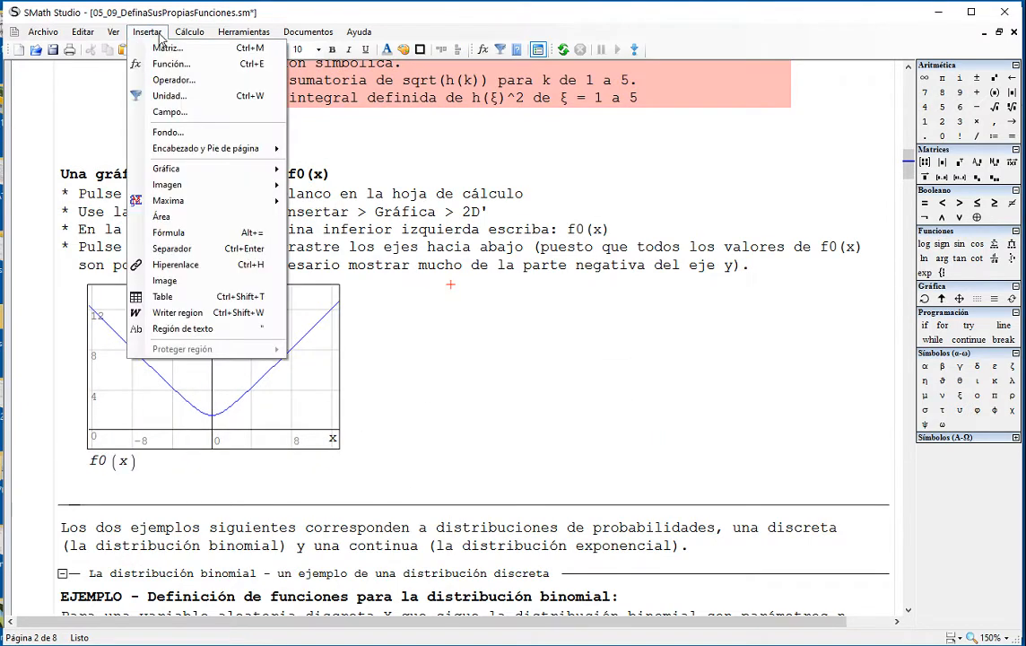
pyautogui.moveTo(211, 169)
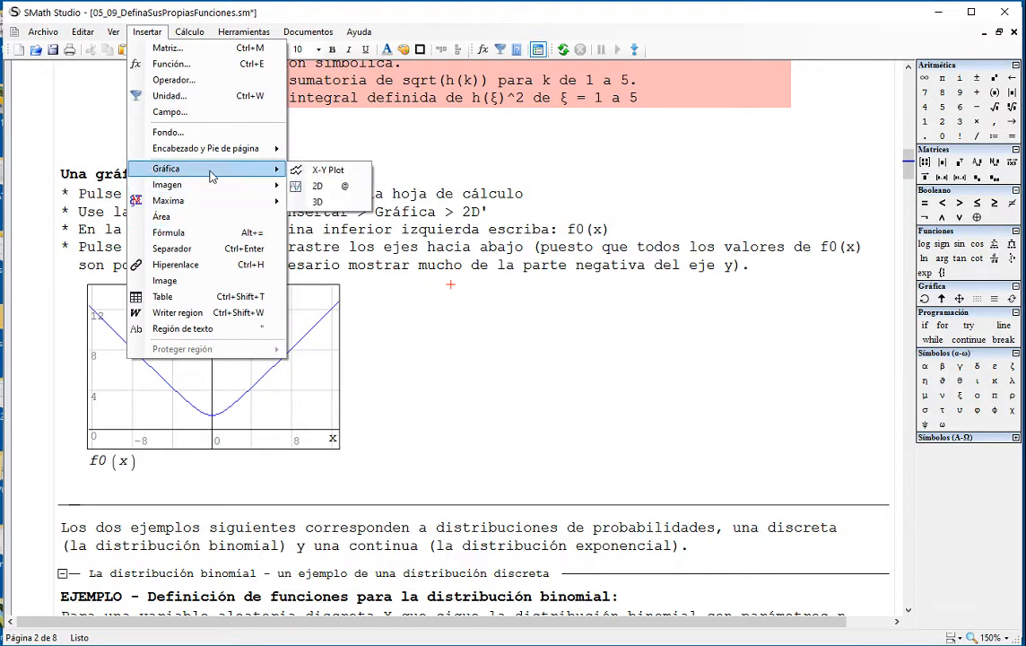
pyautogui.click(323, 186)
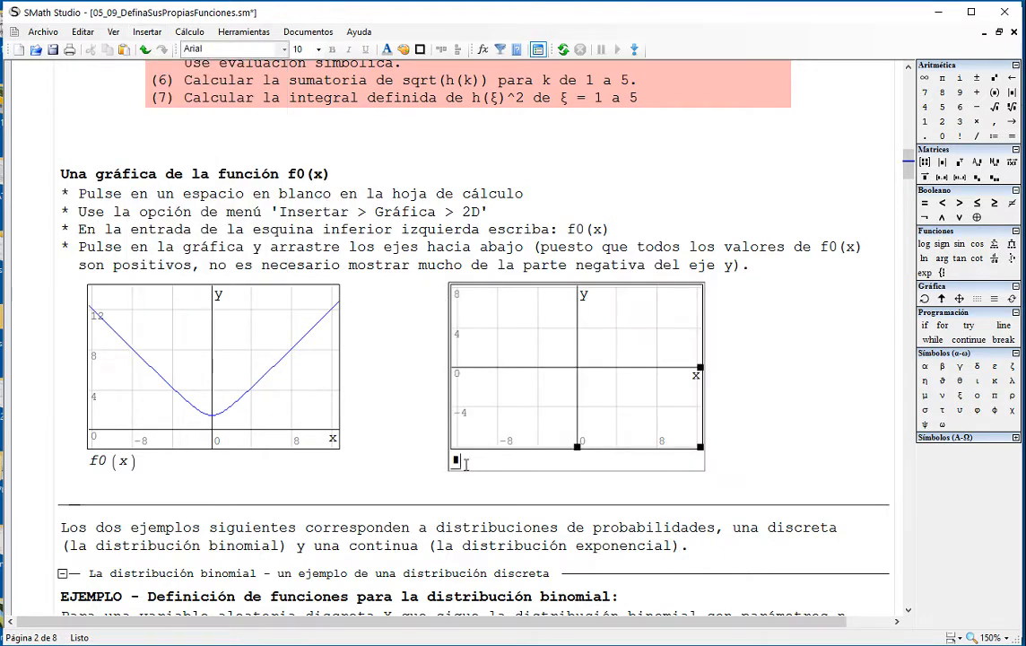
# Plot f0(x) in the new 2D graph and shift its axes down so the x-axis lies near the graph's lower edge
pyautogui.write('f0(x')
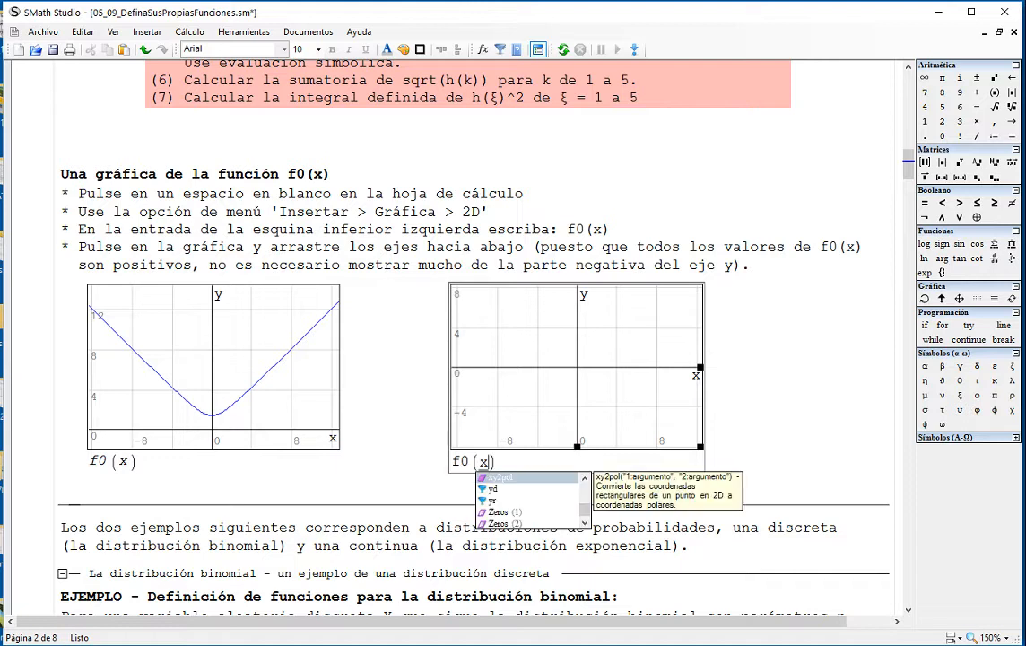
pyautogui.click(766, 405)
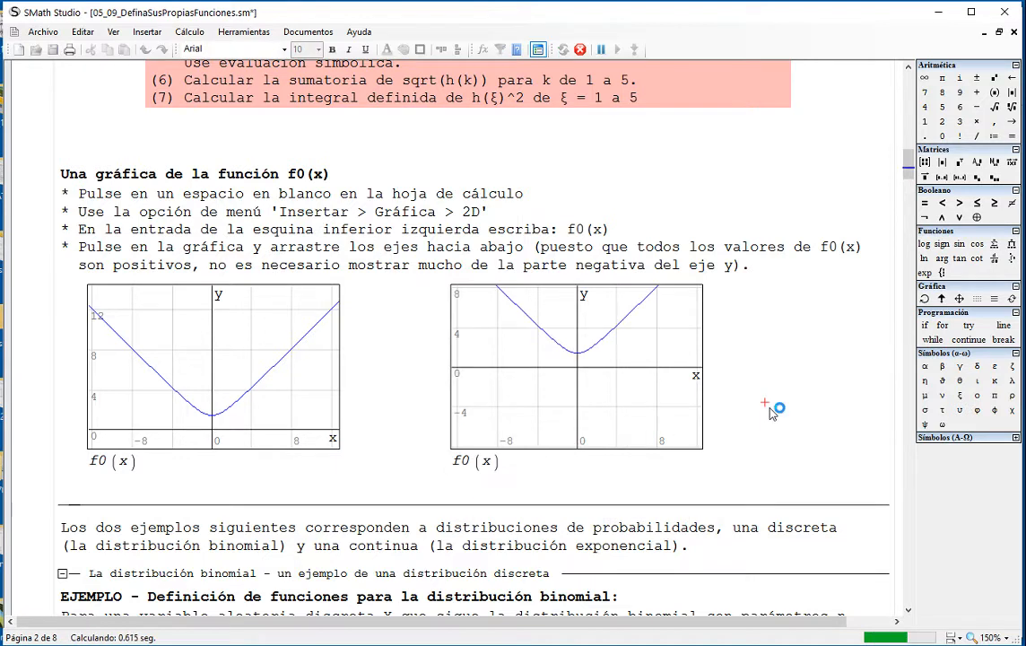
pyautogui.click(617, 368)
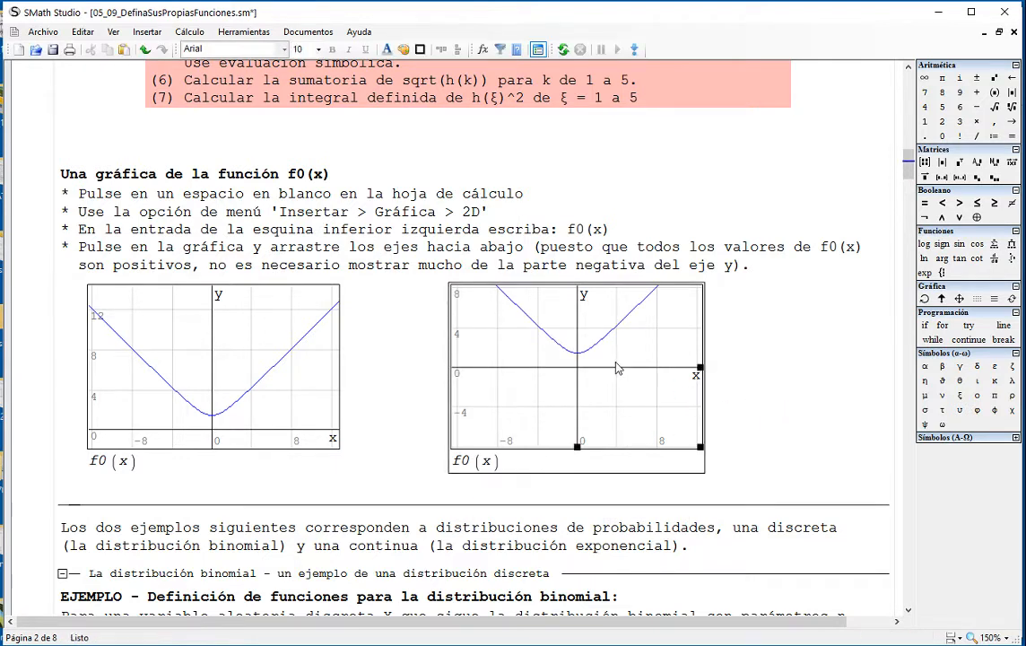
pyautogui.moveTo(616, 367); pyautogui.dragTo(619, 441)
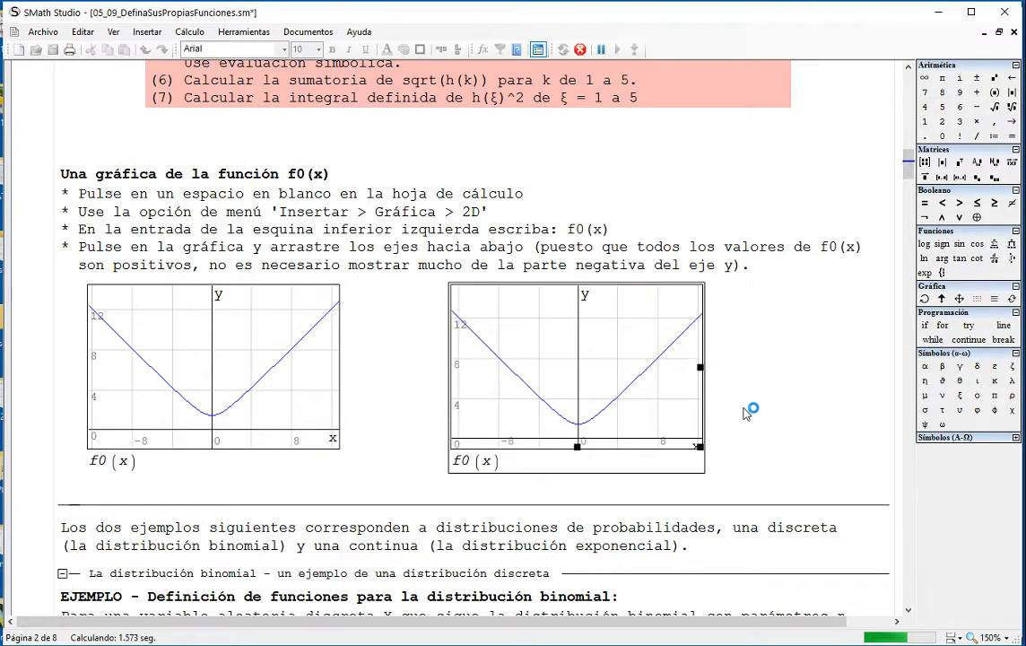
# Add several blank lines below the binomial mass function f(x), making room for a practice definition
pyautogui.scroll(-2, 742, 413)
pyautogui.scroll(-10, 743, 408)
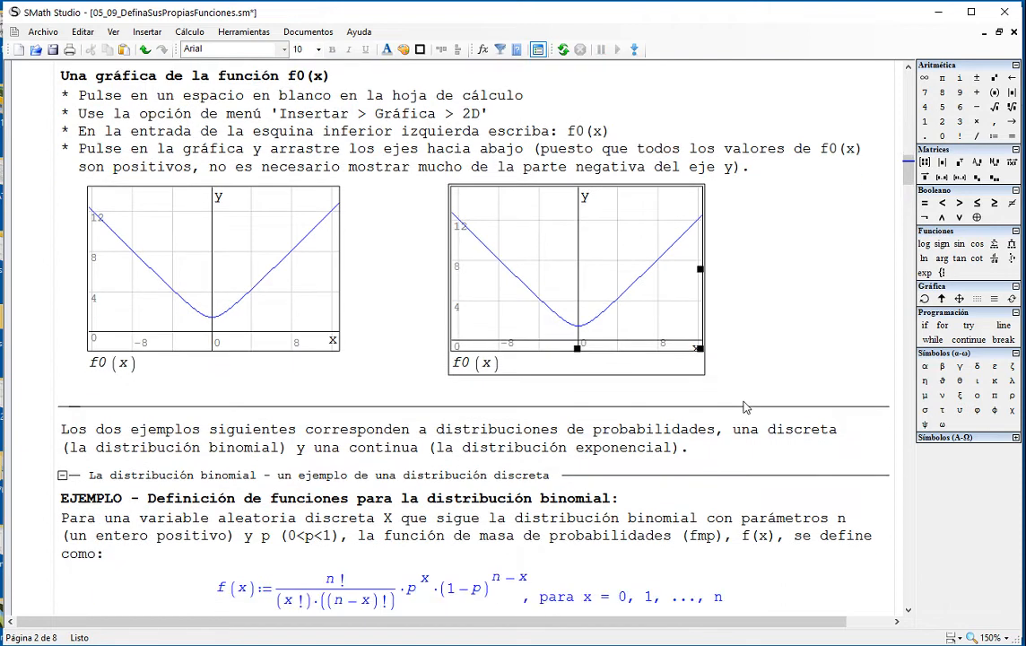
pyautogui.scroll(-3, 744, 407)
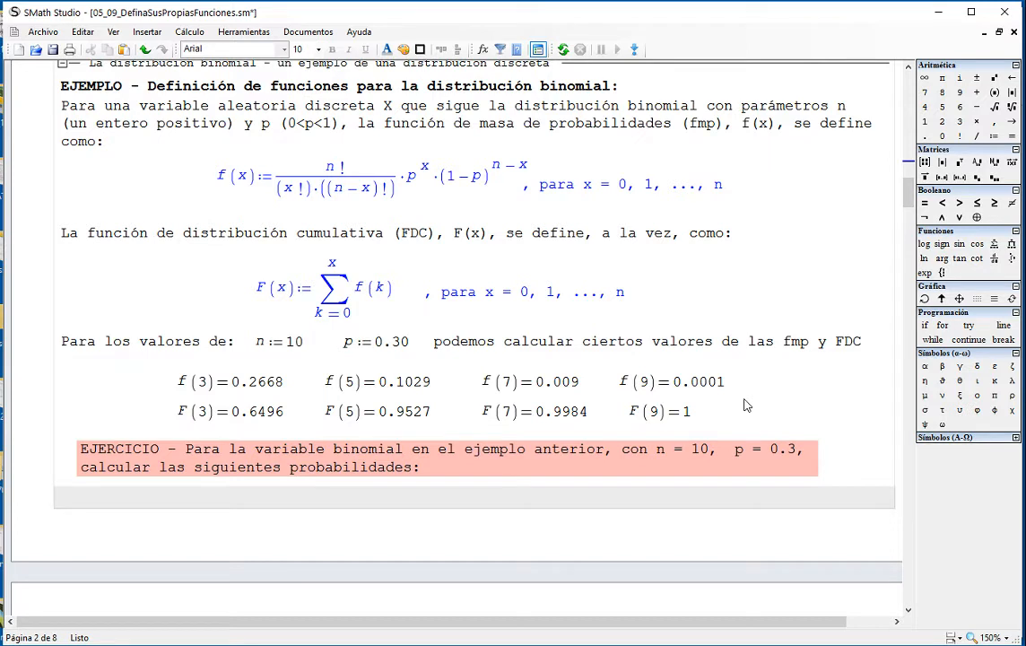
pyautogui.click(588, 219)
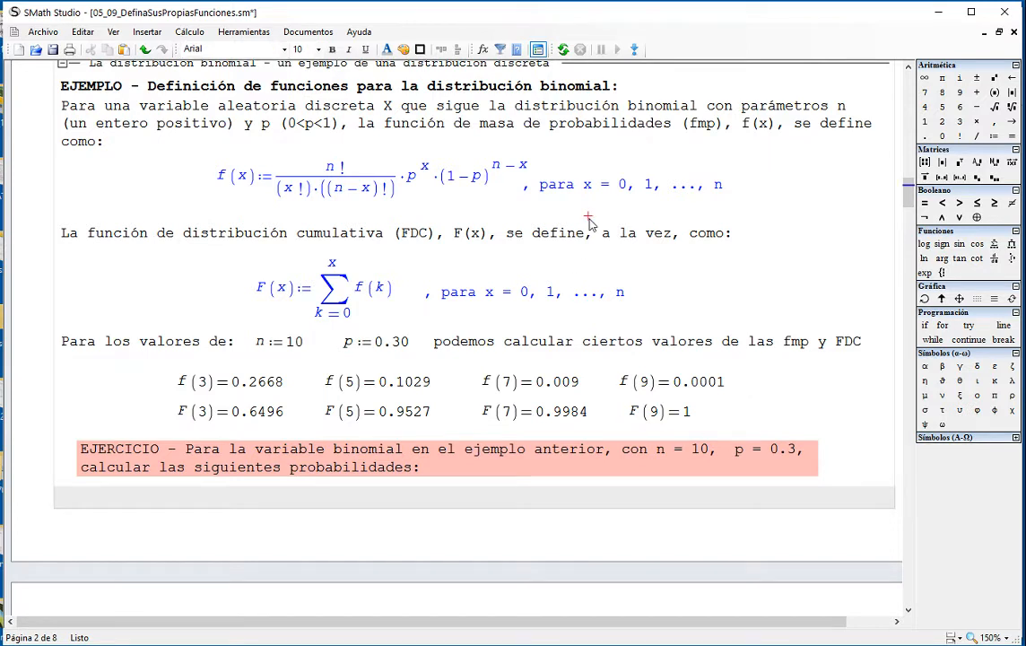
pyautogui.press('Return')
pyautogui.press('Return')
pyautogui.press('Return')
pyautogui.press('Return')
pyautogui.press('Return')
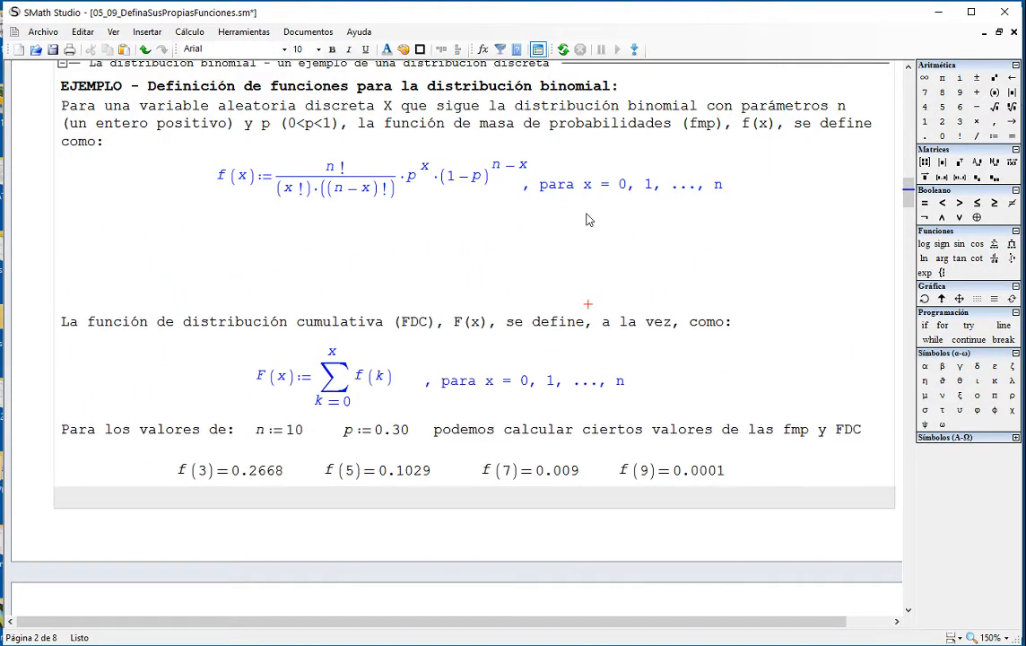
# Begin a practice definition of the probability mass function below the original, entering f(x) := n!/((x!)·(n-x)!)
pyautogui.moveTo(386, 128); pyautogui.dragTo(628, 139)
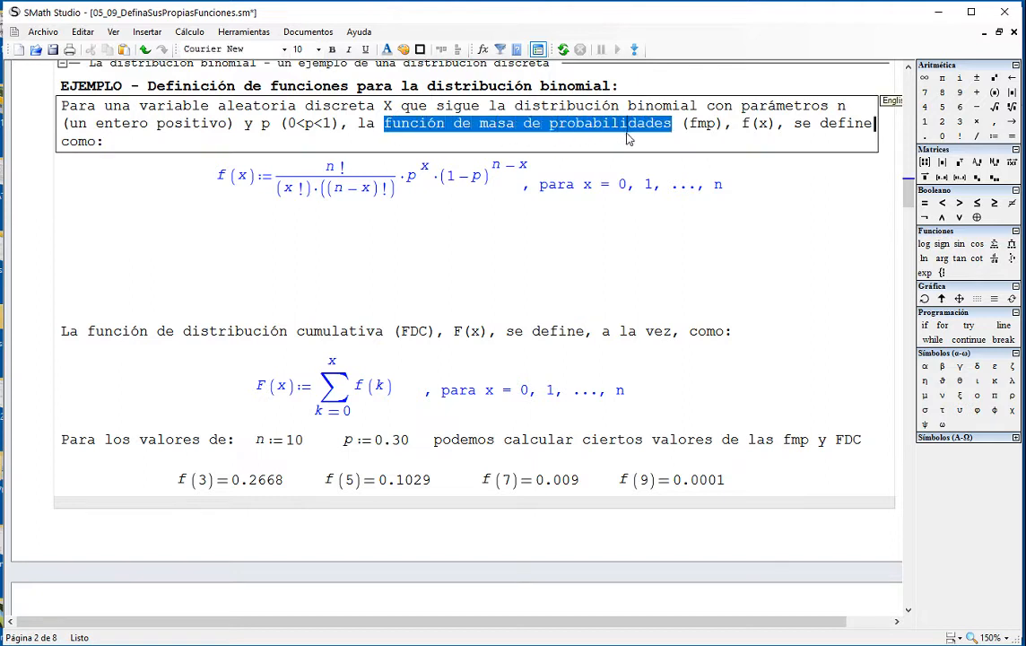
pyautogui.click(217, 244)
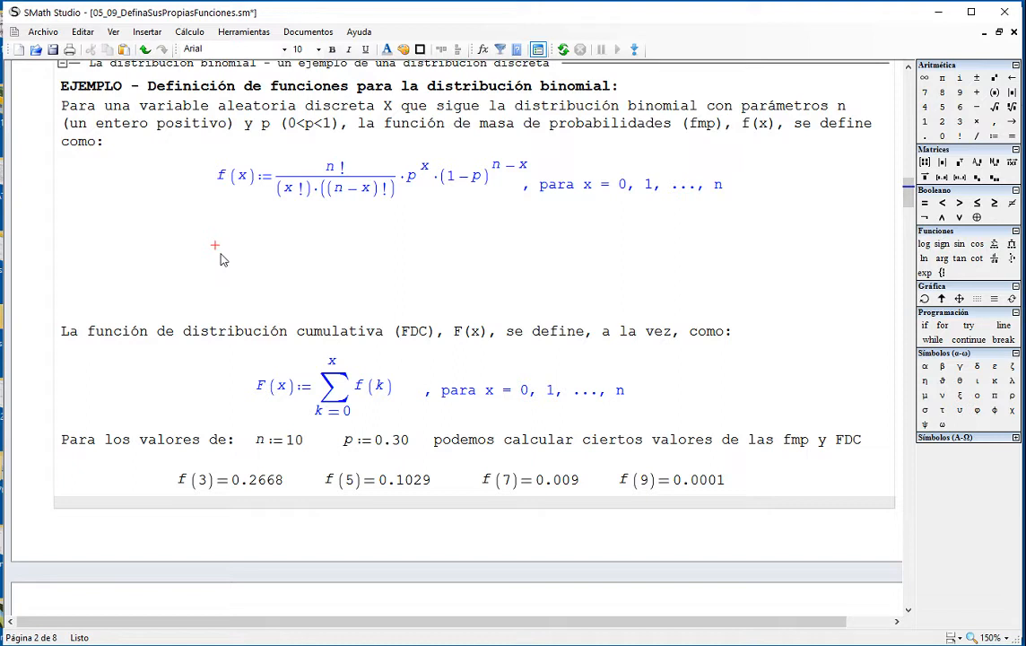
pyautogui.write('f')
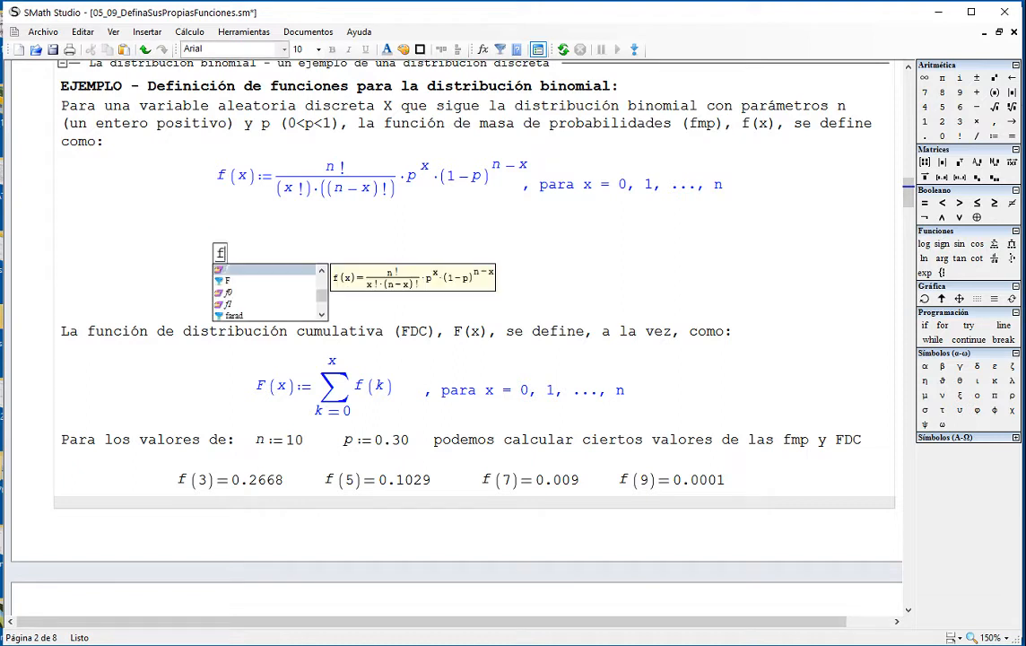
pyautogui.write('(x)')
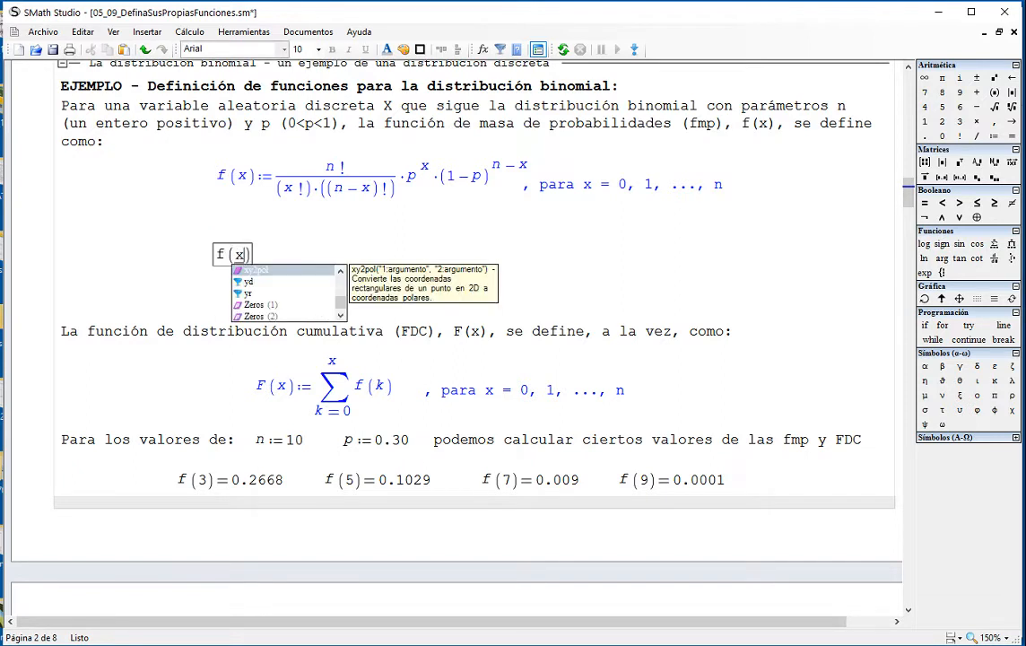
pyautogui.write(':=')
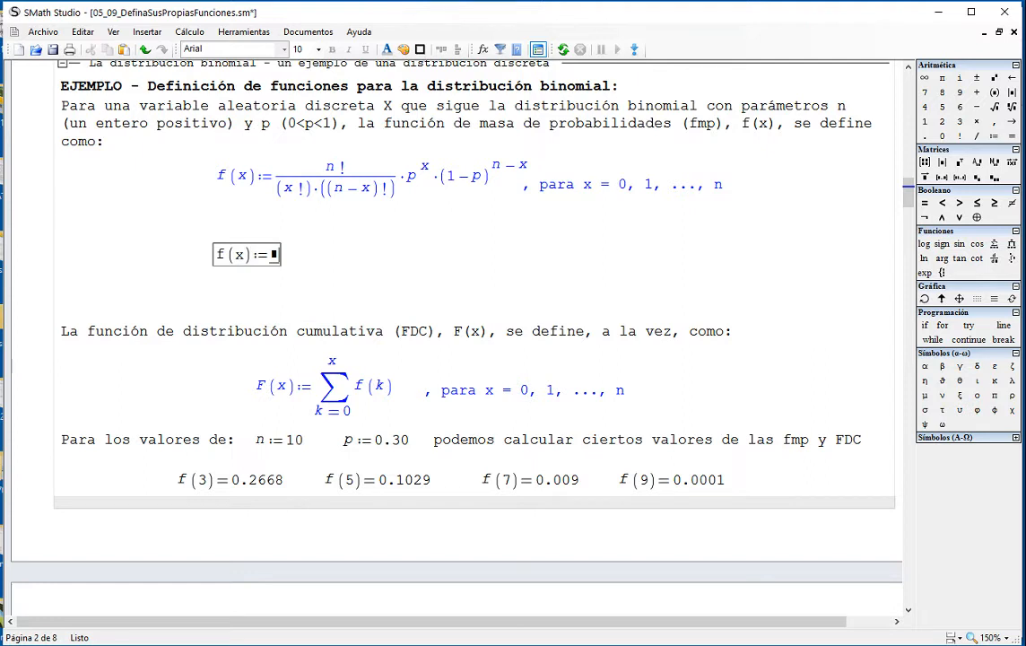
pyautogui.write('n!/x!')
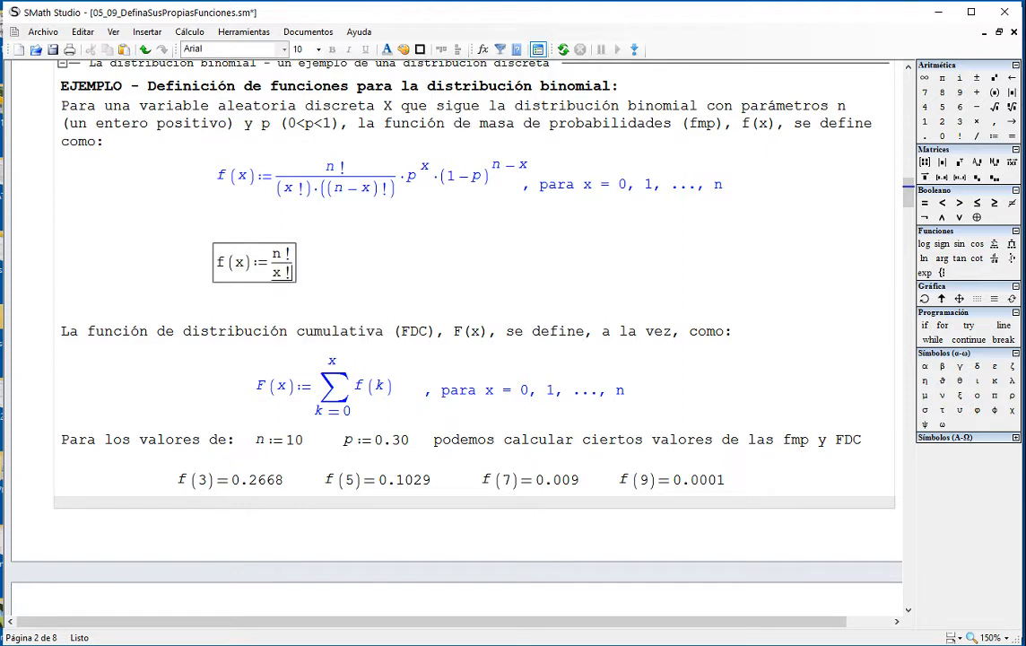
pyautogui.write('*')
pyautogui.write('(')
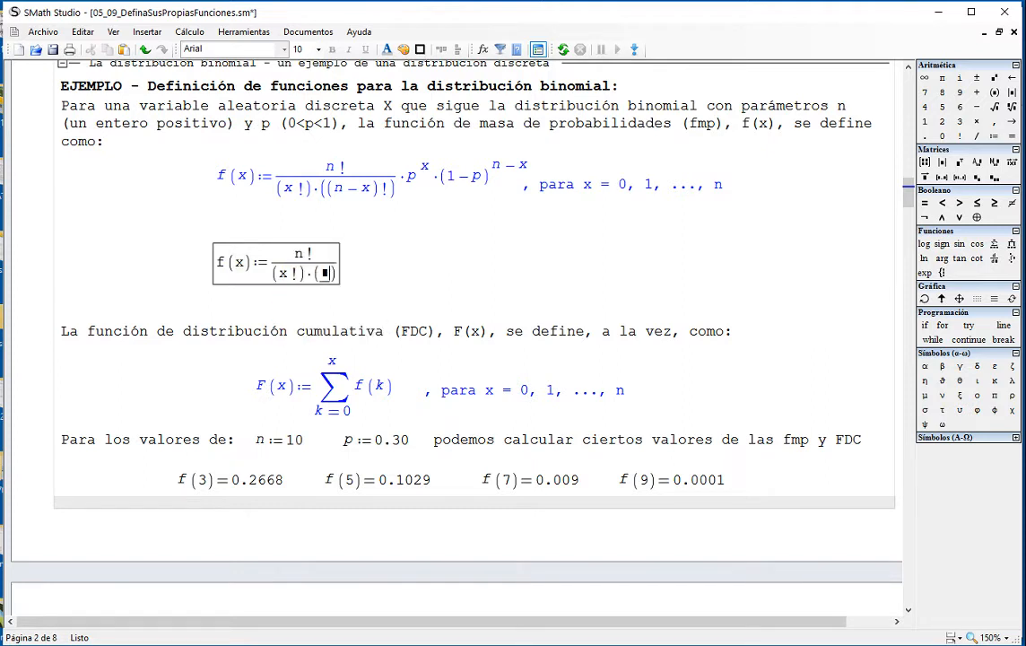
pyautogui.write('n-x')
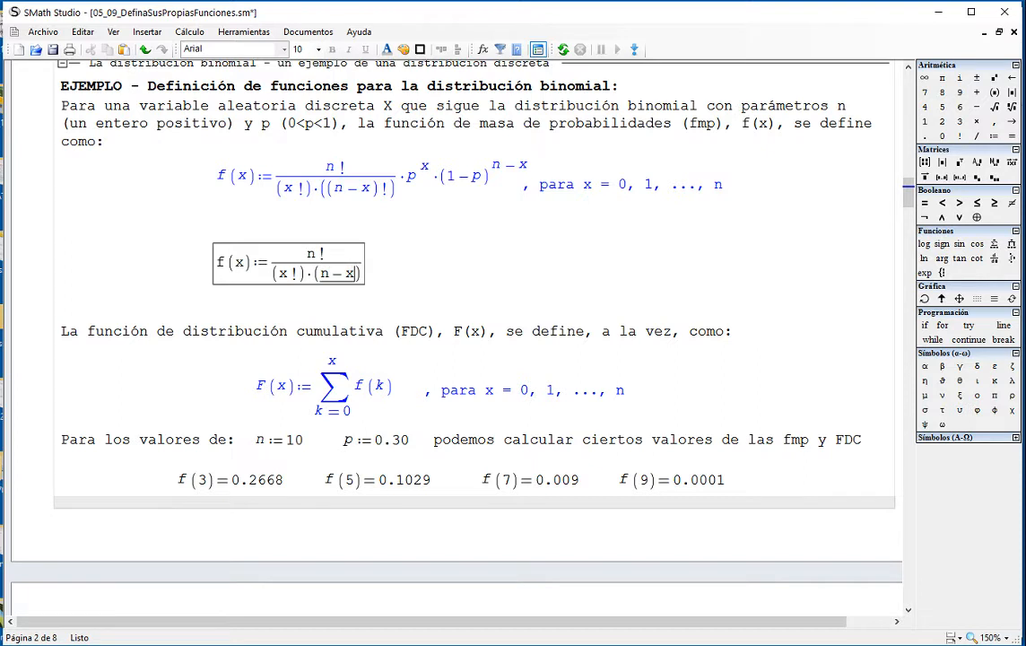
pyautogui.write(')!')
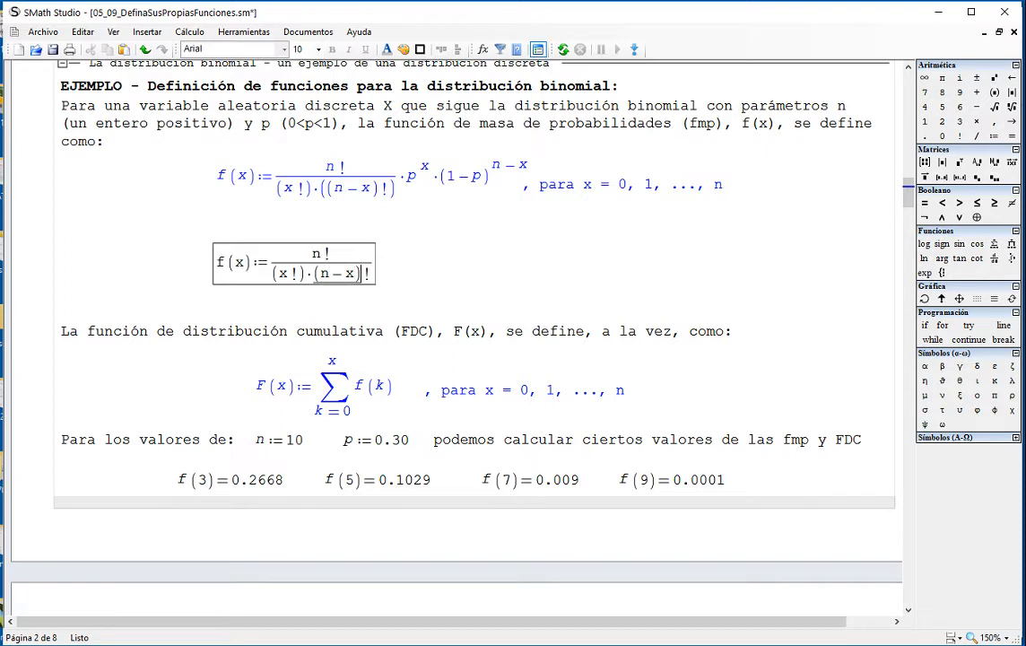
# Complete the practice f(x) definition by multiplying the fraction by p^x·(1-p)^x
pyautogui.press('Right')
pyautogui.press('Right')
pyautogui.write('*p')
pyautogui.write('^x')
pyautogui.press('Right')
pyautogui.write('*(1-p')
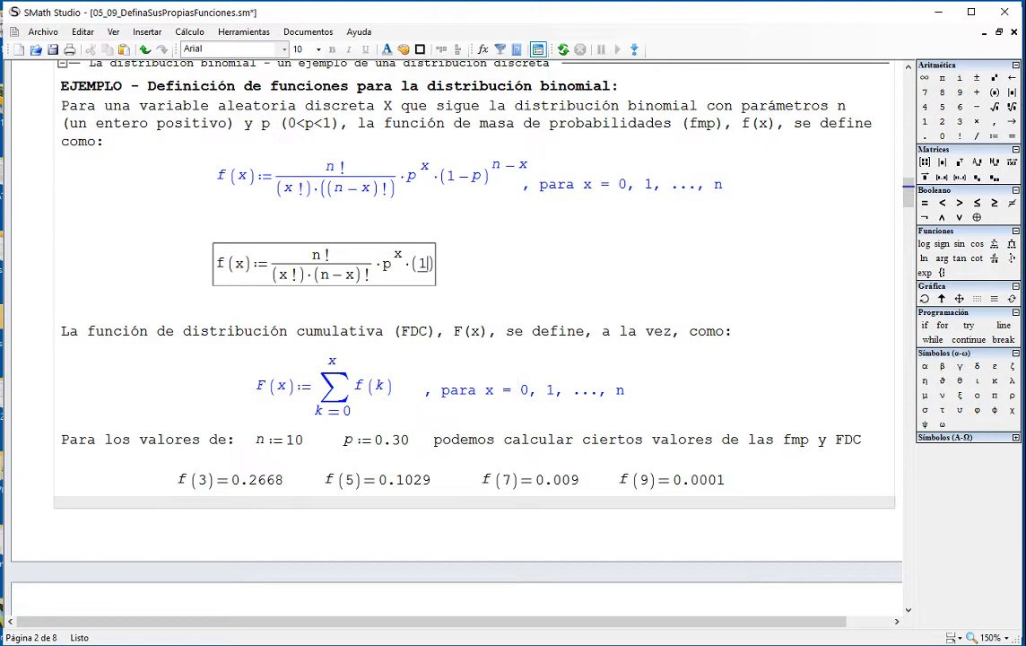
pyautogui.press('space')
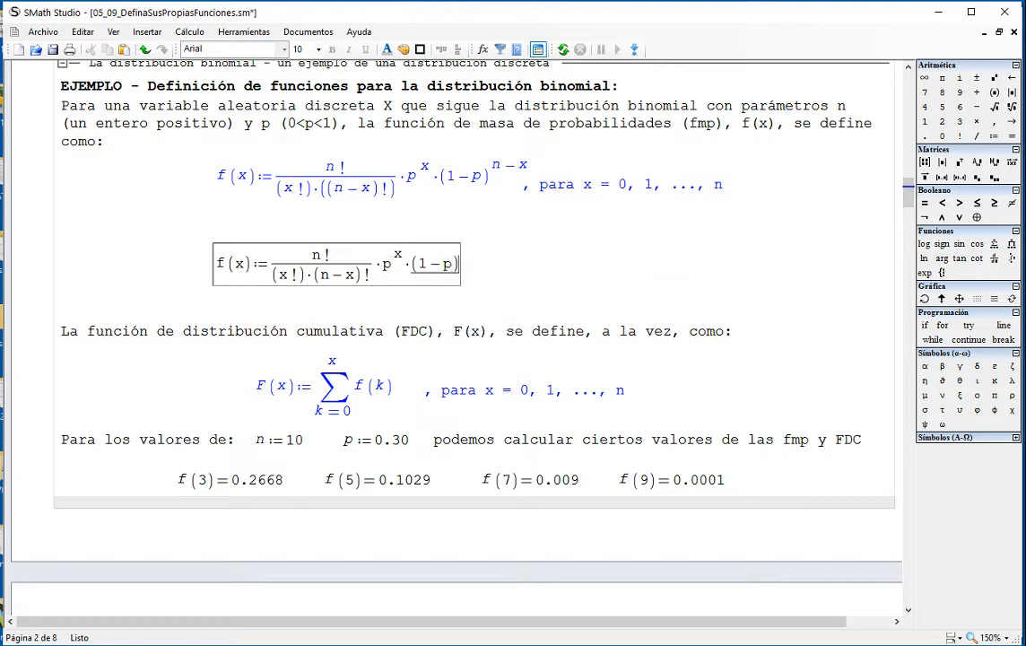
pyautogui.write('^x')
pyautogui.click(668, 261)
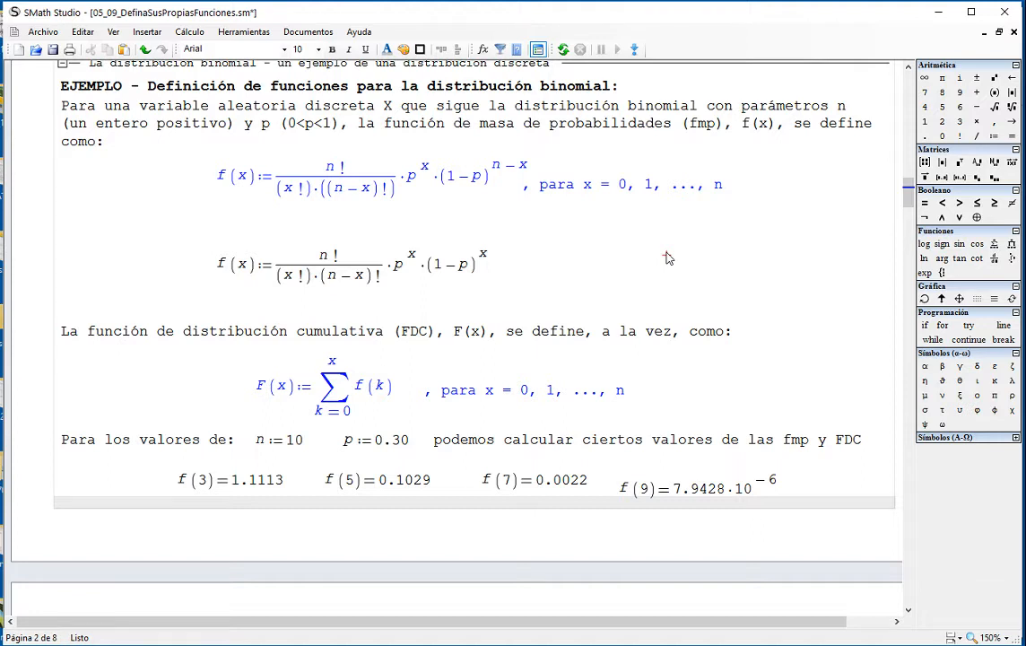
# Delete the practice f(x) definition and remove the blank lines above the cumulative distribution paragraph
pyautogui.moveTo(607, 274); pyautogui.dragTo(424, 255)
pyautogui.press('Delete')
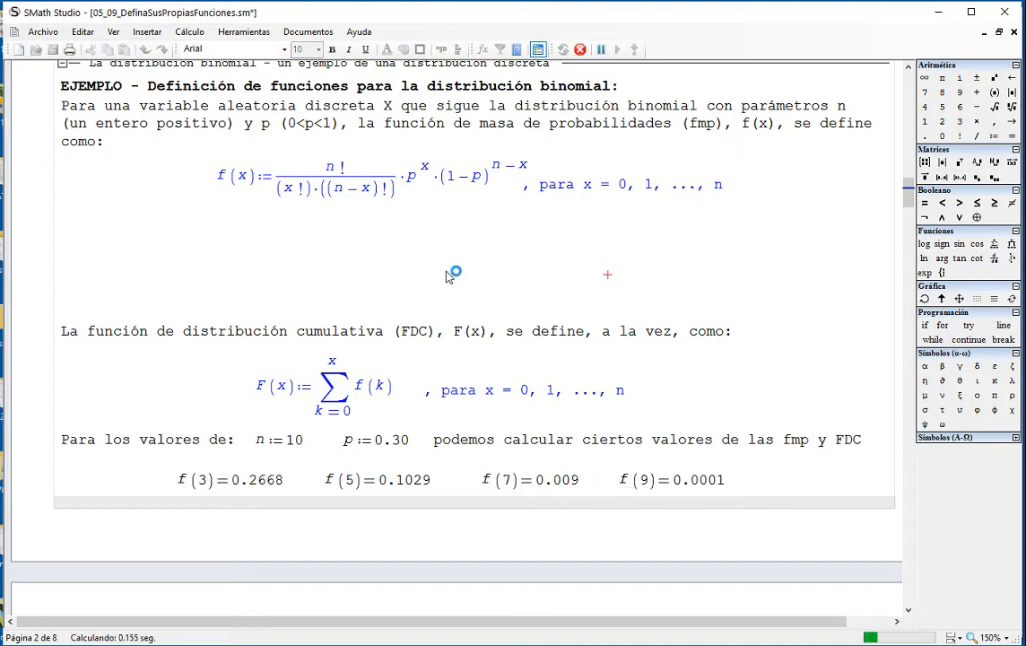
pyautogui.click(489, 305)
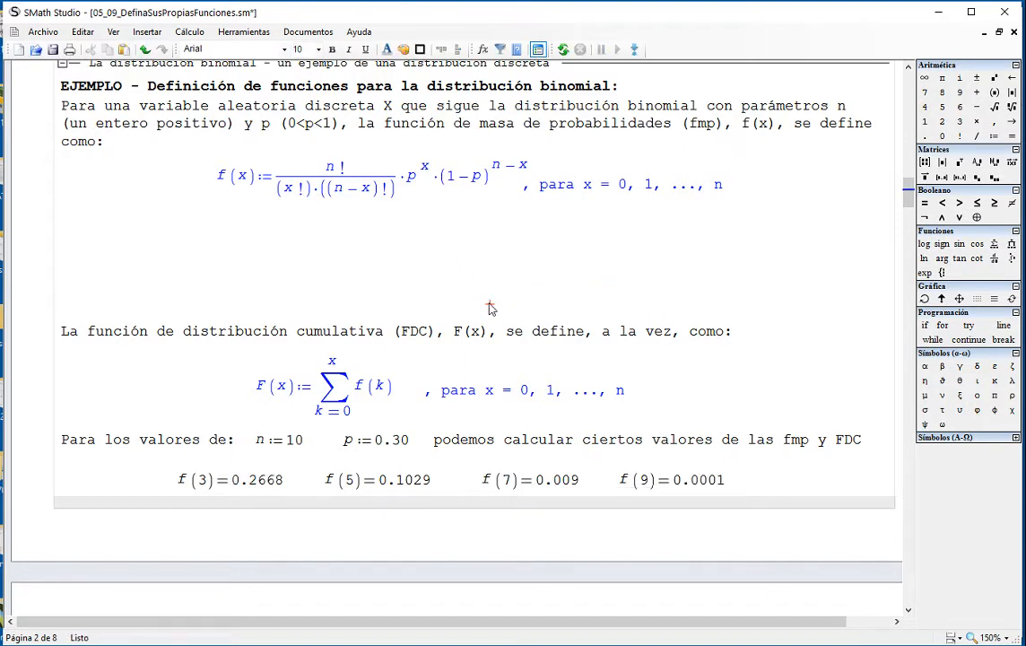
pyautogui.press('BackSpace')
pyautogui.press('BackSpace')
pyautogui.press('BackSpace')
pyautogui.press('BackSpace')
pyautogui.press('BackSpace')
pyautogui.press('BackSpace')
pyautogui.press('BackSpace')
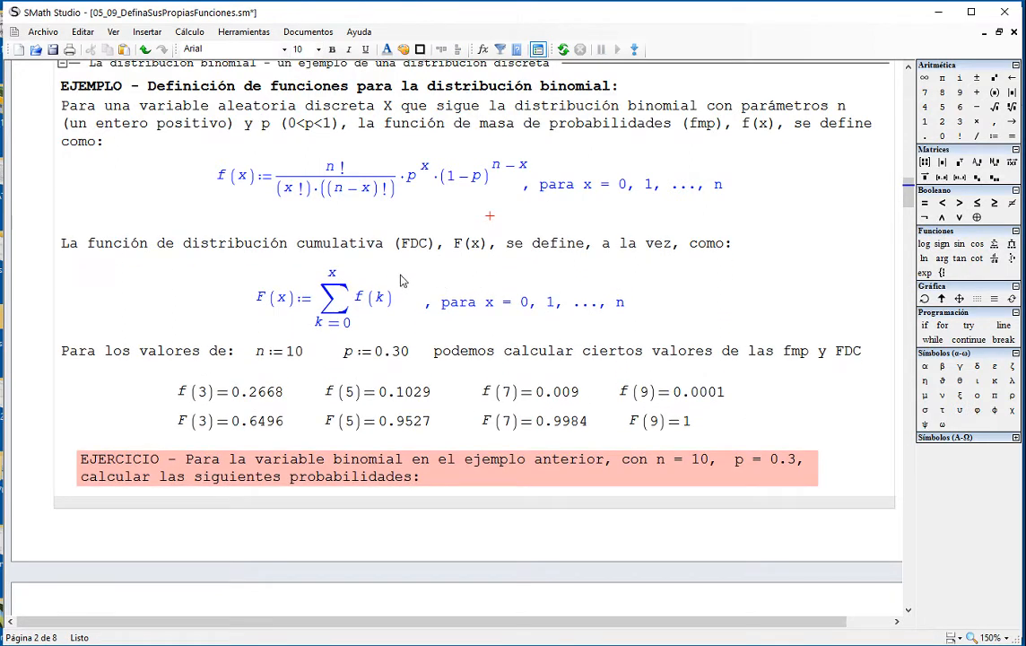
# Examine the cumulative distribution F(x), including its call to f(k), the summation limits and the range of x for both functions
pyautogui.moveTo(183, 243); pyautogui.dragTo(418, 254)
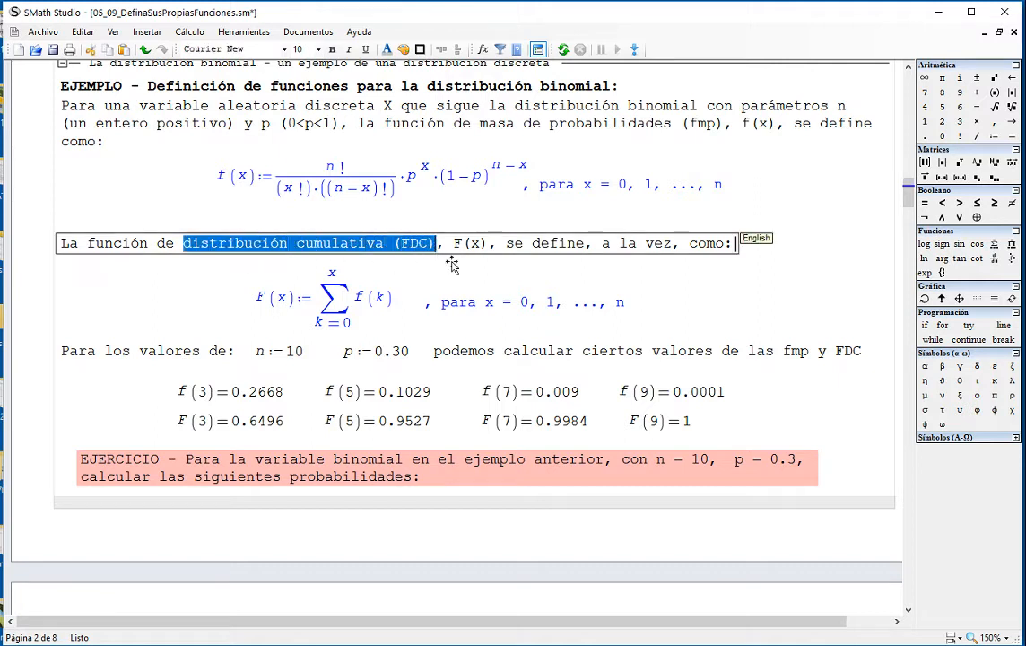
pyautogui.click(379, 324)
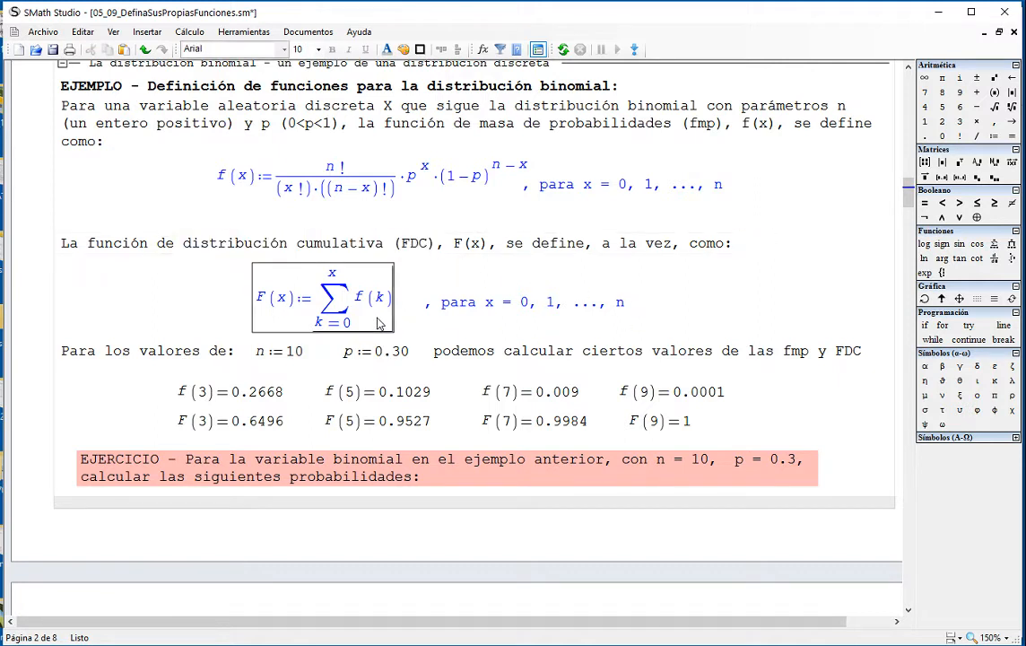
pyautogui.click(221, 181)
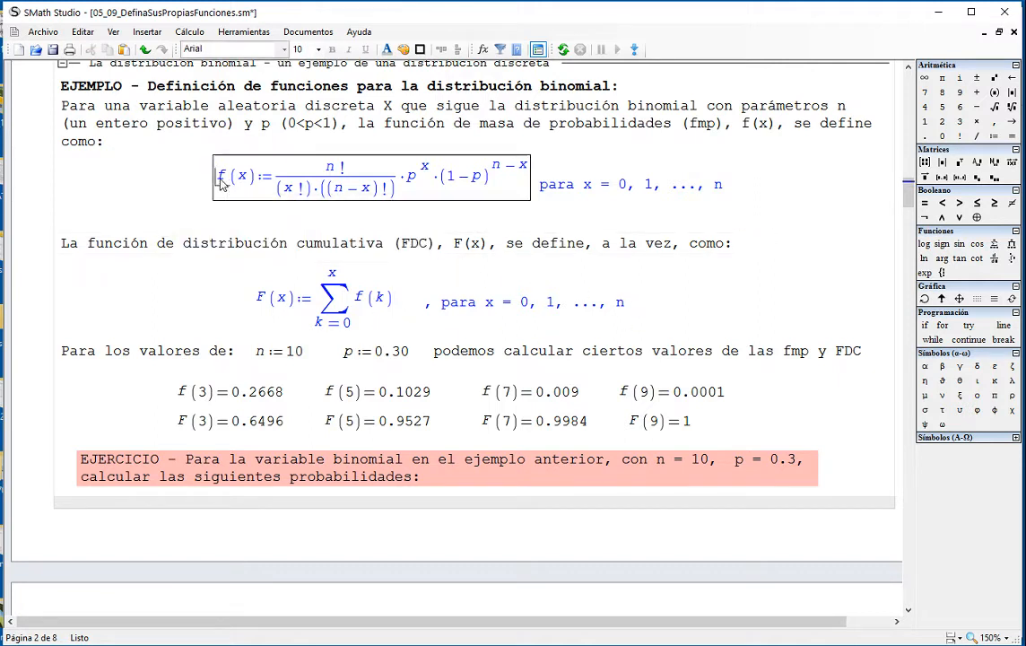
pyautogui.click(379, 299)
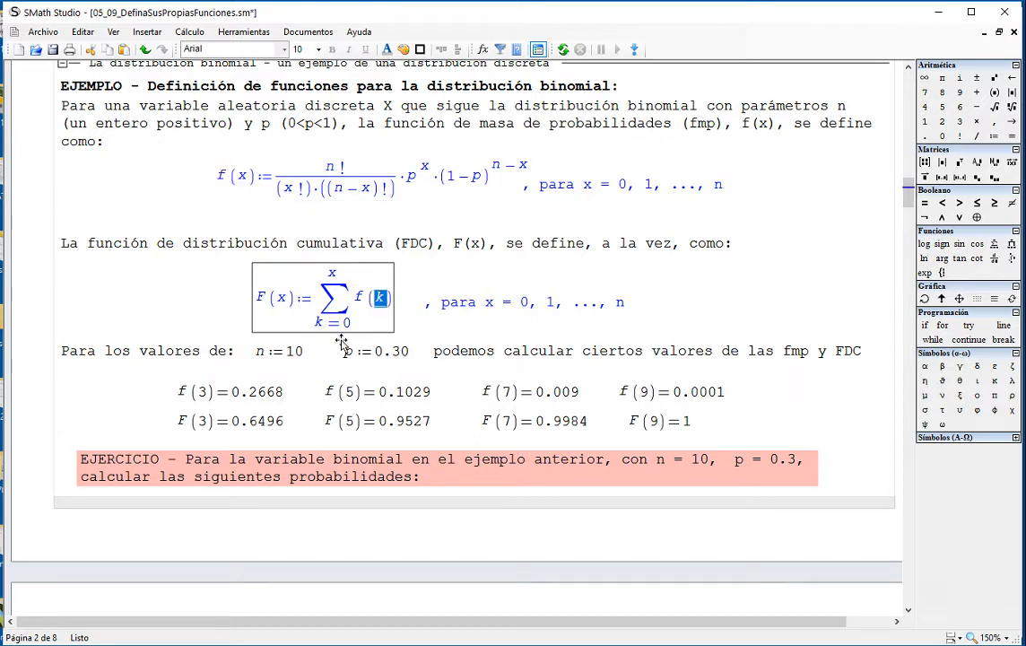
pyautogui.doubleClick(346, 323)
pyautogui.click(337, 277)
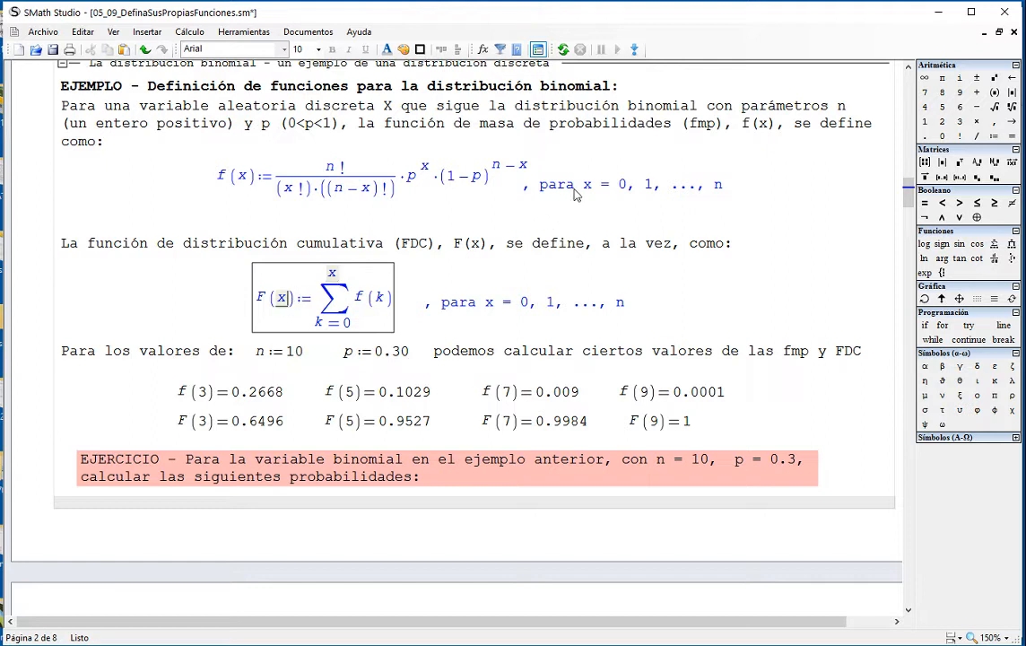
pyautogui.moveTo(586, 189); pyautogui.dragTo(653, 189)
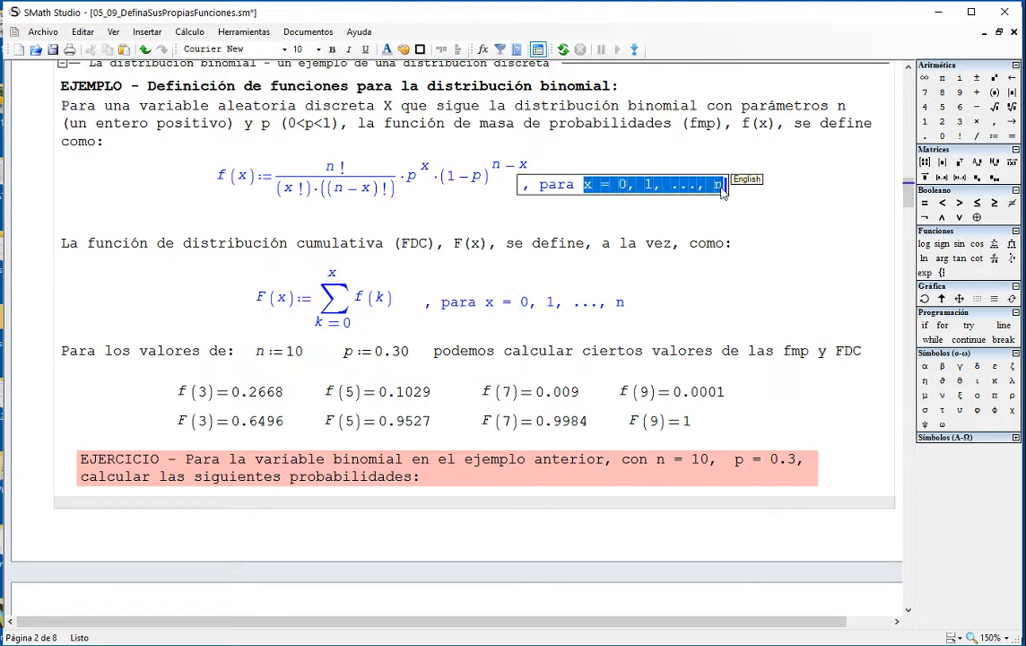
pyautogui.click(777, 216)
pyautogui.scroll(-2, 777, 215)
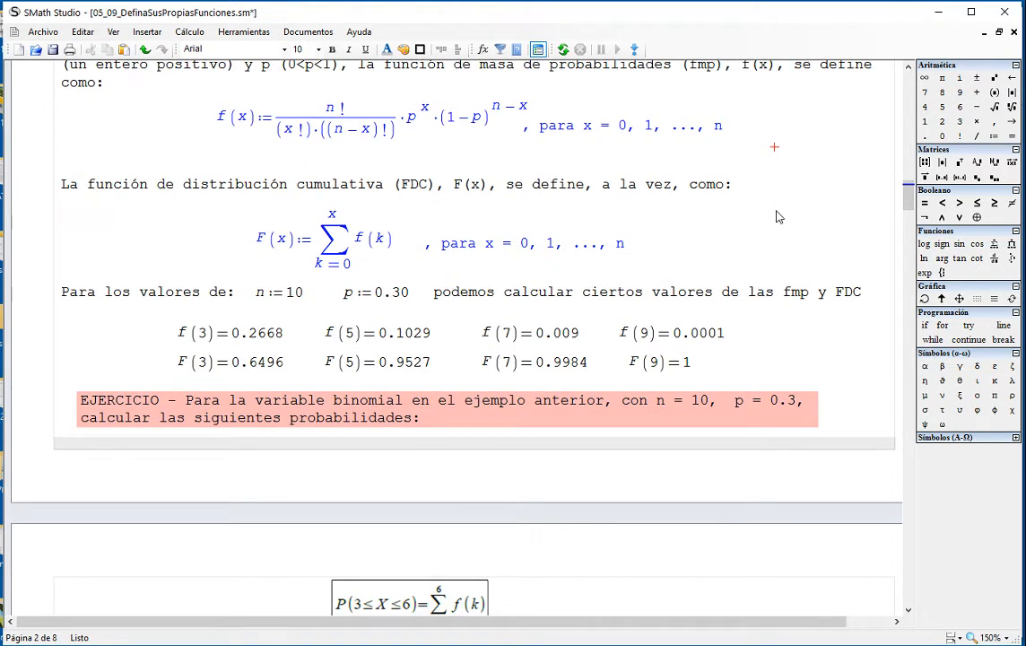
# Examine the definitions of f(x) and F(x) together with their evaluations at x = 3, 5, 7 and 9
pyautogui.scroll(1, 777, 215)
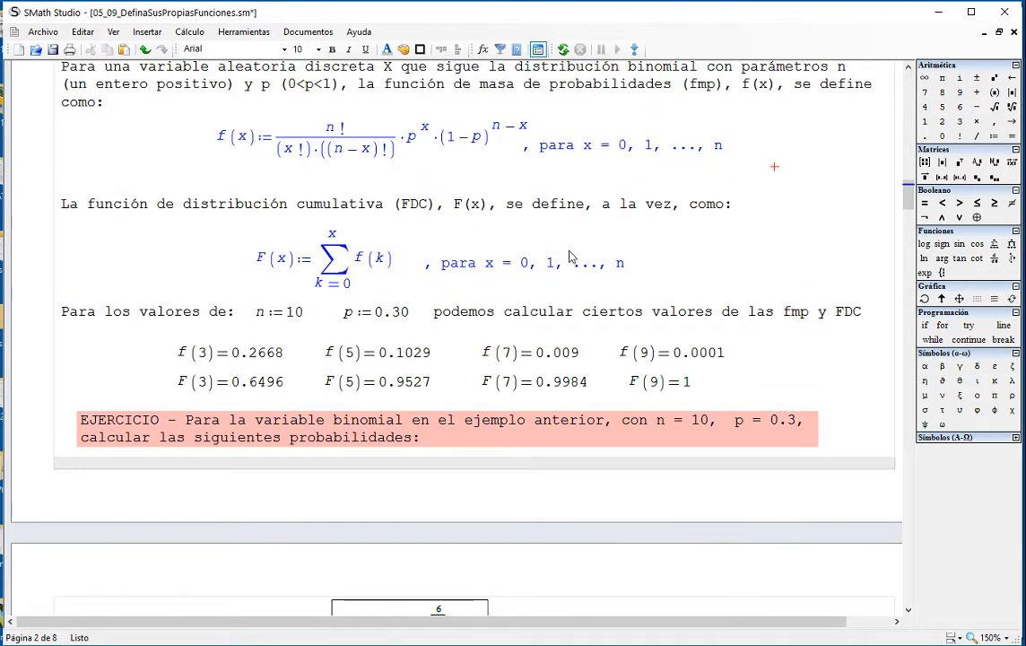
pyautogui.moveTo(421, 176); pyautogui.dragTo(389, 153)
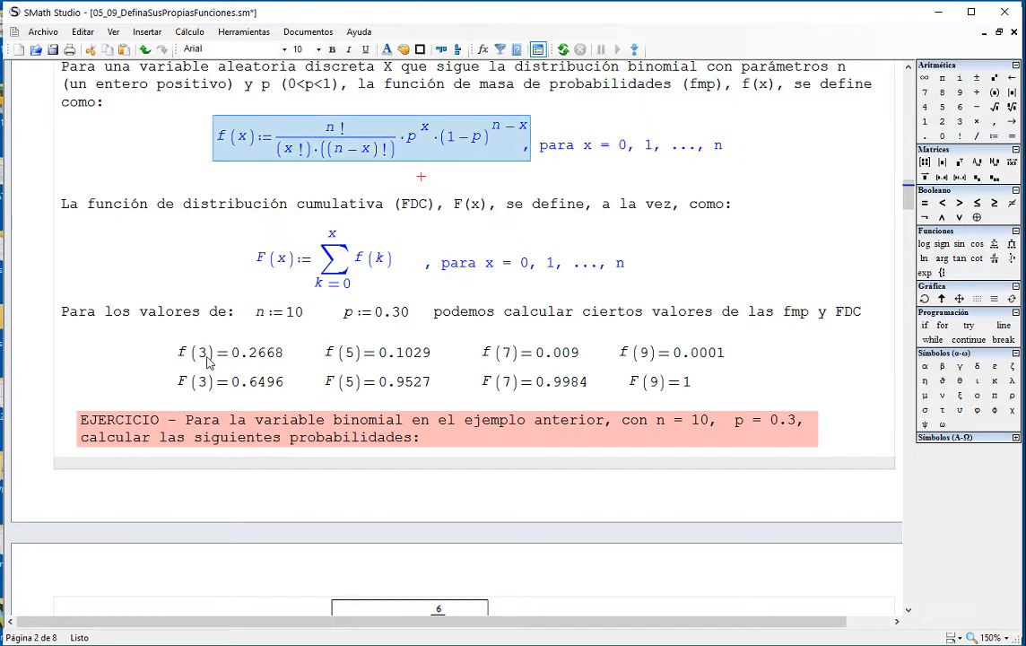
pyautogui.click(208, 362)
pyautogui.click(352, 355)
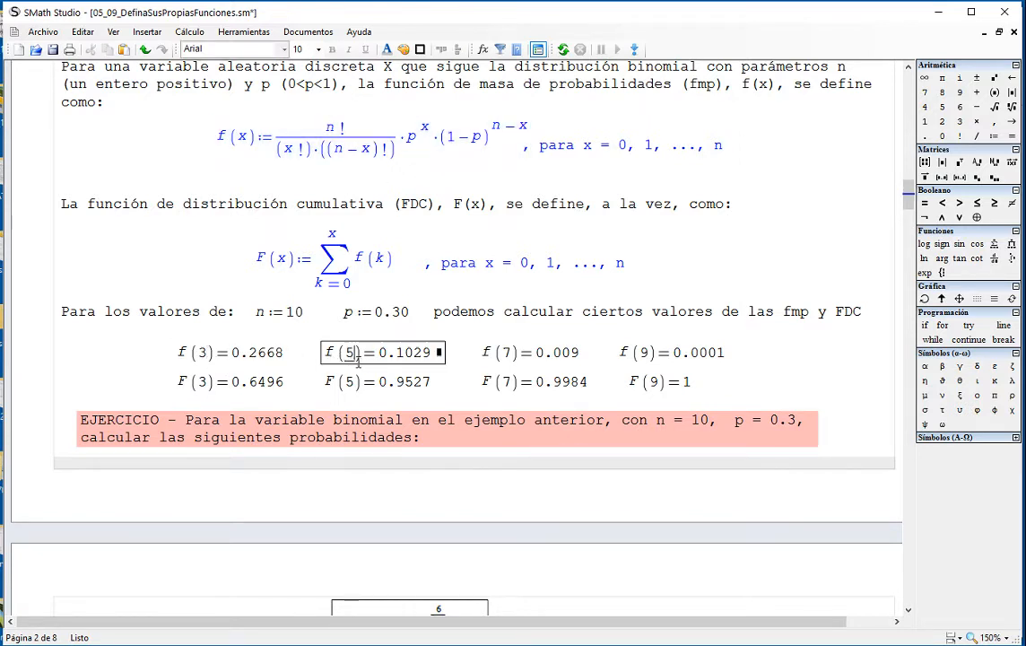
pyautogui.click(510, 356)
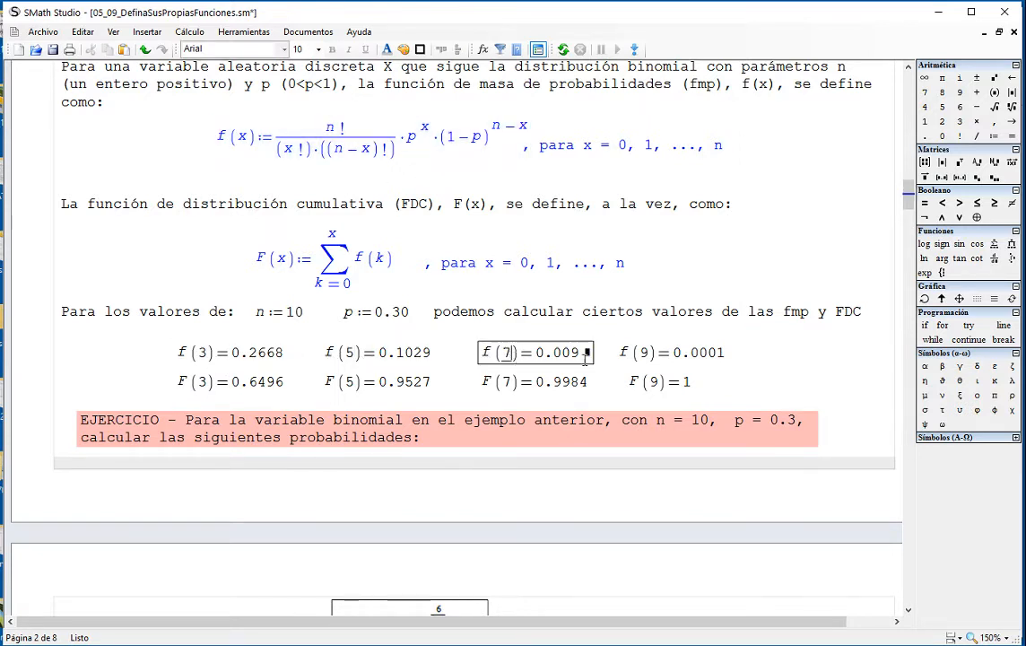
pyautogui.click(639, 353)
pyautogui.moveTo(628, 281); pyautogui.dragTo(296, 262)
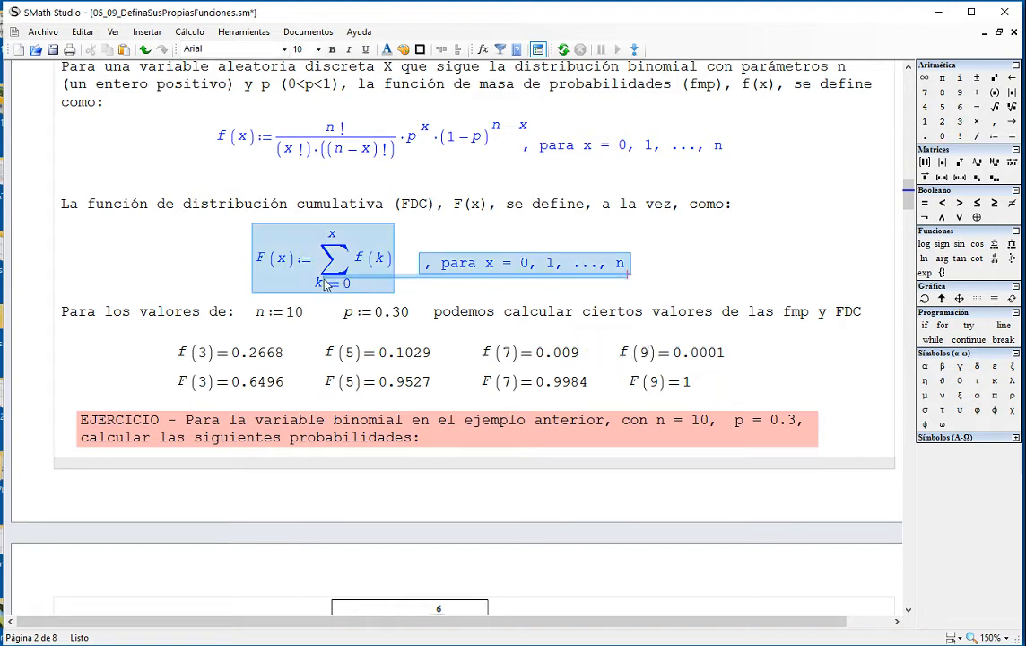
pyautogui.moveTo(184, 392); pyautogui.dragTo(724, 348)
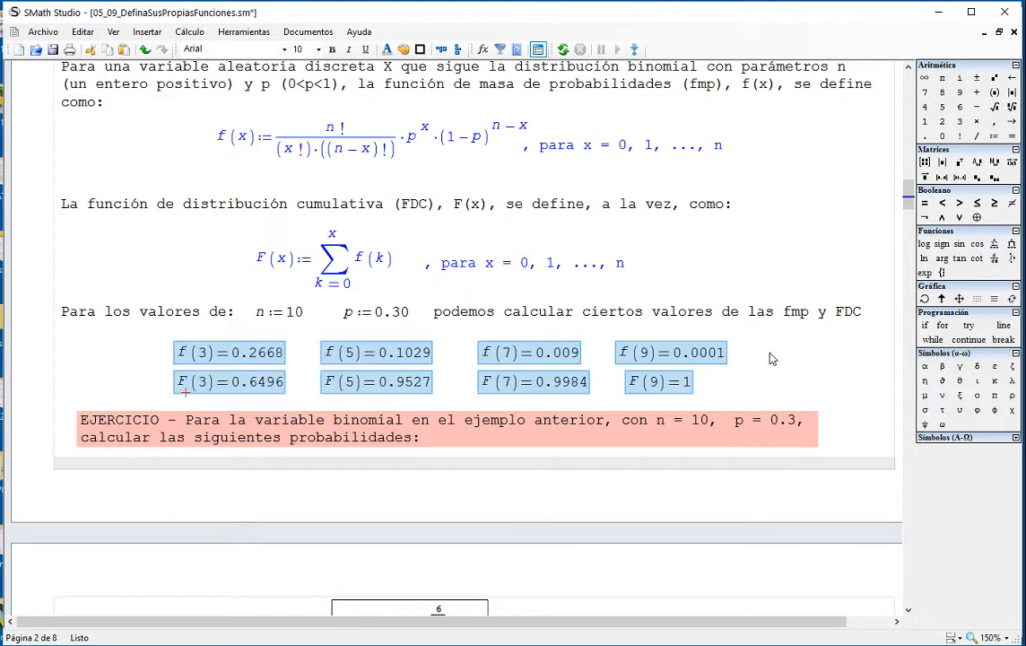
# Read the exercise statement for n = 10 and p = 0.3 and its summation formula for P(3≤X≤6)
pyautogui.scroll(-3, 772, 359)
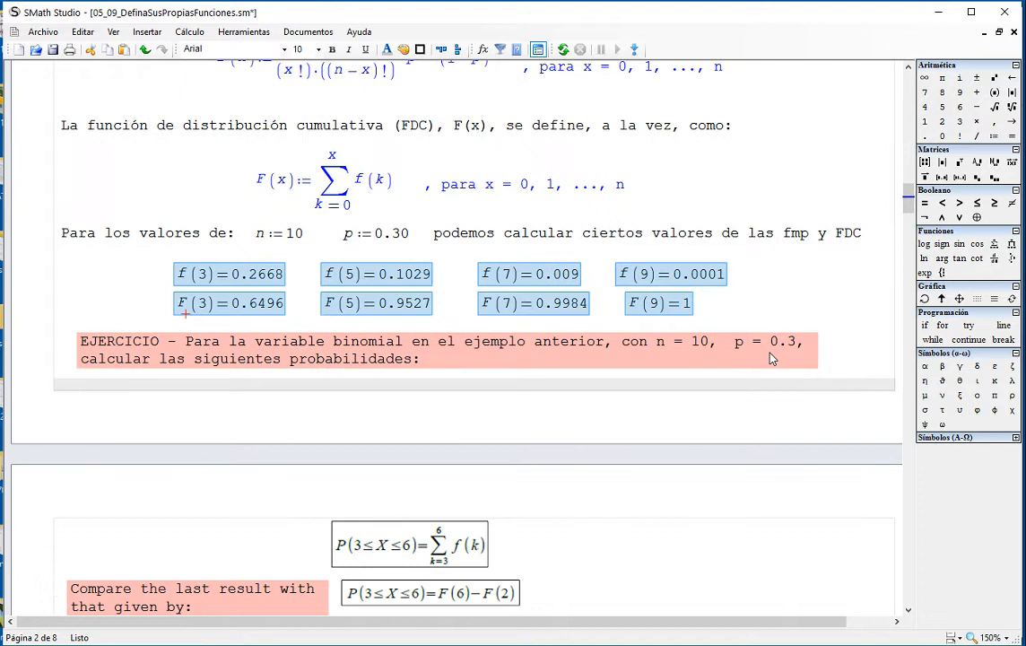
pyautogui.click(833, 307)
pyautogui.moveTo(834, 310); pyautogui.dragTo(810, 321)
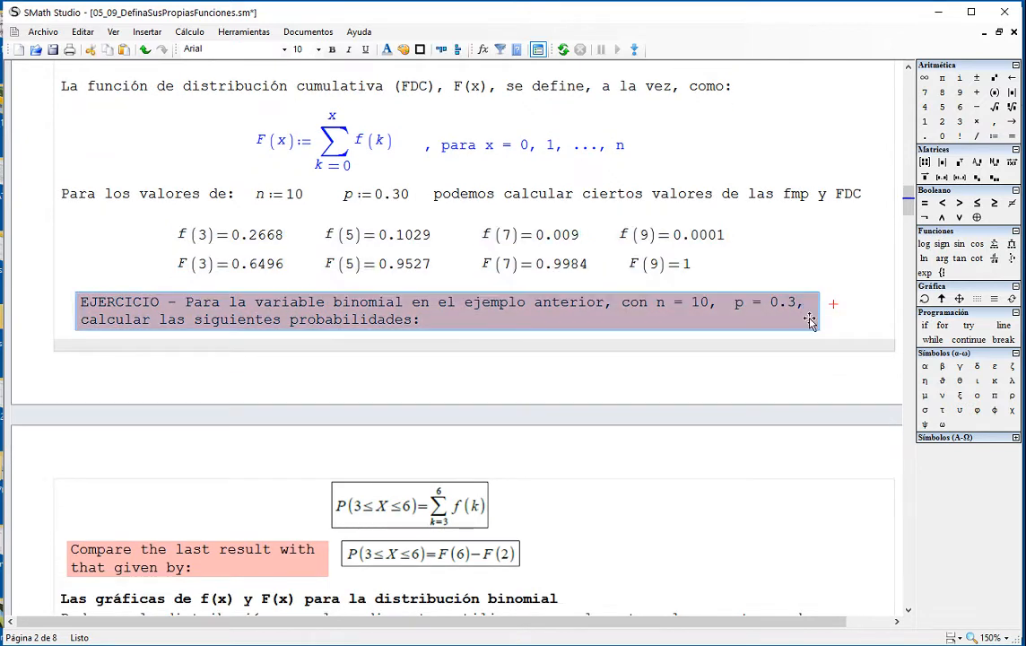
pyautogui.scroll(-5, 810, 321)
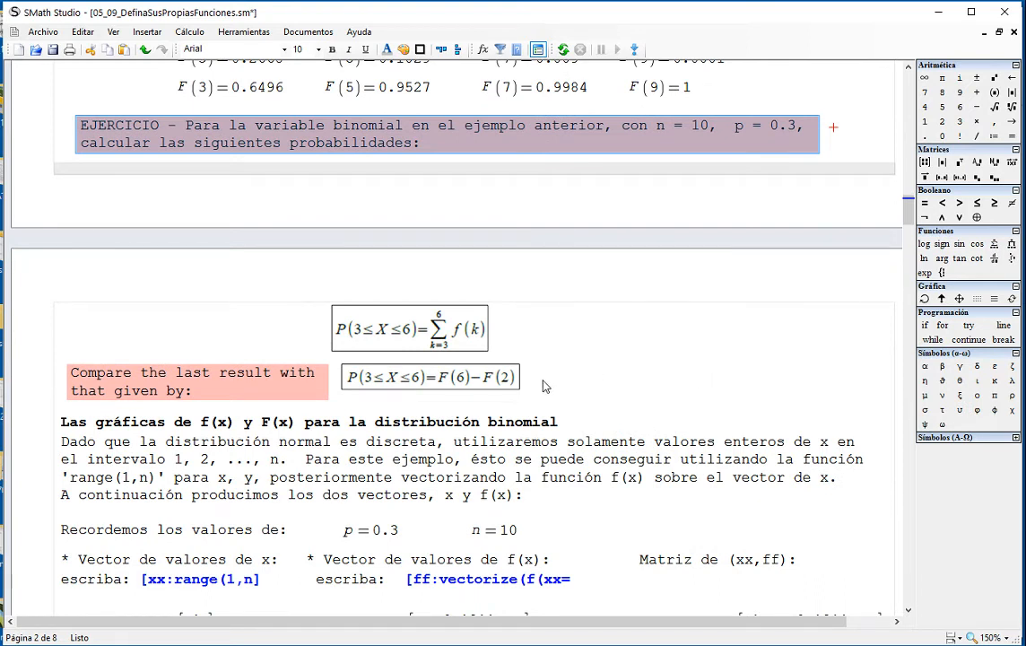
pyautogui.moveTo(541, 384); pyautogui.dragTo(470, 335)
pyautogui.moveTo(473, 337); pyautogui.dragTo(480, 346)
# Insert a summation of f(k) with index k beside the P(3≤X≤6) formula and request its numeric result
pyautogui.click(630, 338)
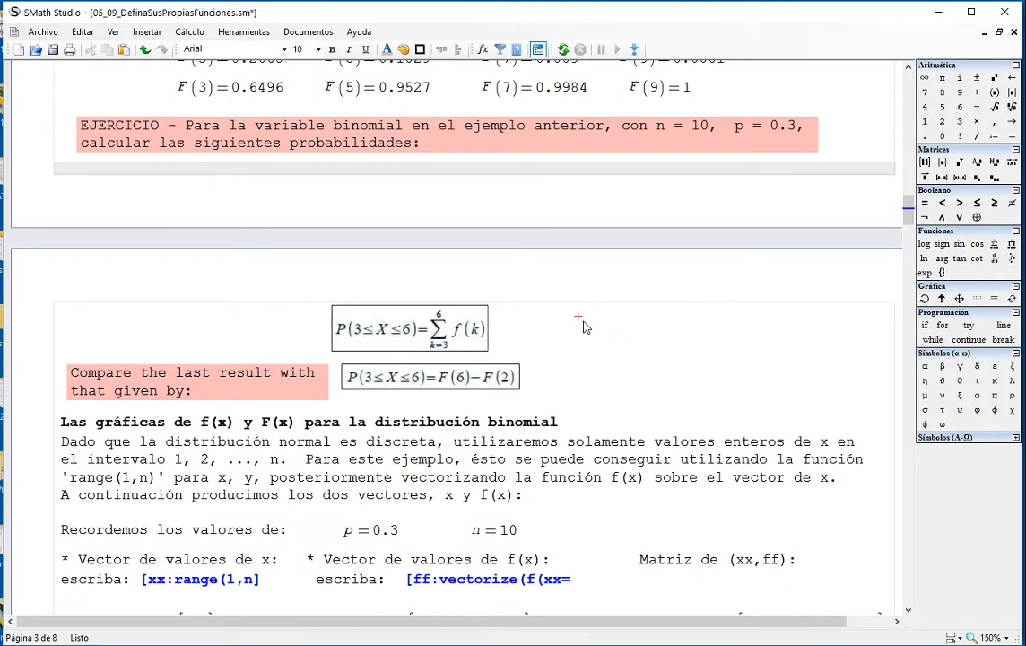
pyautogui.click(994, 247)
pyautogui.write('f')
pyautogui.press('Return')
pyautogui.write('k')
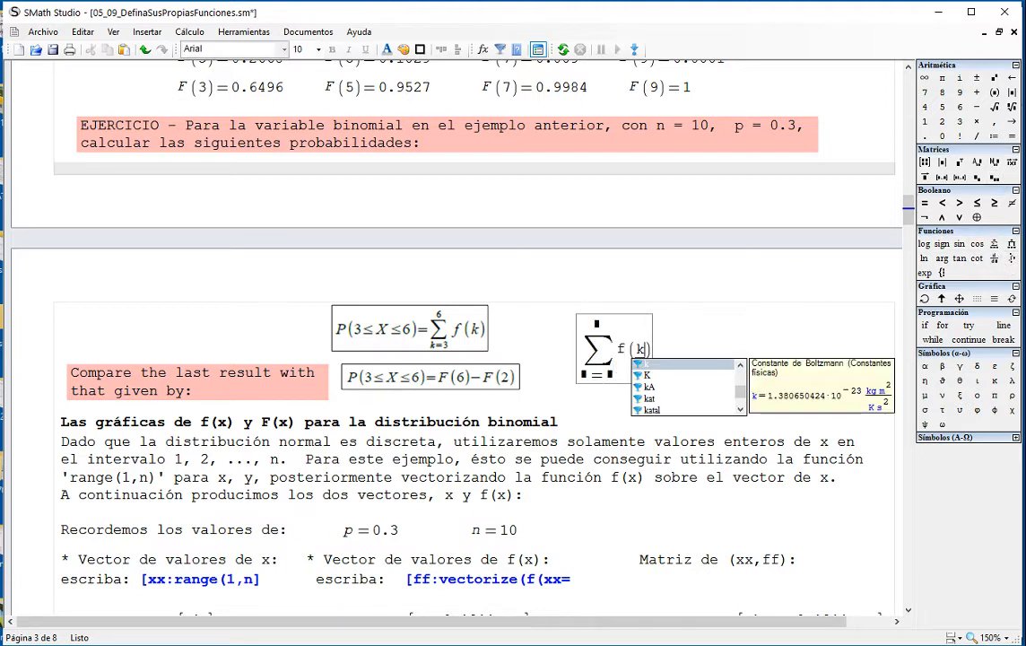
pyautogui.click(590, 381)
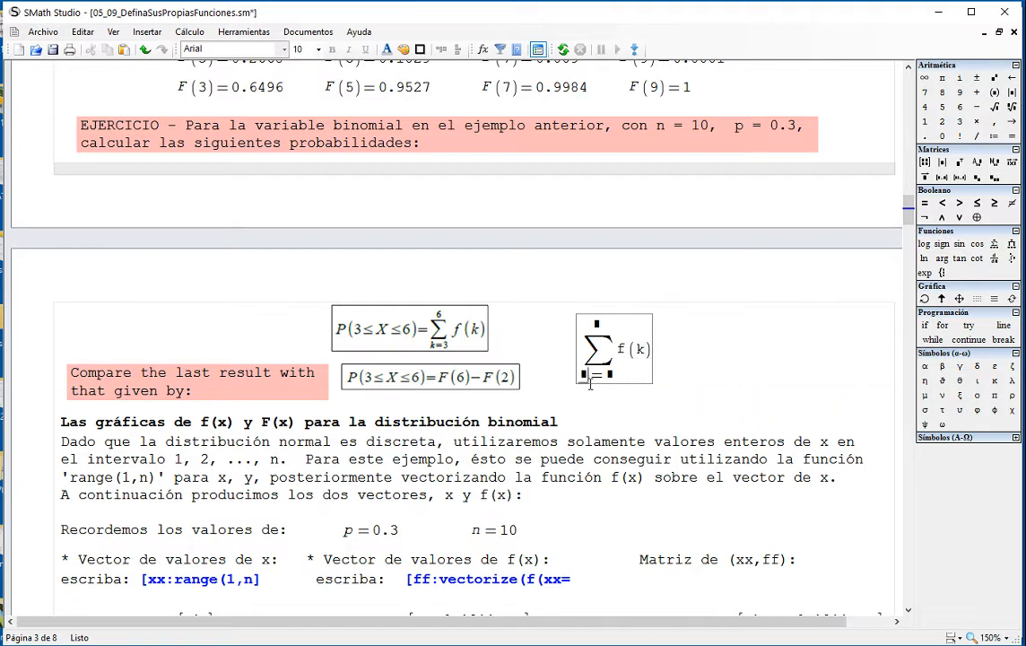
pyautogui.write('k=')
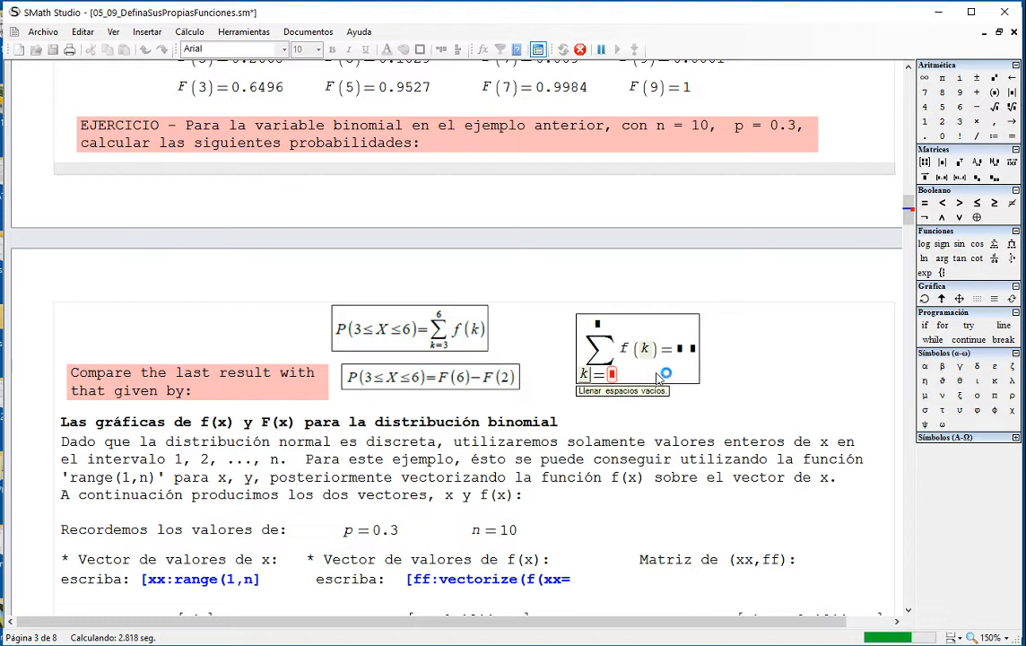
# Set the summation's lower limit to 3 and upper limit to 6, and evaluate it
pyautogui.click(735, 395)
pyautogui.click(612, 374)
pyautogui.write('3 ')
pyautogui.write('6')
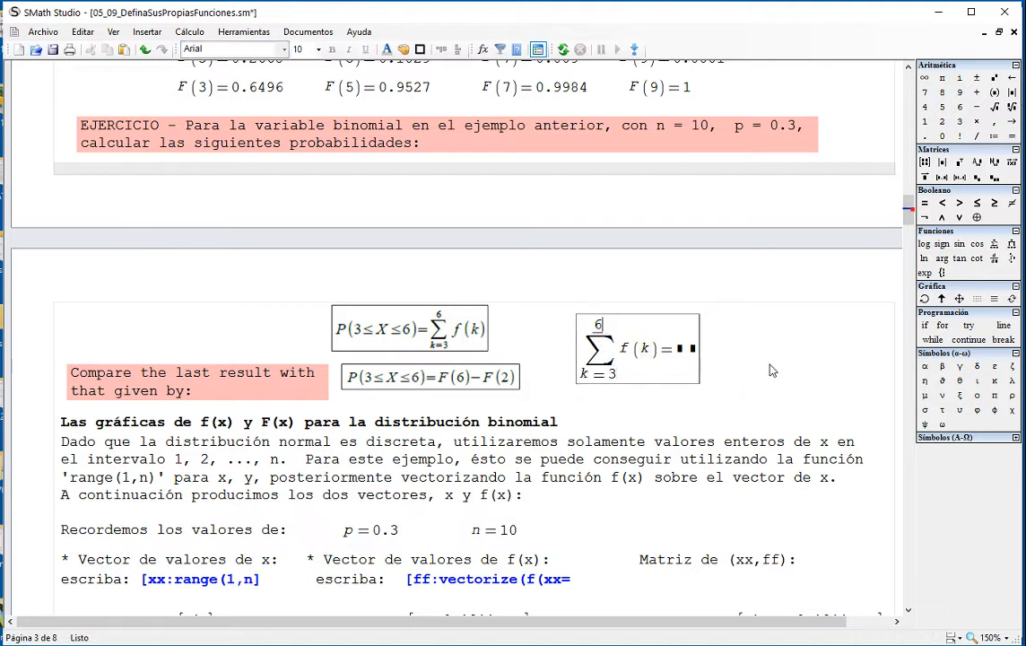
pyautogui.click(772, 370)
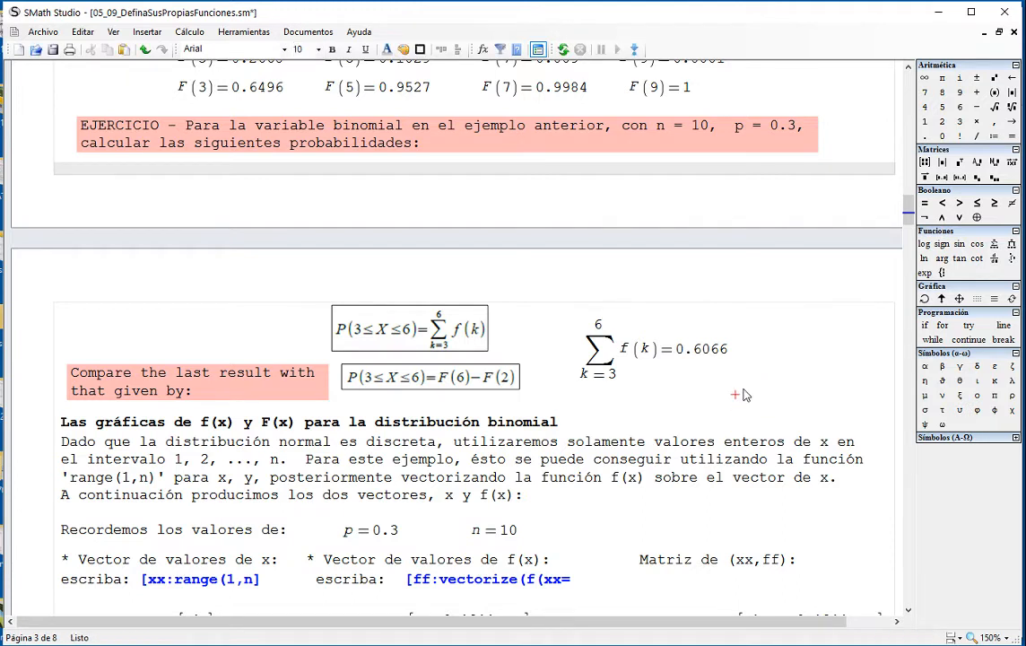
# Evaluate F(6)-F(2) numerically below the summation
pyautogui.write('F')
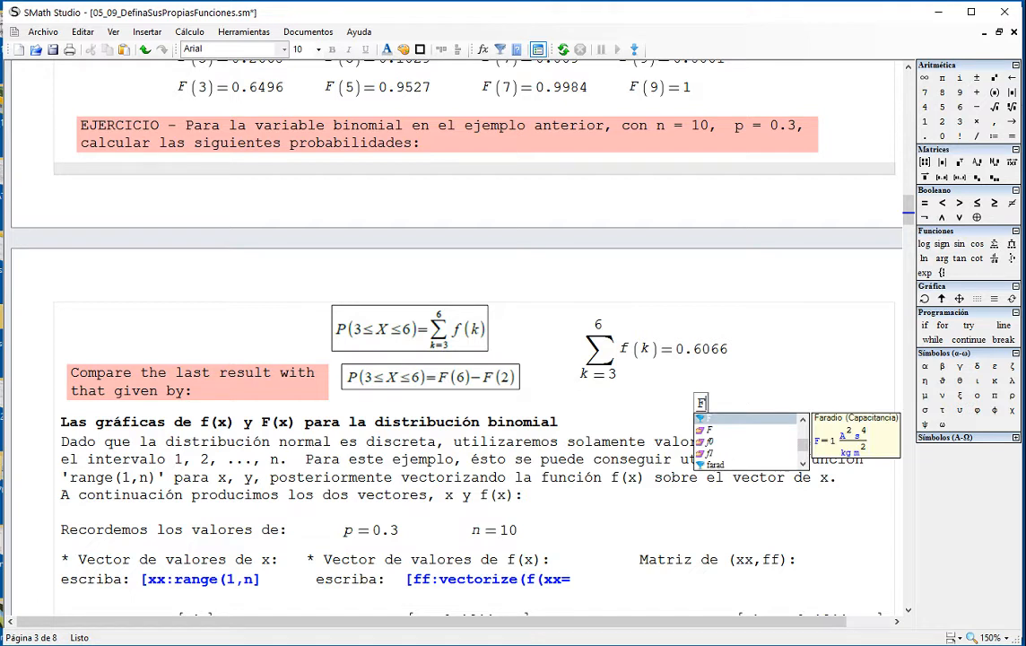
pyautogui.write('(6)-F')
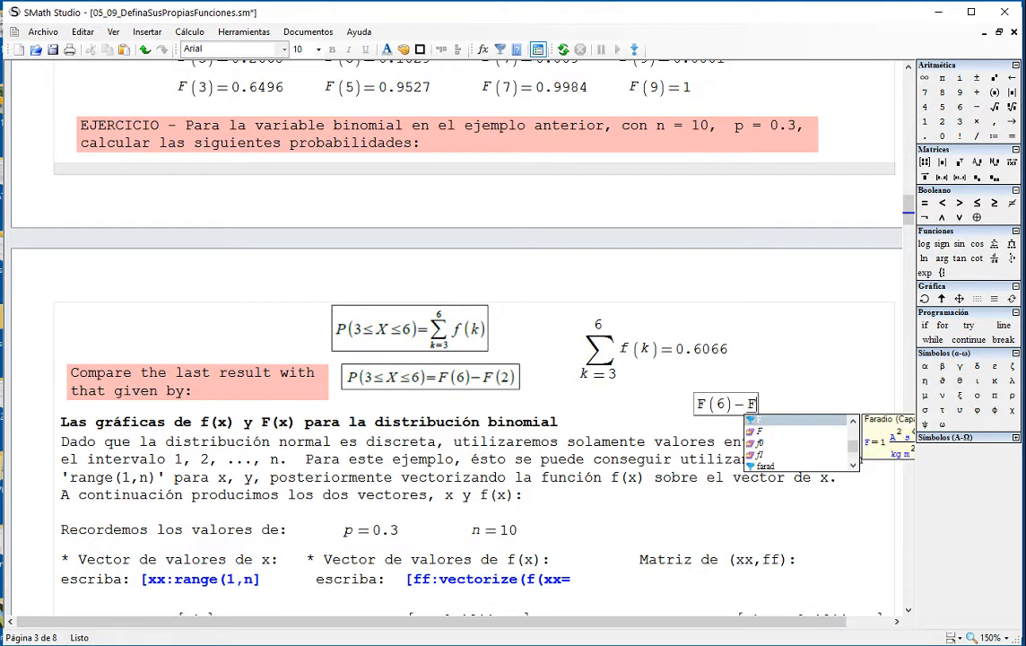
pyautogui.write('(2=0.6066')
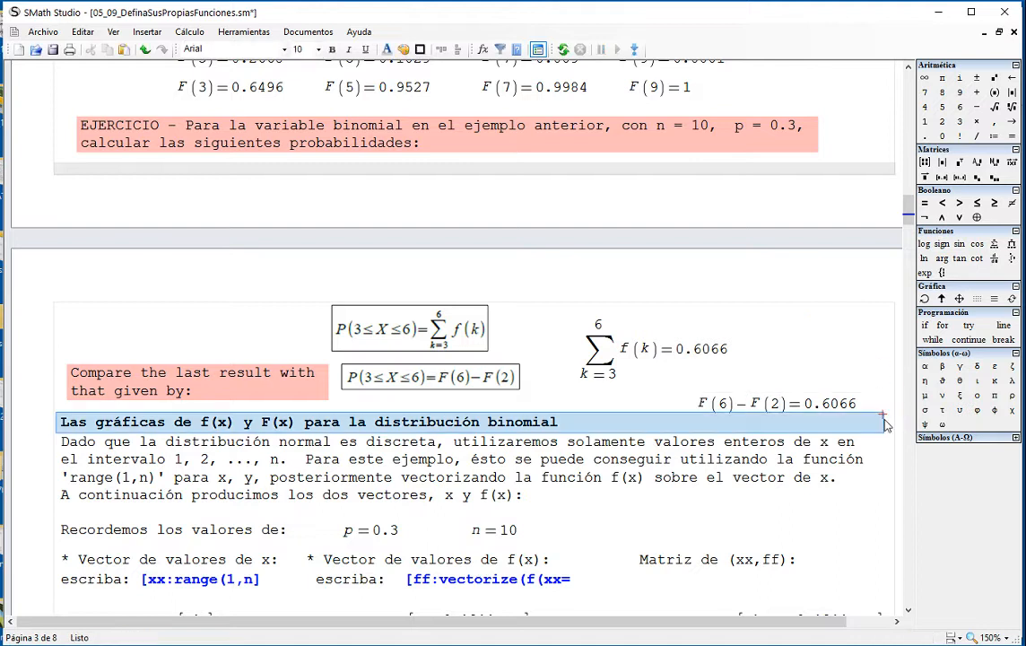
# Delete both practice results, the summation of f(k) and F(6)-F(2)
pyautogui.click(864, 348)
pyautogui.moveTo(877, 375); pyautogui.dragTo(878, 381)
pyautogui.moveTo(882, 394); pyautogui.dragTo(723, 370)
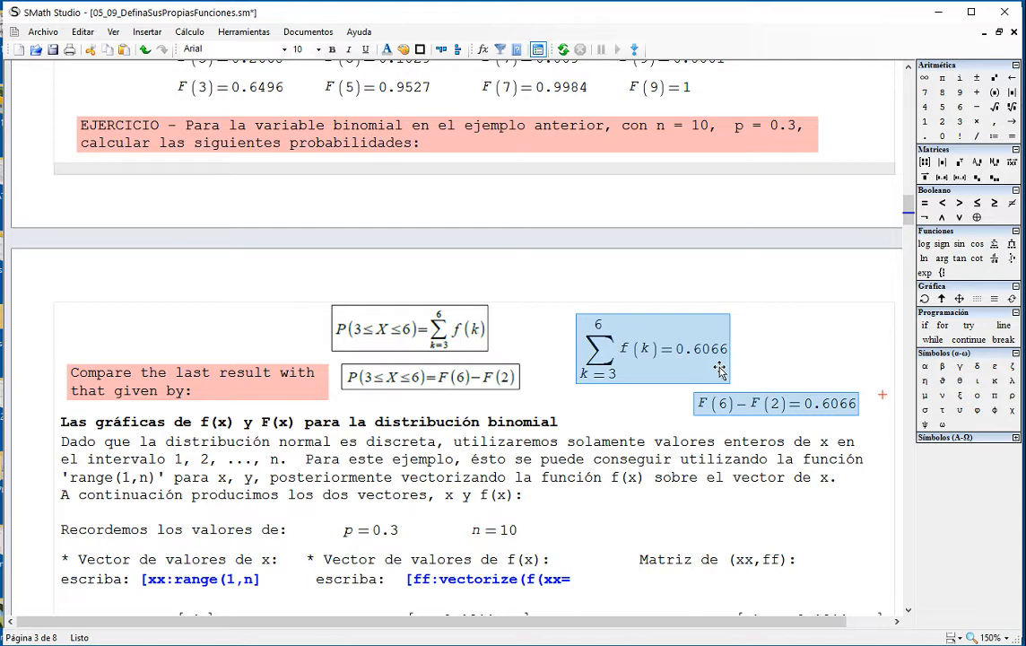
pyautogui.press('Delete')
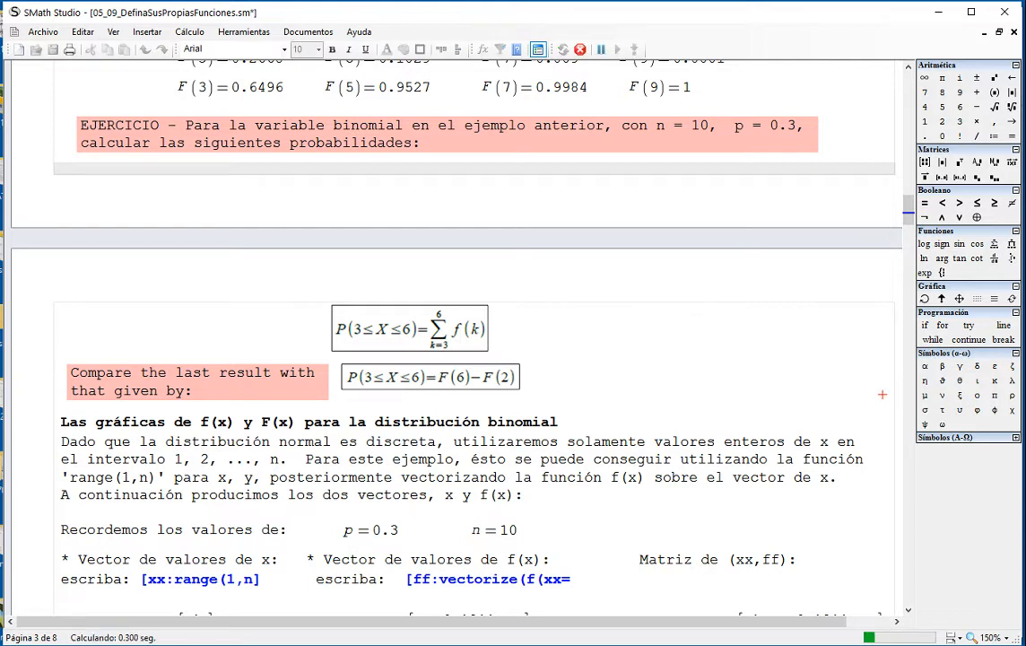
# In the plotting section for the binomial distribution, change the entry hint for the x vector to xx:range(0,n]
pyautogui.scroll(-8, 721, 366)
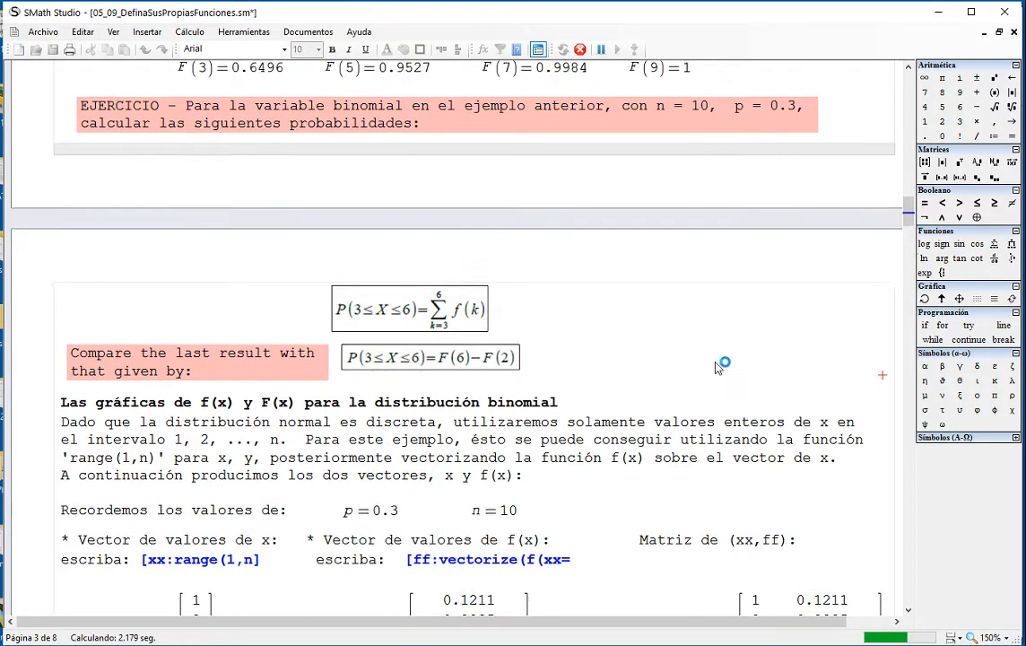
pyautogui.scroll(-5, 704, 272)
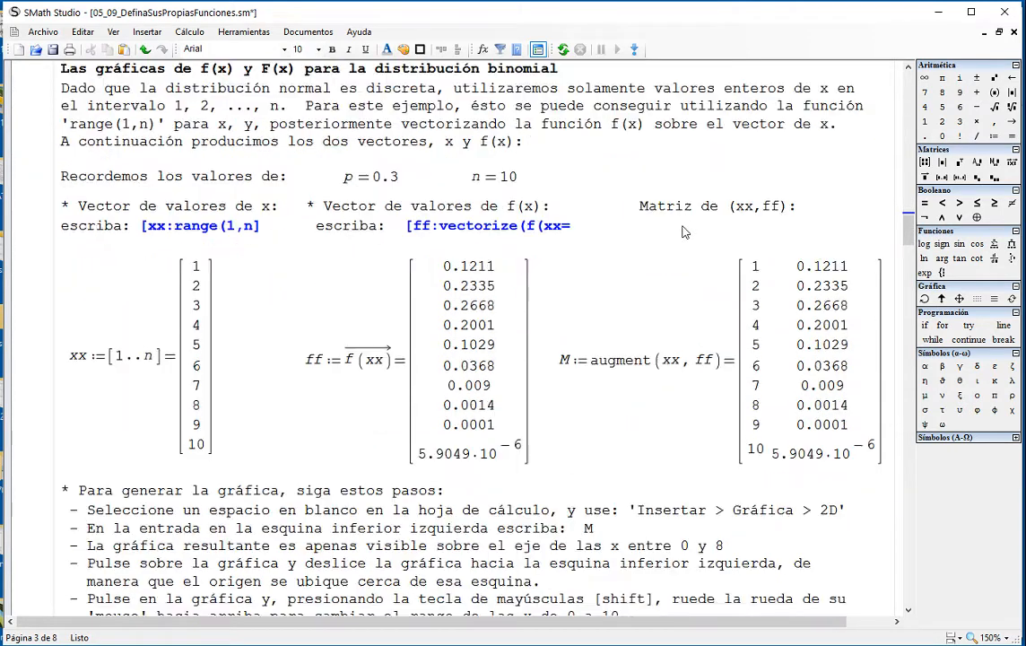
pyautogui.moveTo(540, 135); pyautogui.dragTo(305, 166)
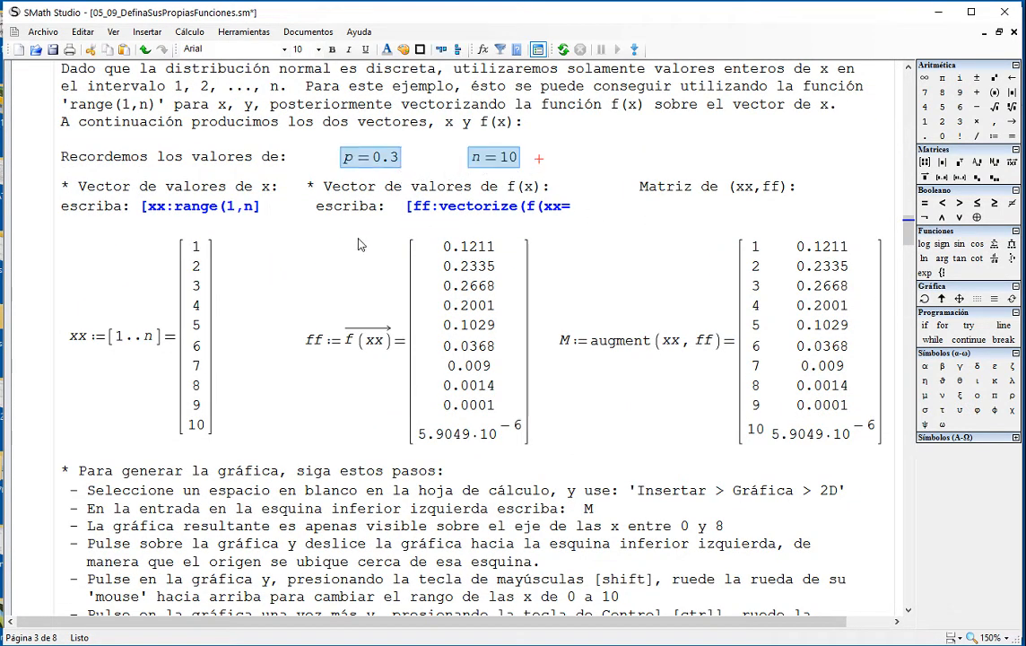
pyautogui.moveTo(216, 356); pyautogui.dragTo(197, 366)
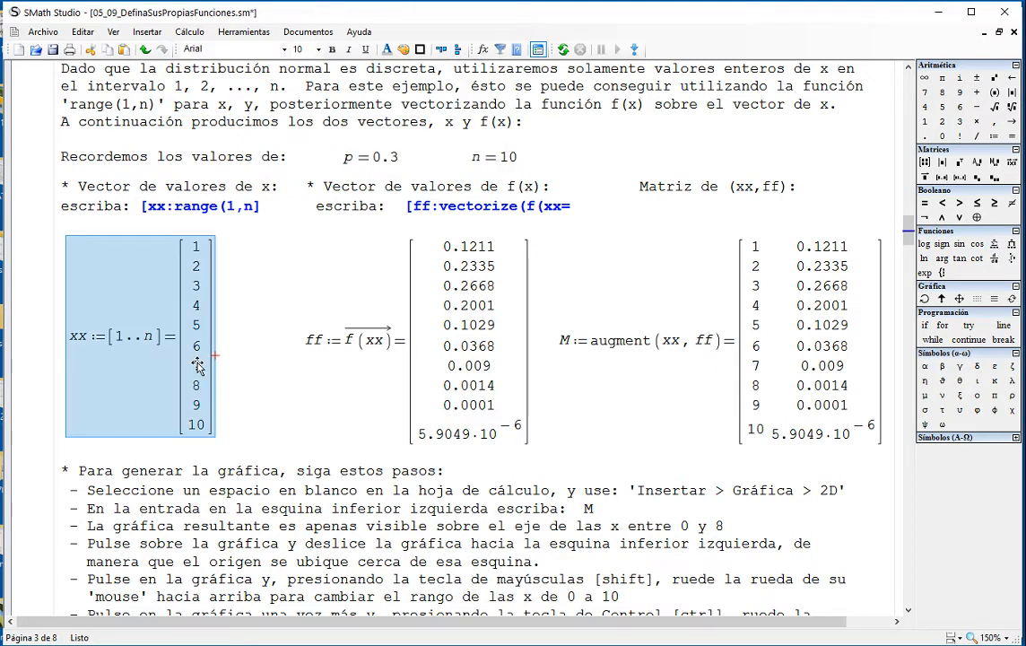
pyautogui.click(235, 307)
pyautogui.click(239, 209)
pyautogui.press('BackSpace')
pyautogui.write('0')
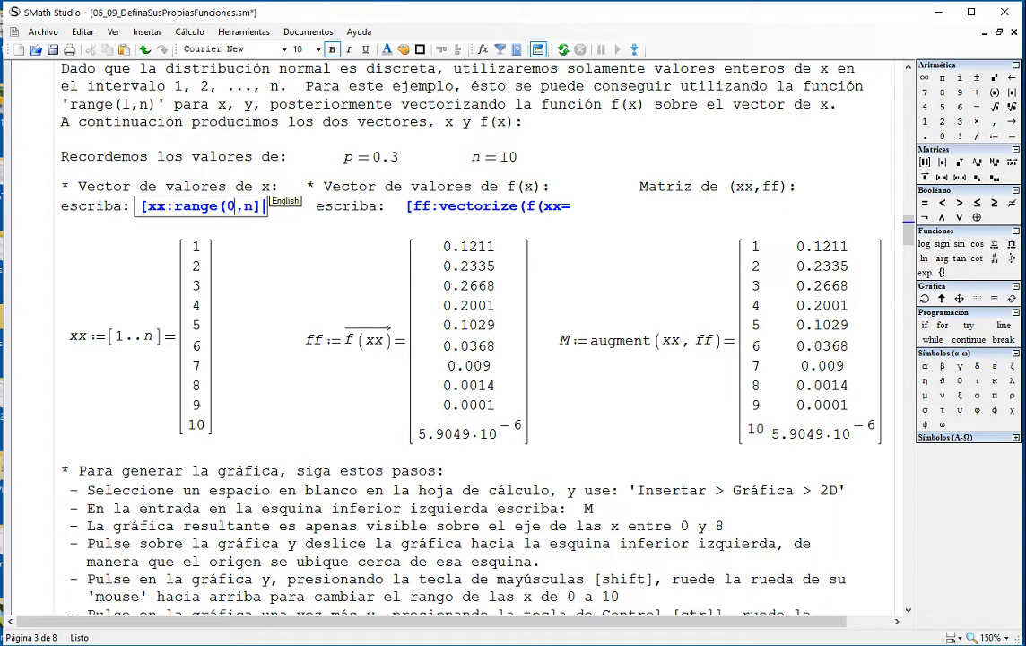
# Set the start of the xx vector's range to 0 and recalculate the ff vector and matrix M
pyautogui.click(121, 338)
pyautogui.press('BackSpace')
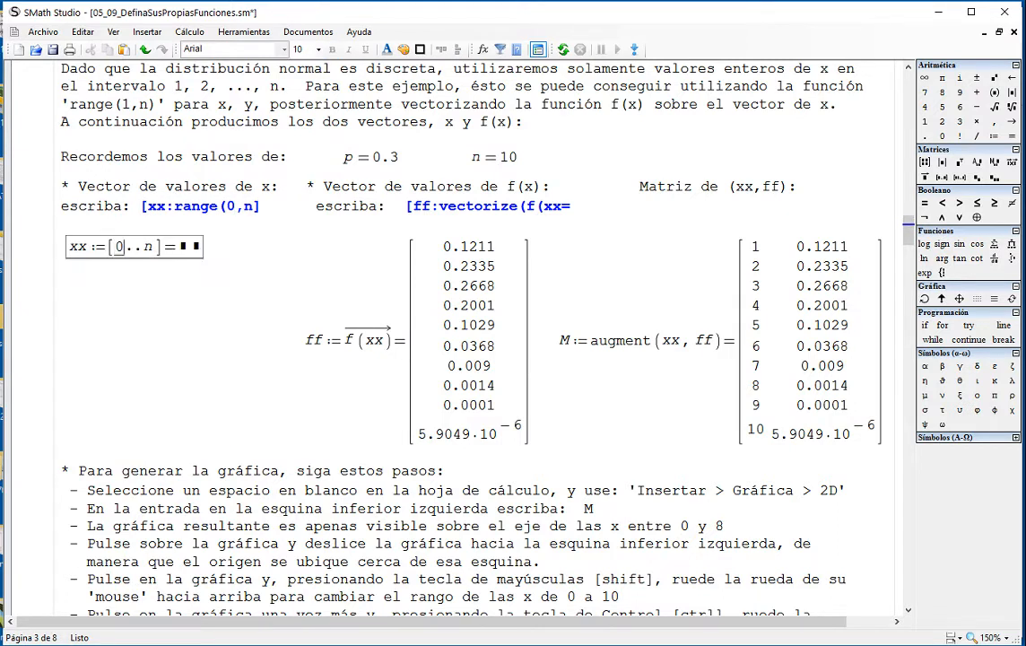
pyautogui.click(200, 380)
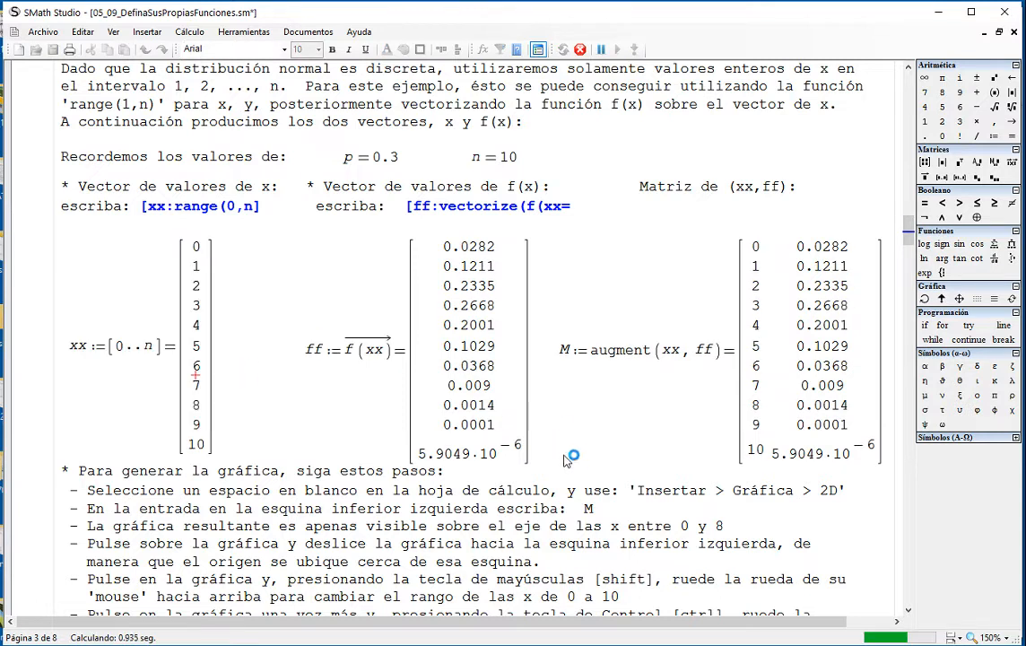
pyautogui.click(864, 488)
pyautogui.click(781, 196)
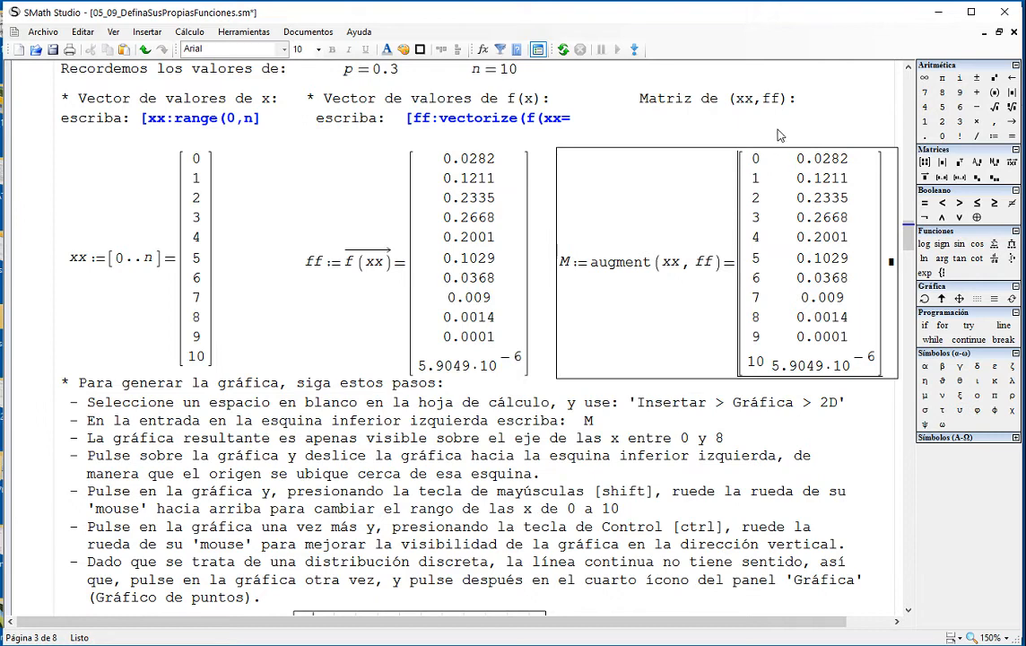
pyautogui.click(125, 377)
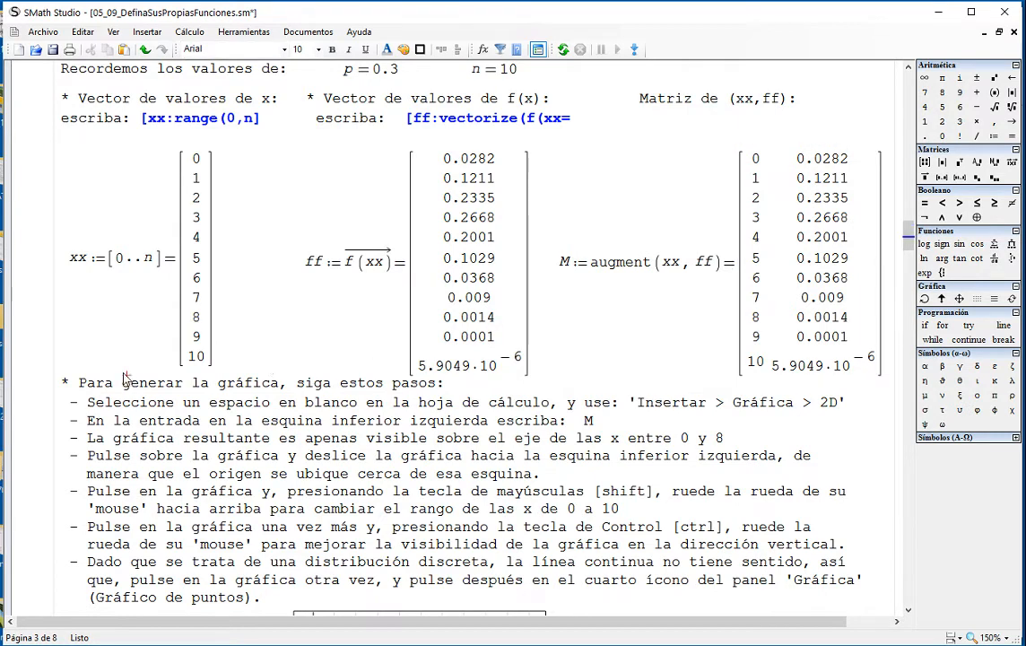
# Insert a blank 2D plot beside the existing point plot of M
pyautogui.scroll(-7, 125, 377)
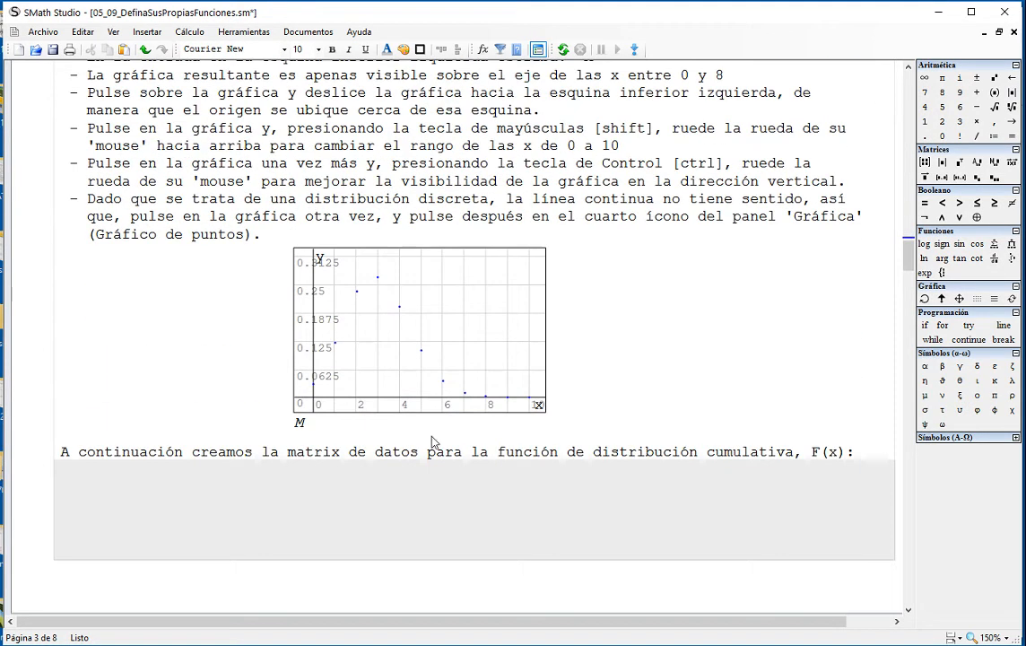
pyautogui.click(589, 247)
pyautogui.click(147, 33)
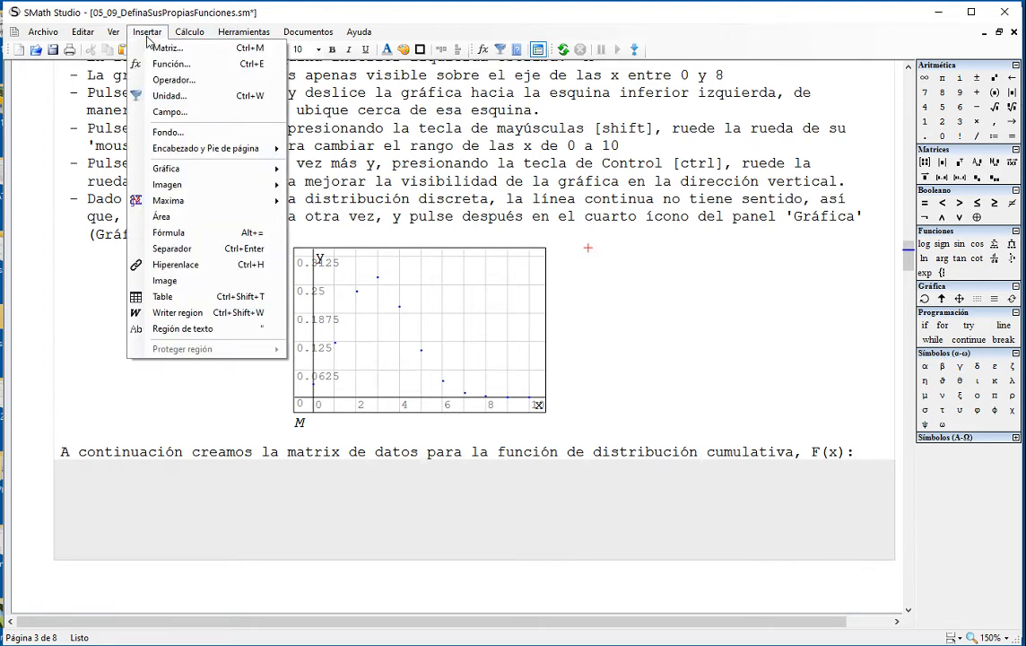
pyautogui.moveTo(170, 168)
pyautogui.click(303, 183)
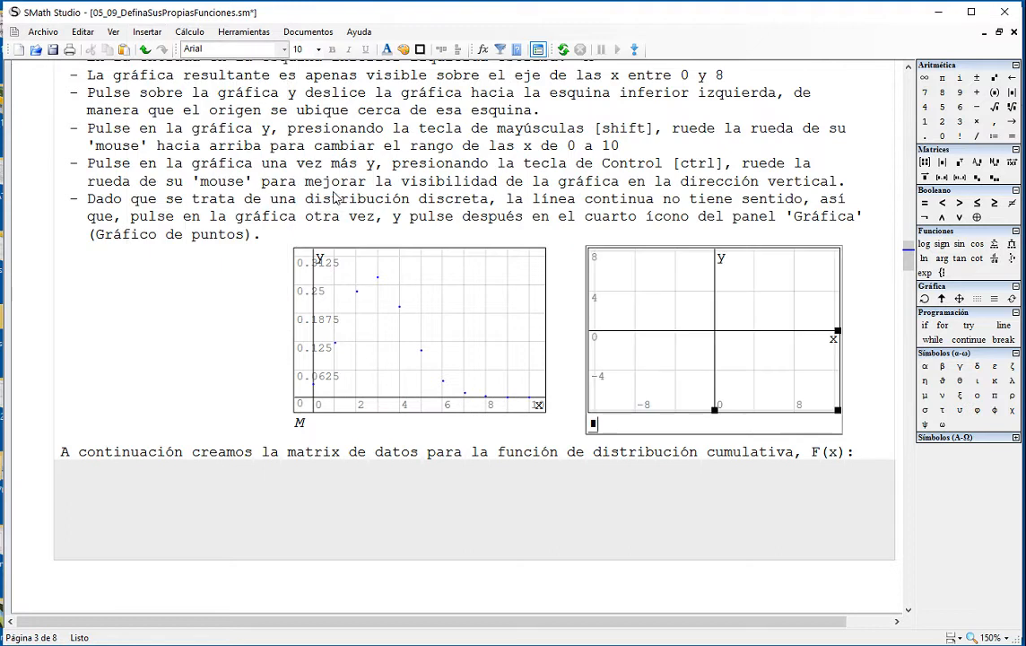
# Delete the blank 2D plot beside the point plot of M
pyautogui.scroll(4, 603, 410)
pyautogui.scroll(-4, 635, 216)
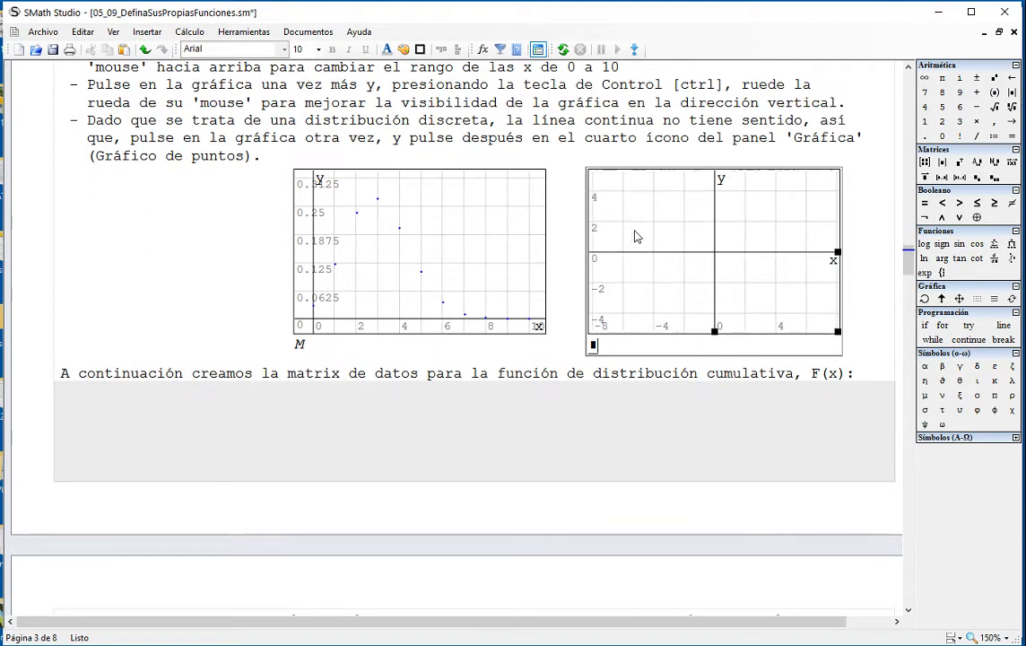
pyautogui.click(812, 260)
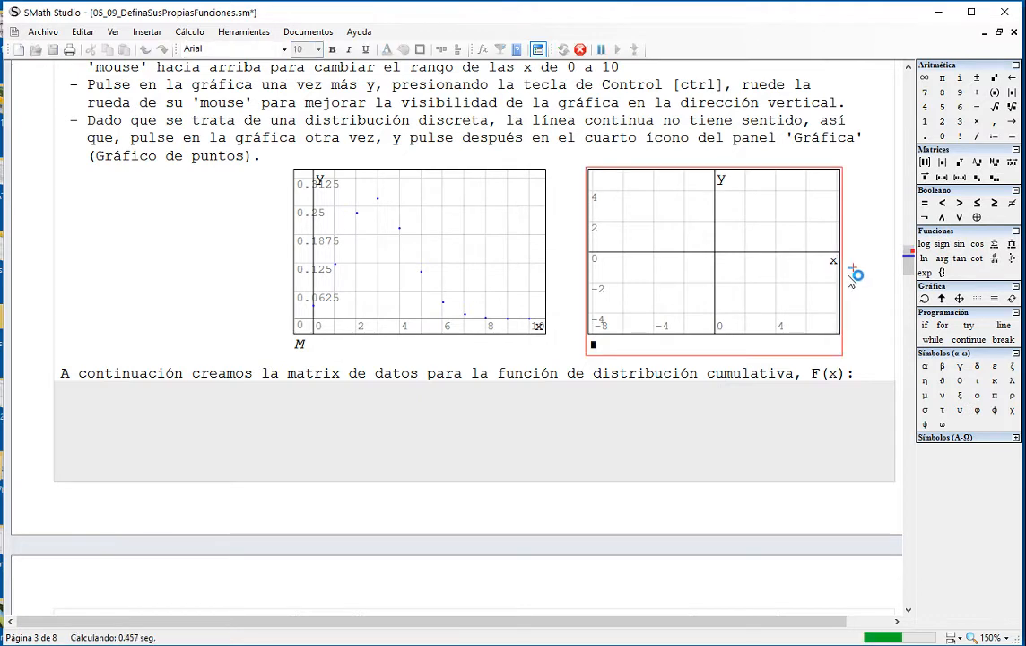
pyautogui.moveTo(849, 275); pyautogui.dragTo(838, 274)
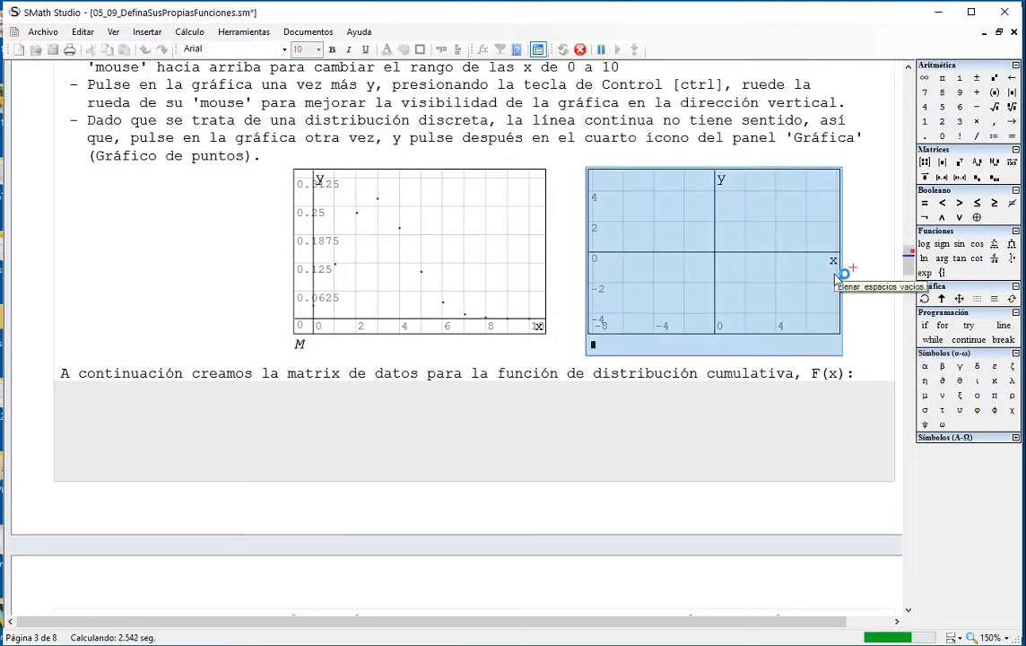
pyautogui.press('Delete')
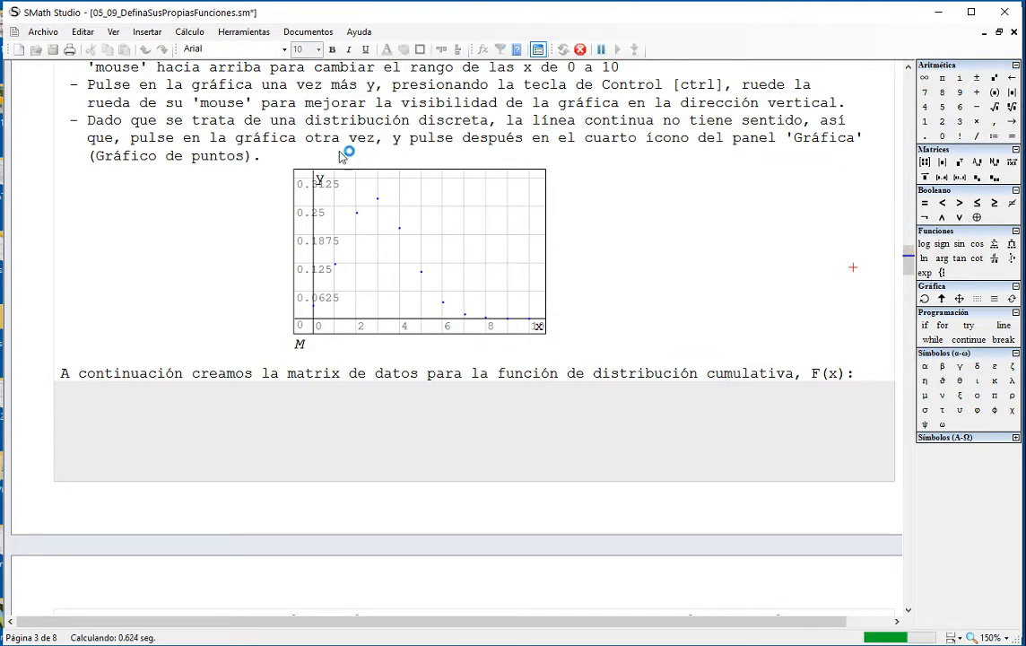
# Insert a fresh 2D plot beside the point plot of M, with their upper edges aligned
pyautogui.click(589, 169)
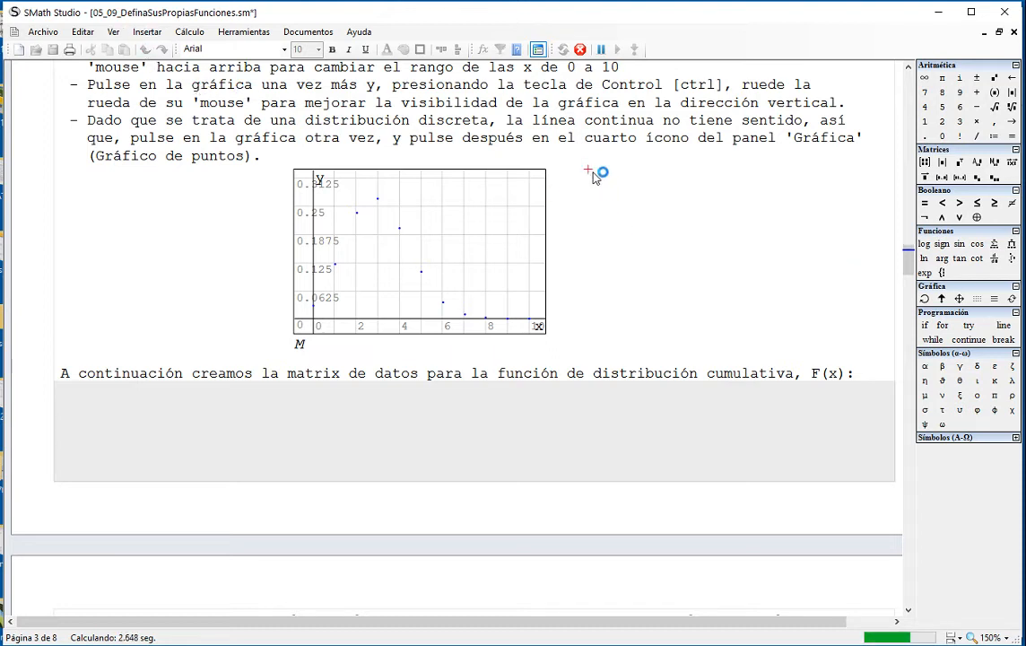
pyautogui.click(147, 31)
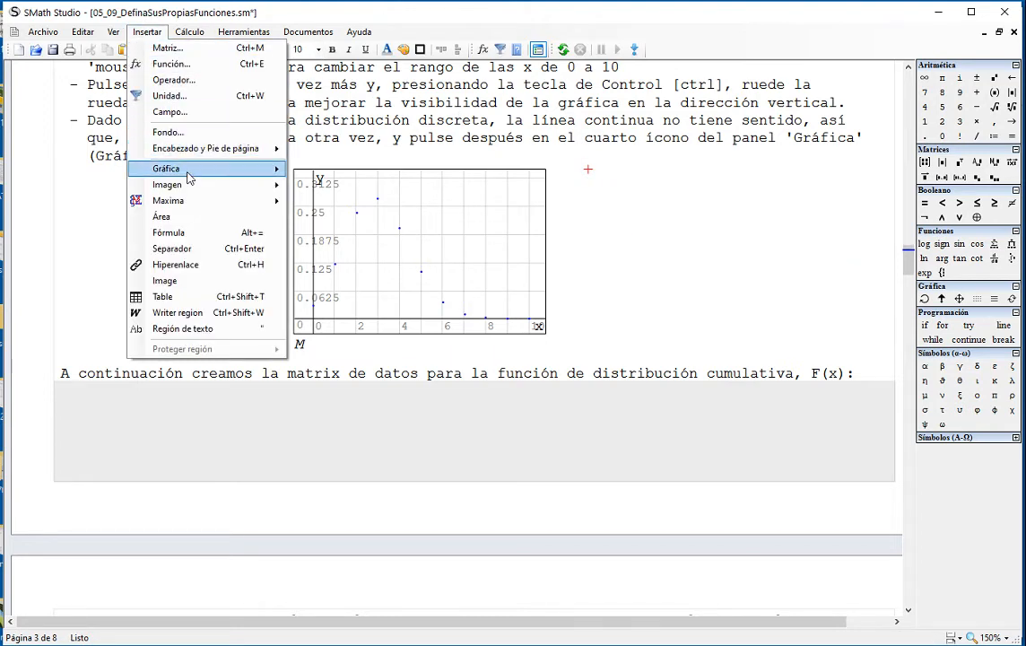
pyautogui.moveTo(190, 177)
pyautogui.click(346, 186)
pyautogui.scroll(2, 733, 208)
pyautogui.scroll(-2, 747, 212)
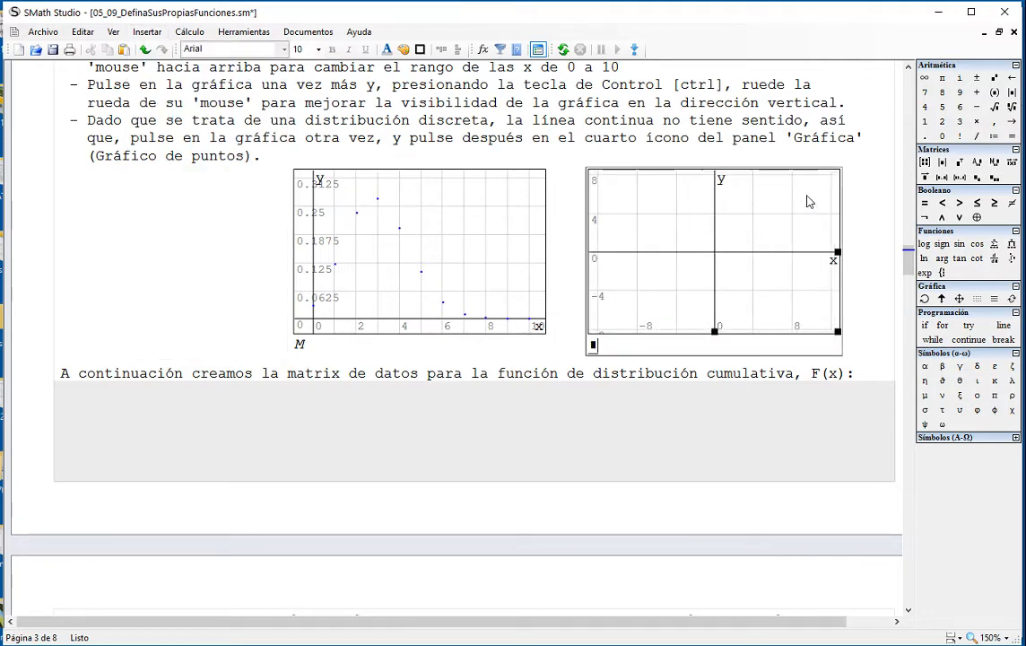
# Plot matrix M in the new 2D plot
pyautogui.click(875, 187)
pyautogui.scroll(1, 878, 182)
pyautogui.scroll(3, 878, 182)
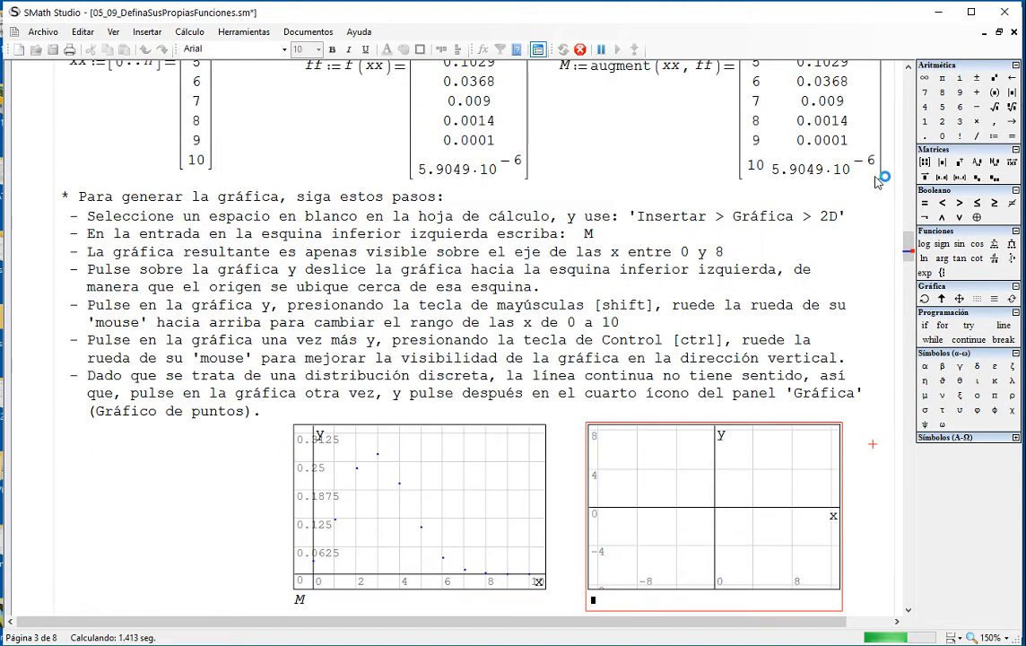
pyautogui.scroll(1, 692, 115)
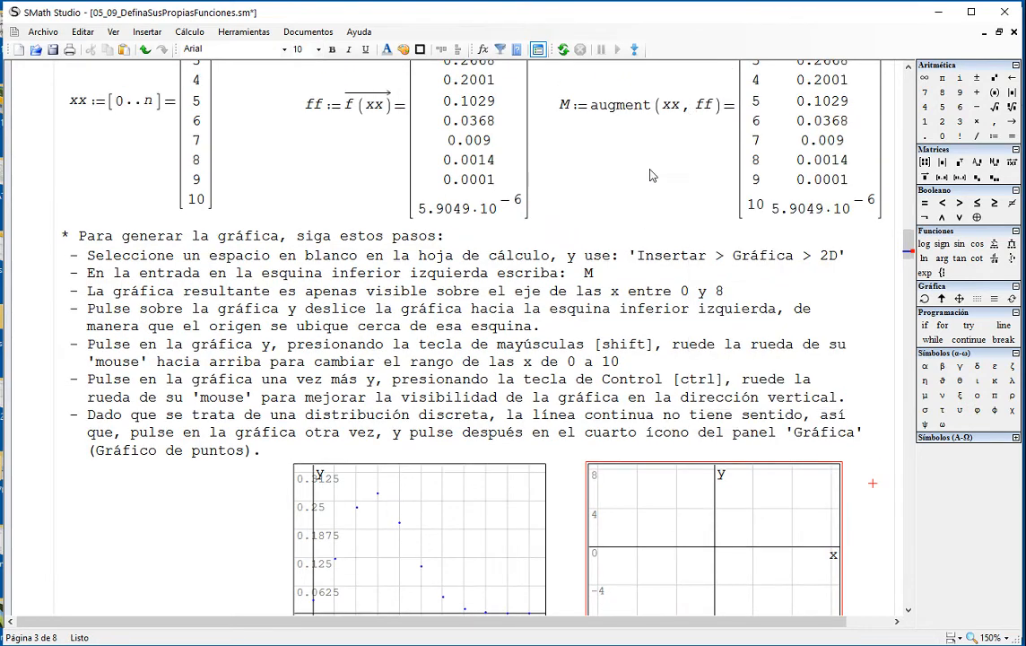
pyautogui.scroll(3, 652, 173)
pyautogui.scroll(-5, 652, 177)
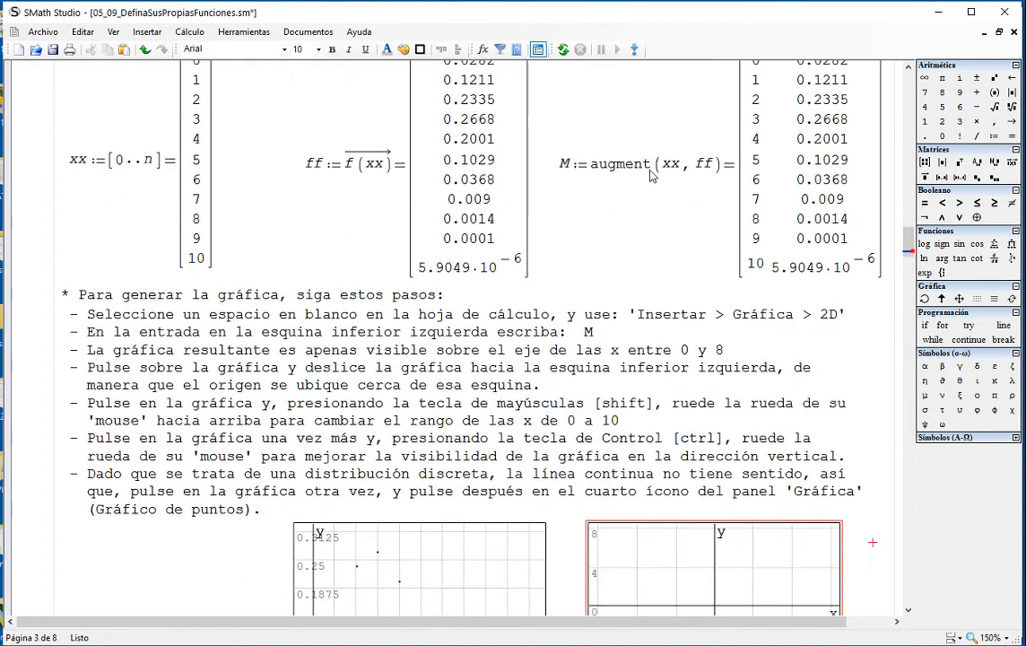
pyautogui.scroll(-2, 652, 177)
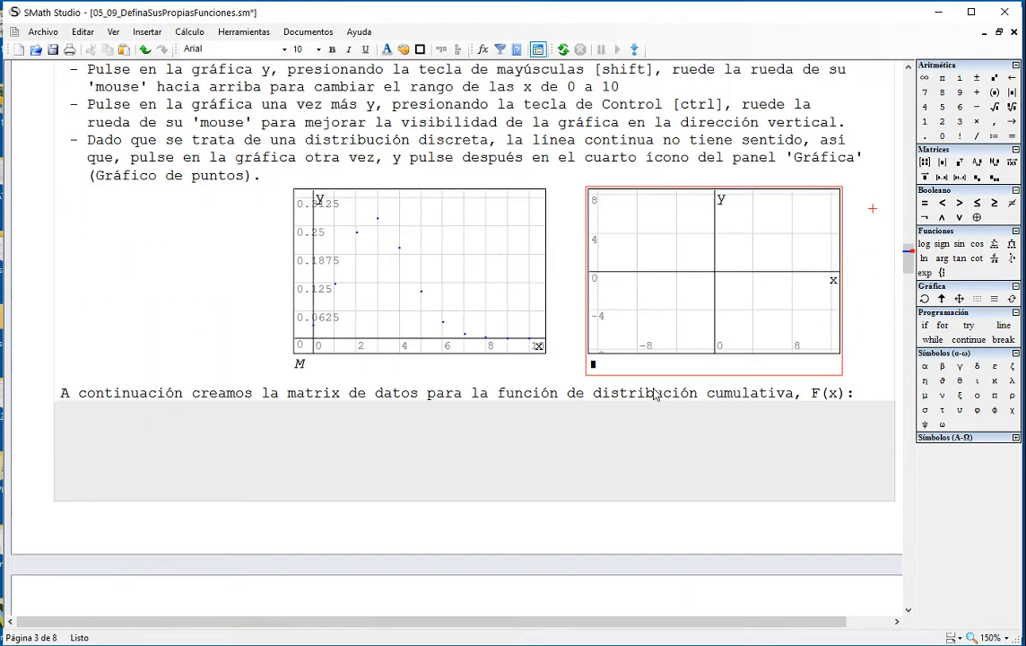
pyautogui.click(596, 365)
pyautogui.write('M')
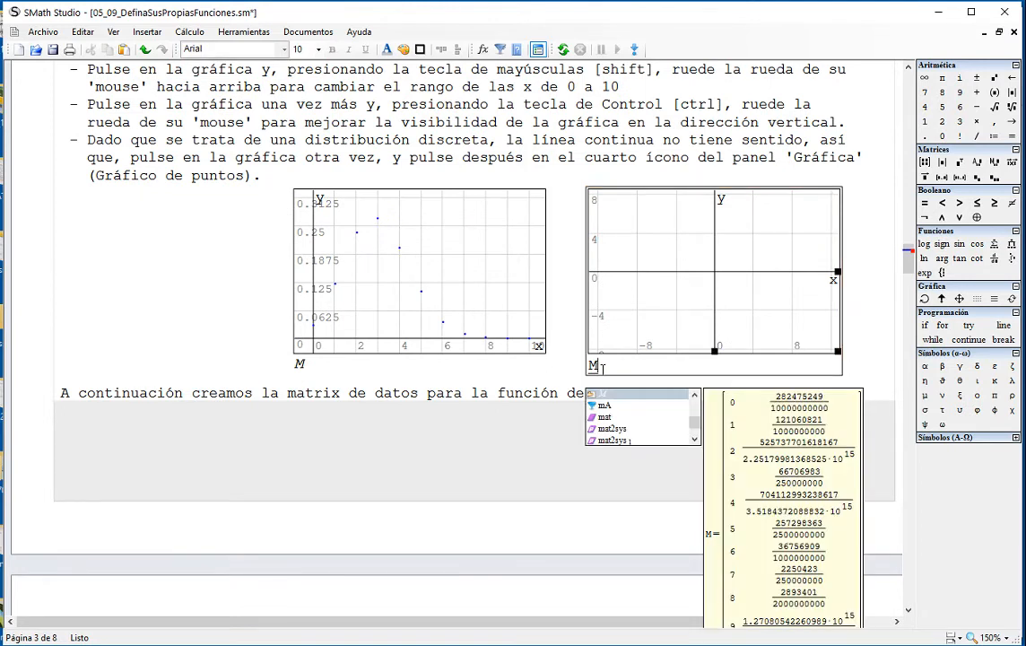
pyautogui.click(863, 326)
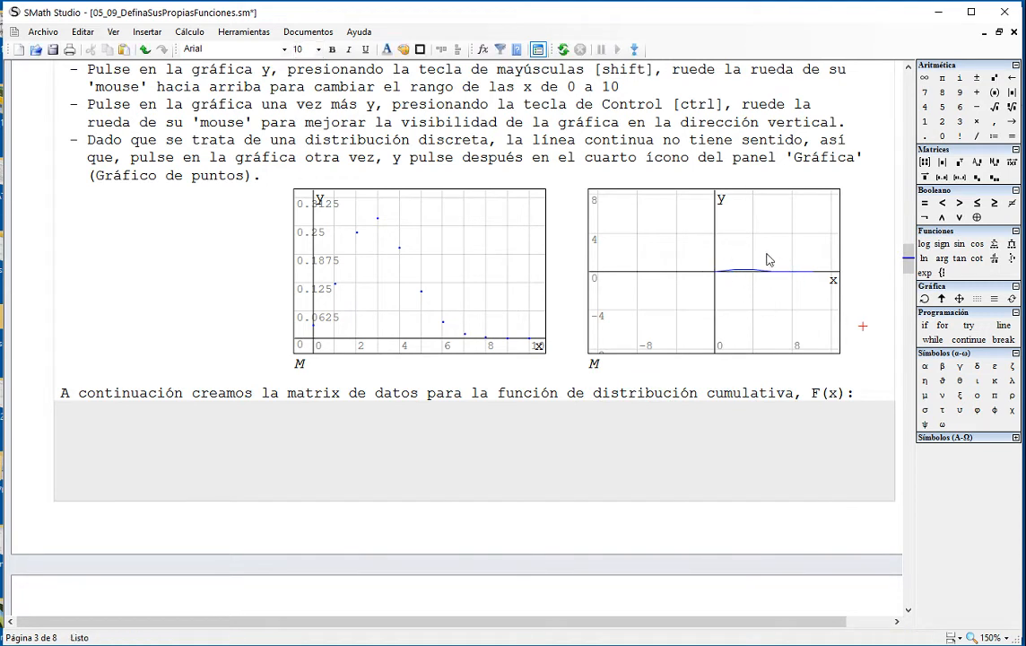
# Shift the new plot's origin near its lower-left corner and rescale the x axis to run from 0 to about 9
pyautogui.click(729, 297)
pyautogui.moveTo(729, 292); pyautogui.dragTo(623, 350)
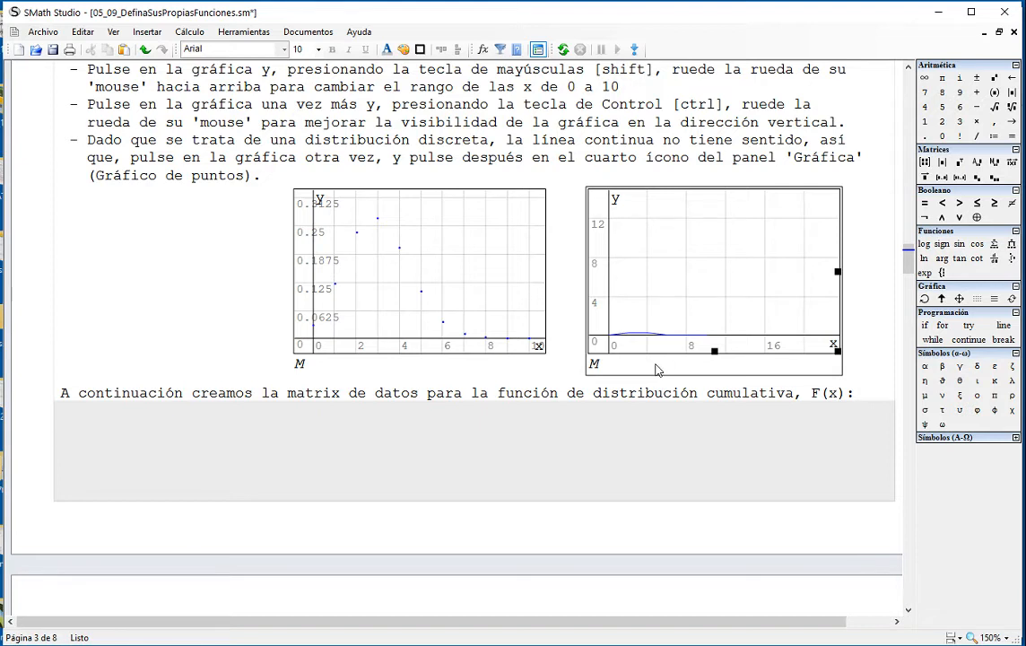
pyautogui.scroll(1, 684, 310)
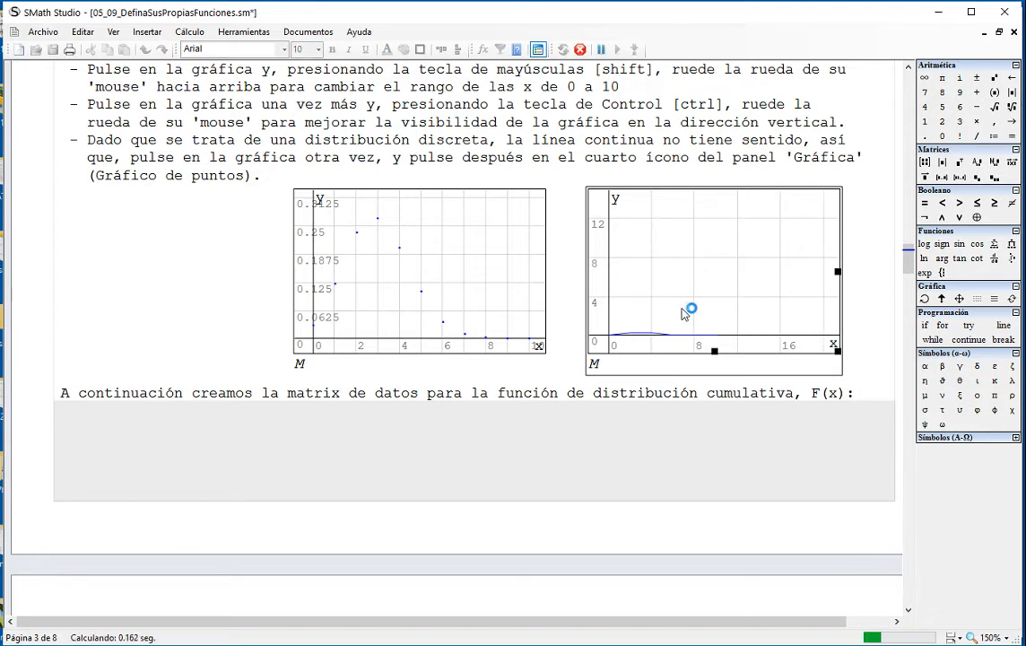
pyautogui.scroll(1, 684, 312)
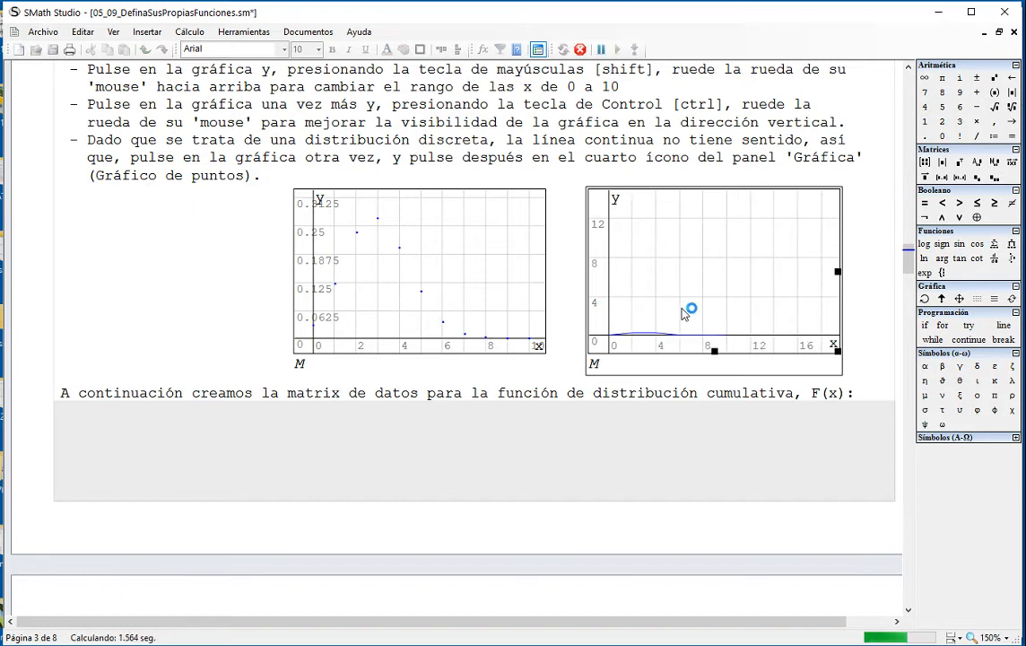
pyautogui.scroll(1, 683, 313)
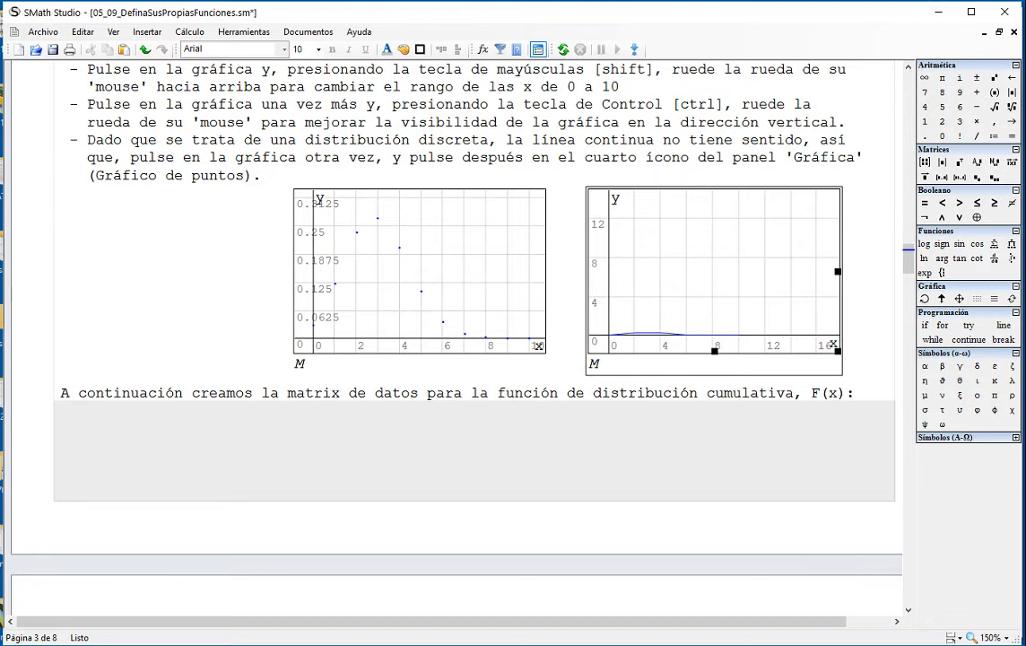
pyautogui.scroll(3, 709, 347)
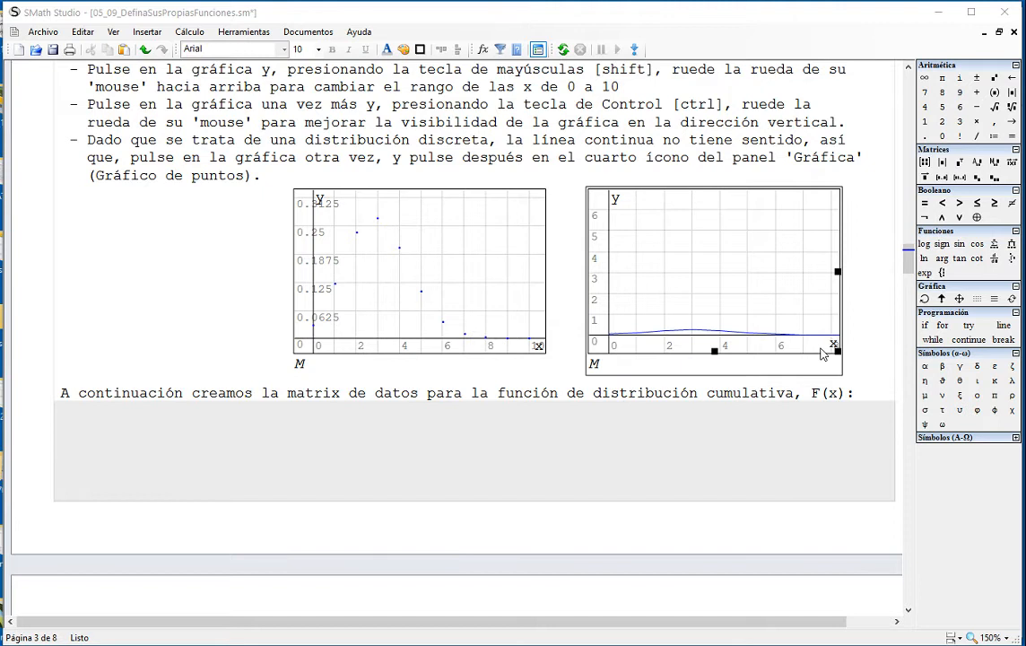
pyautogui.click(753, 314)
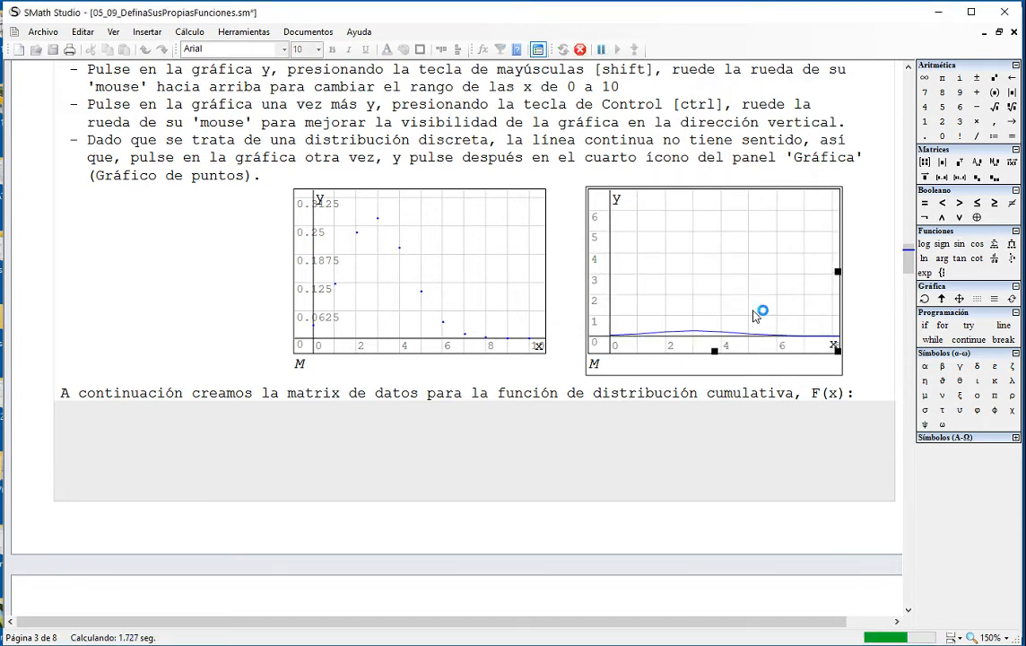
pyautogui.keyDown('shift'); pyautogui.scroll(1, 754, 310); pyautogui.keyUp('shift')
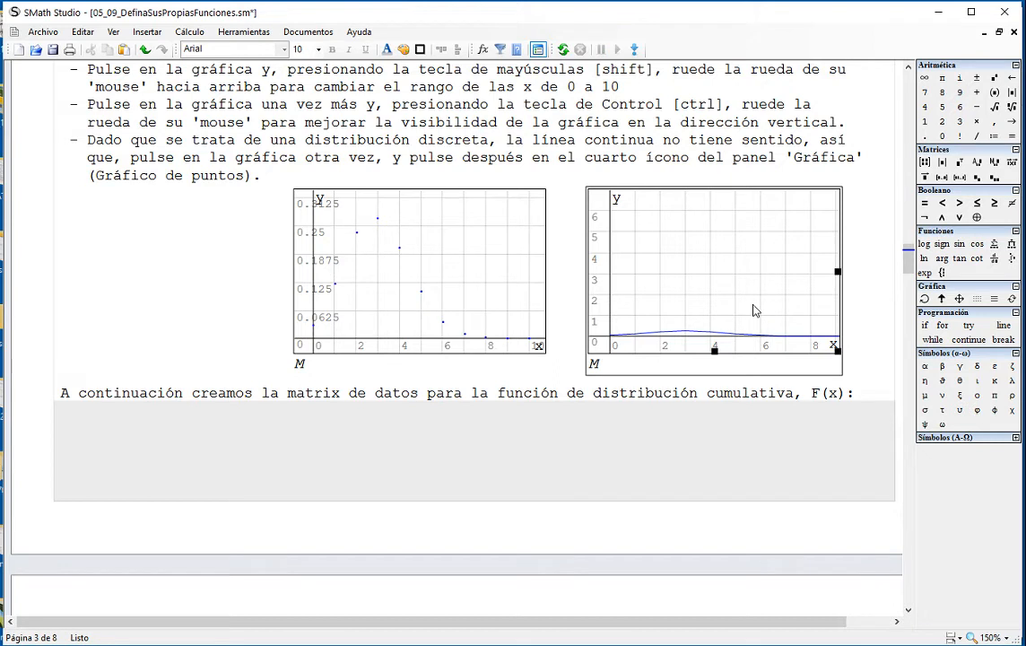
# Stretch the new plot's vertical scale to reach about 0.3125 and display M as a point plot
pyautogui.keyDown('ctrl'); pyautogui.scroll(-1, 754, 311); pyautogui.keyUp('ctrl')
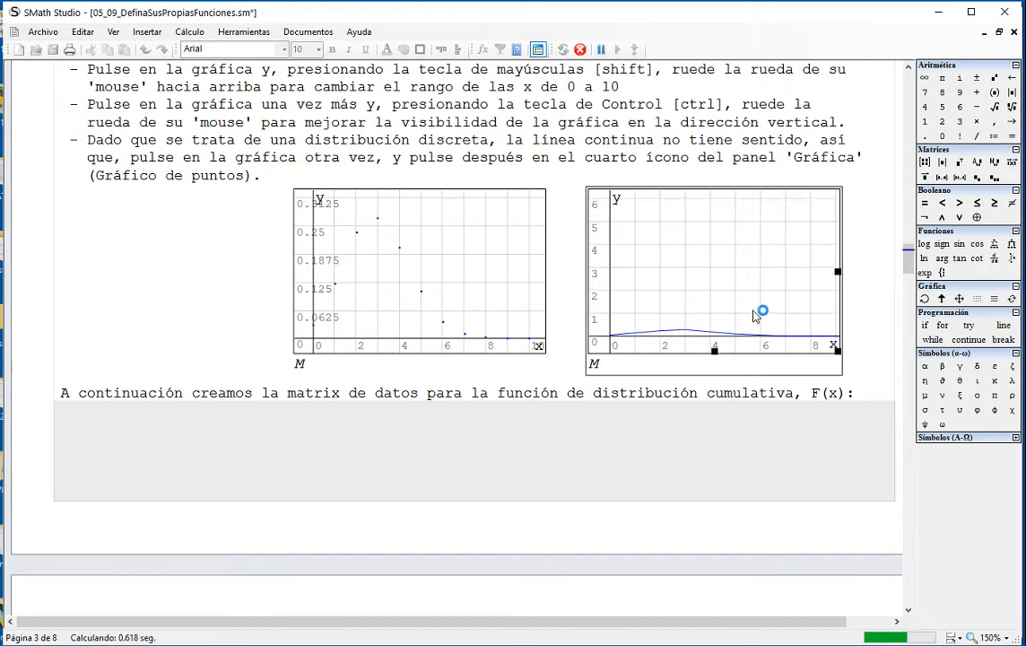
pyautogui.keyDown('ctrl'); pyautogui.scroll(-1, 753, 314); pyautogui.keyUp('ctrl')
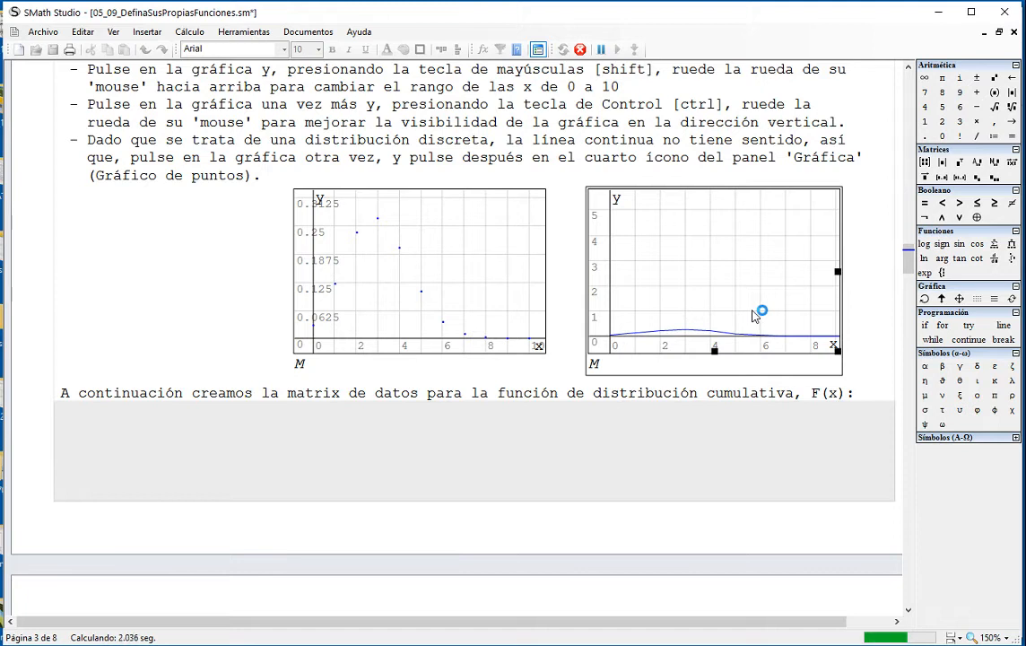
pyautogui.scroll(1, 755, 317)
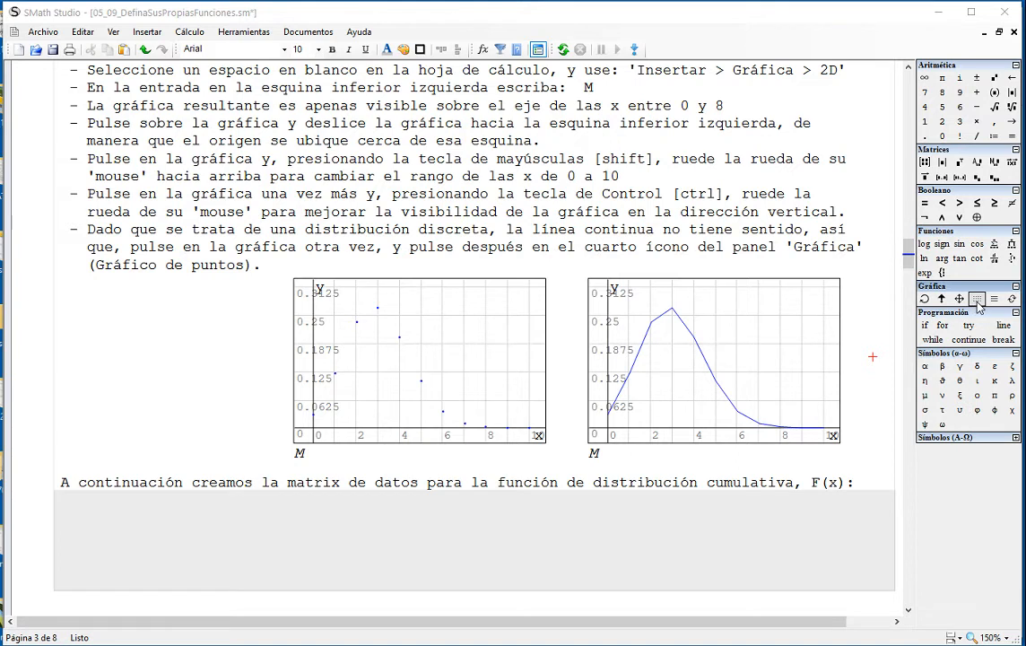
pyautogui.click(779, 395)
pyautogui.click(977, 299)
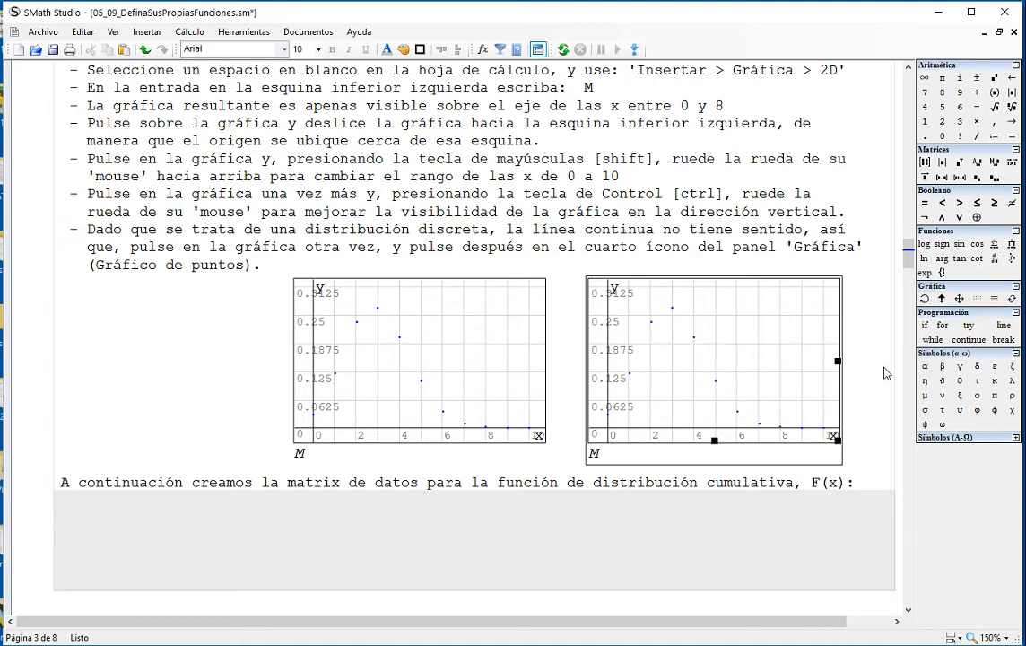
# Examine the cumulative distribution vector FF, the matrix MM, and the system of M and MM behind the combined plot
pyautogui.scroll(-3, 884, 373)
pyautogui.scroll(-6, 883, 374)
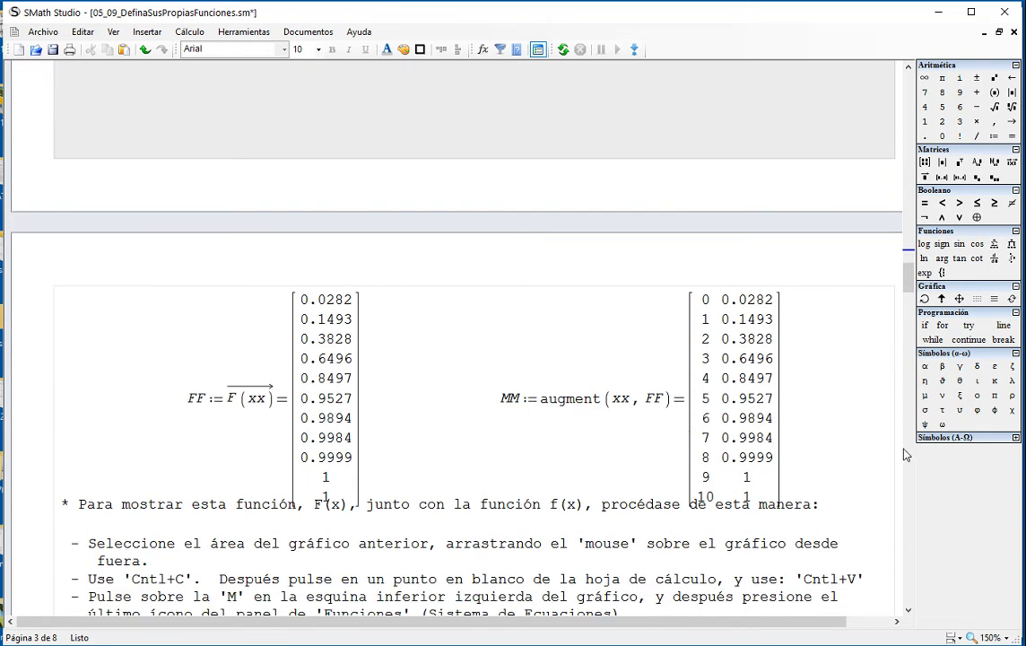
pyautogui.moveTo(823, 487); pyautogui.dragTo(804, 447)
pyautogui.scroll(-5, 805, 447)
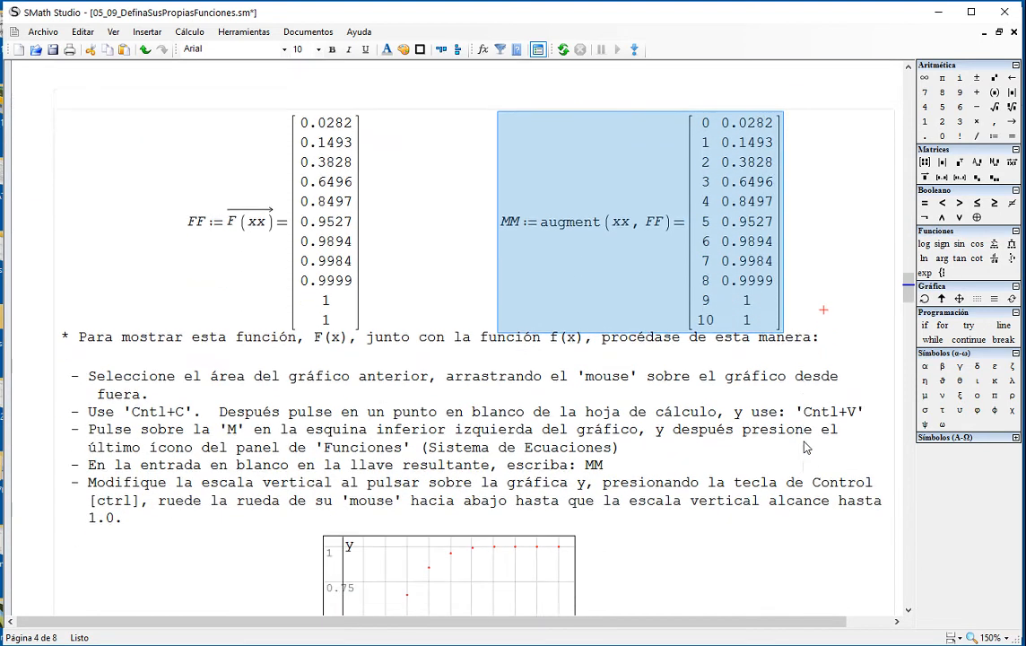
pyautogui.scroll(-1, 805, 447)
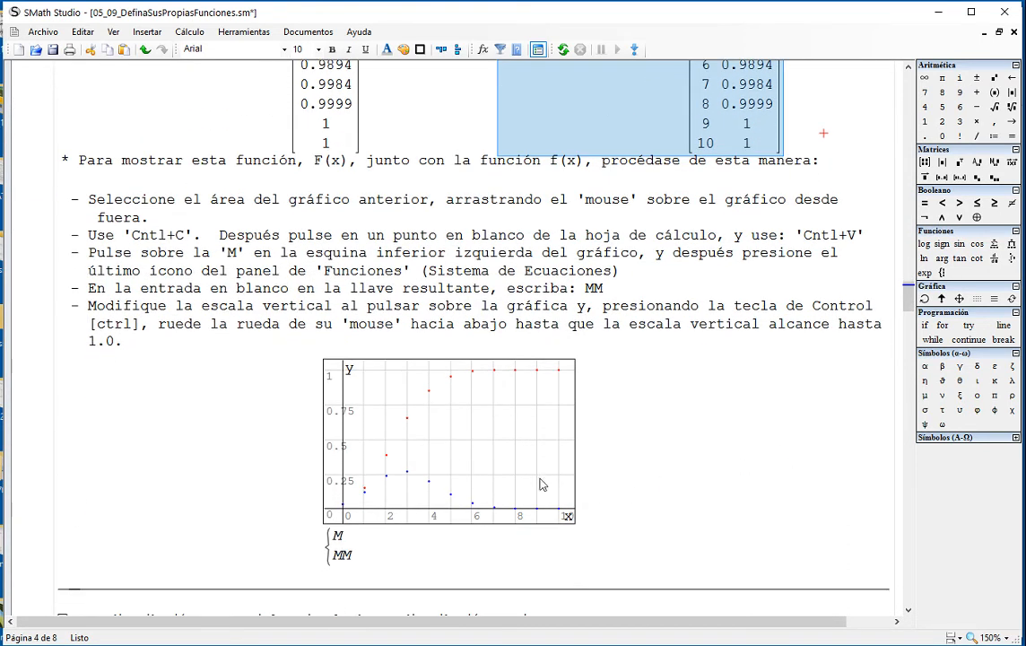
pyautogui.click(466, 422)
pyautogui.moveTo(349, 554); pyautogui.dragTo(335, 549)
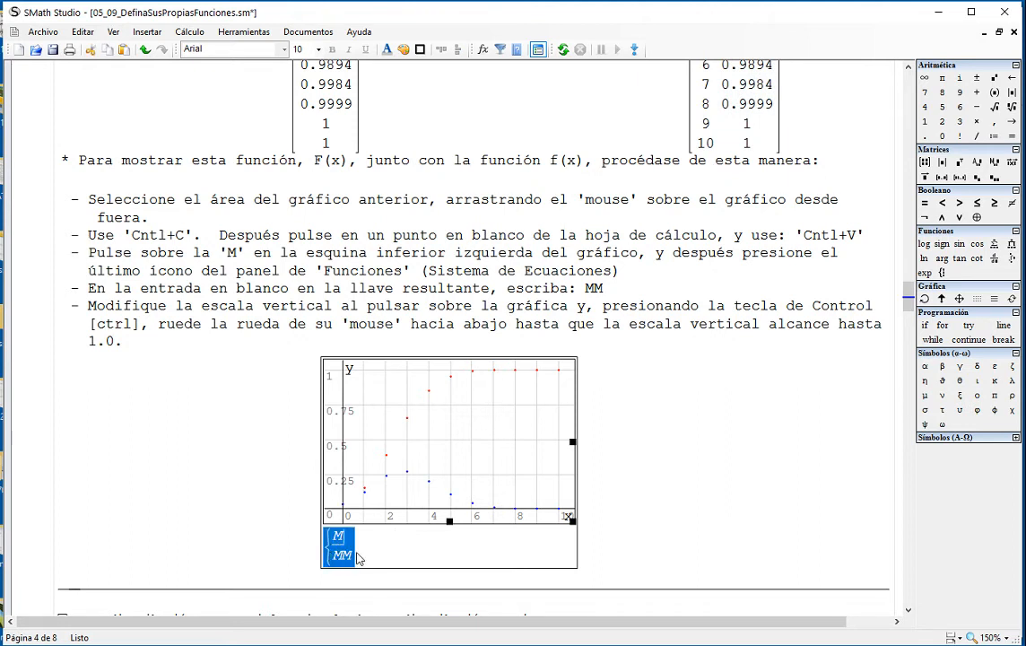
pyautogui.click(357, 558)
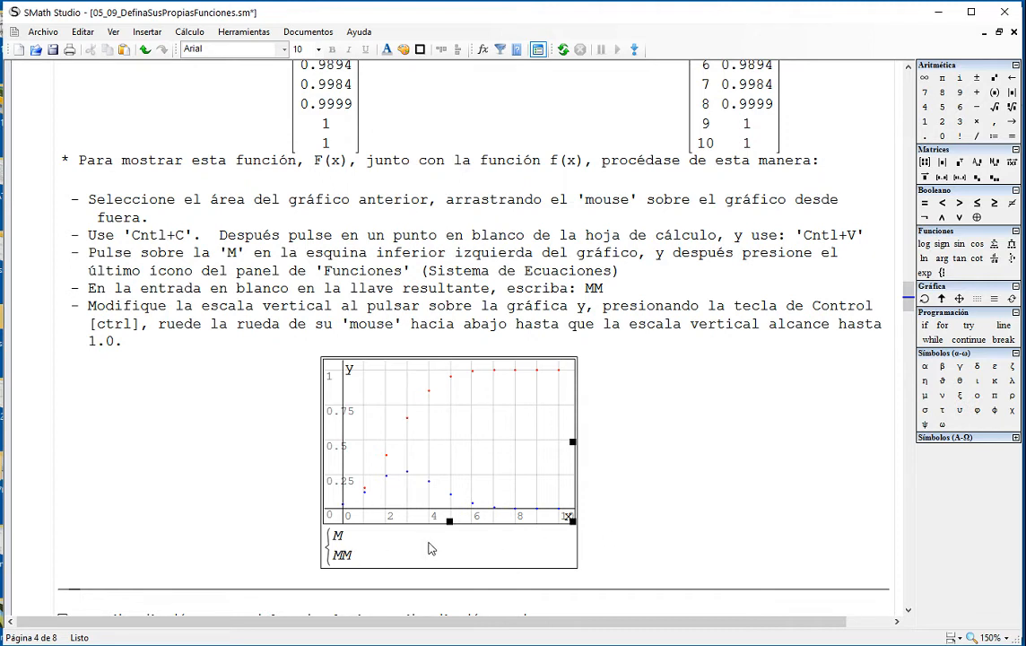
pyautogui.moveTo(327, 541); pyautogui.dragTo(340, 549)
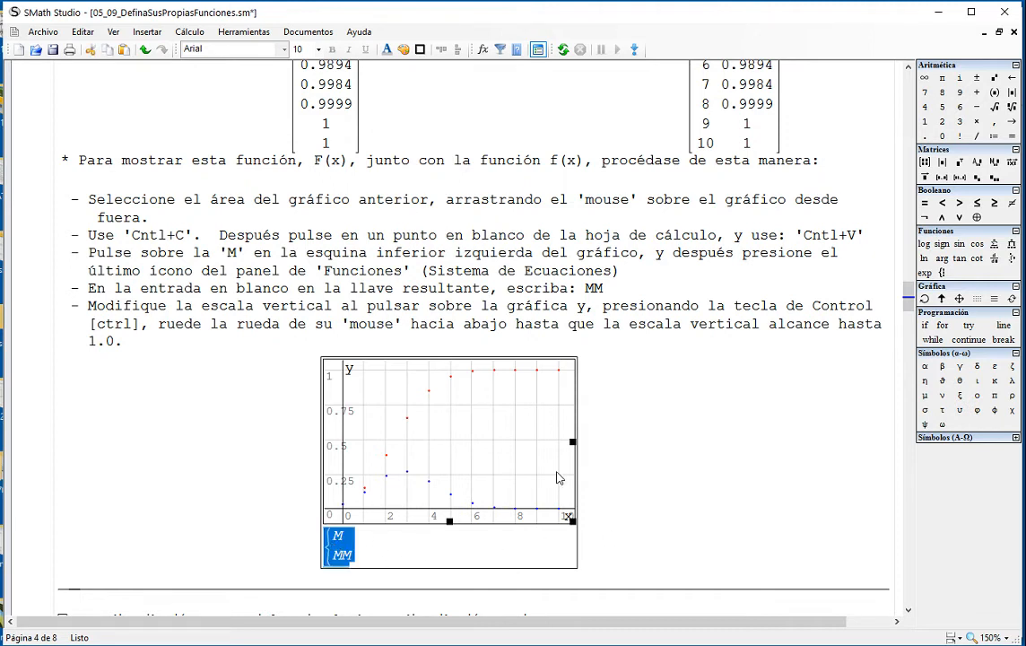
# Move the combined plot of M and MM to the left and insert a blank 2D plot in the space beside it
pyautogui.click(636, 524)
pyautogui.moveTo(607, 446); pyautogui.dragTo(378, 458)
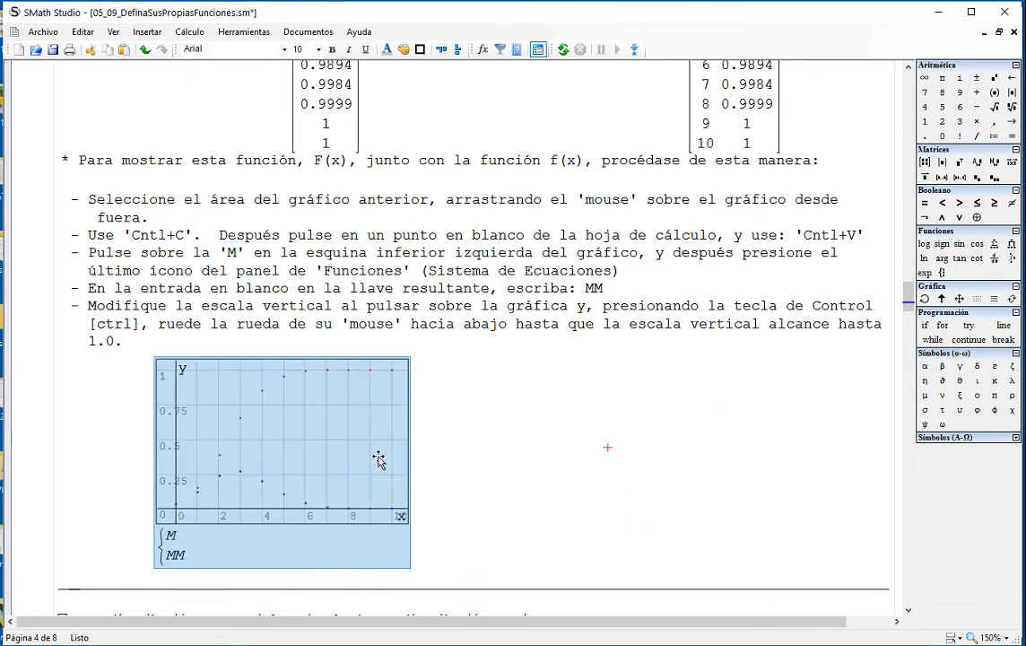
pyautogui.click(499, 349)
pyautogui.click(147, 32)
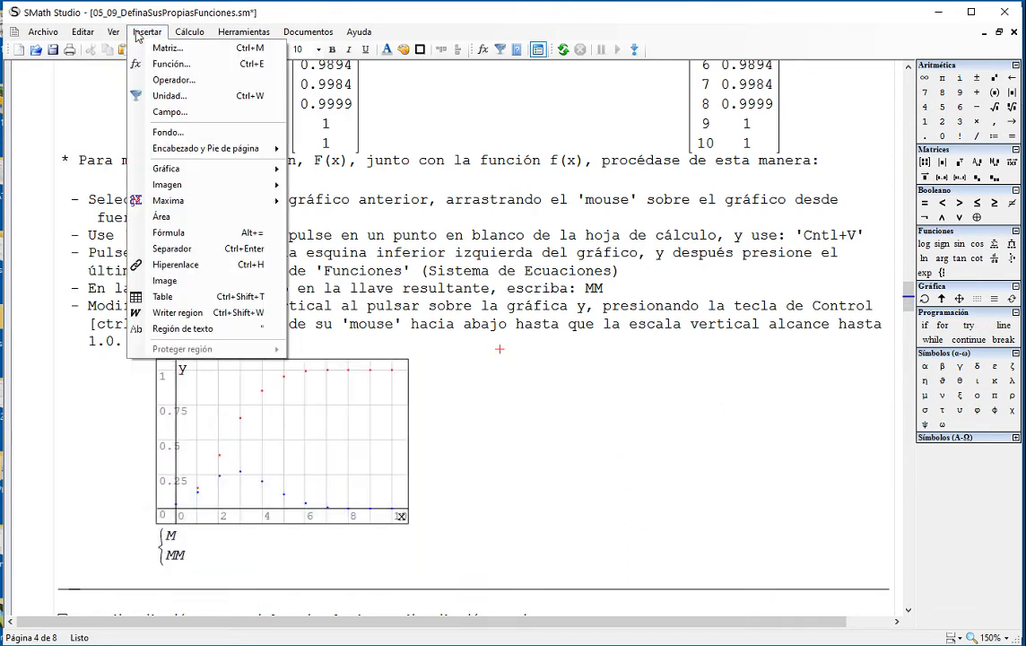
pyautogui.moveTo(165, 170)
pyautogui.click(313, 186)
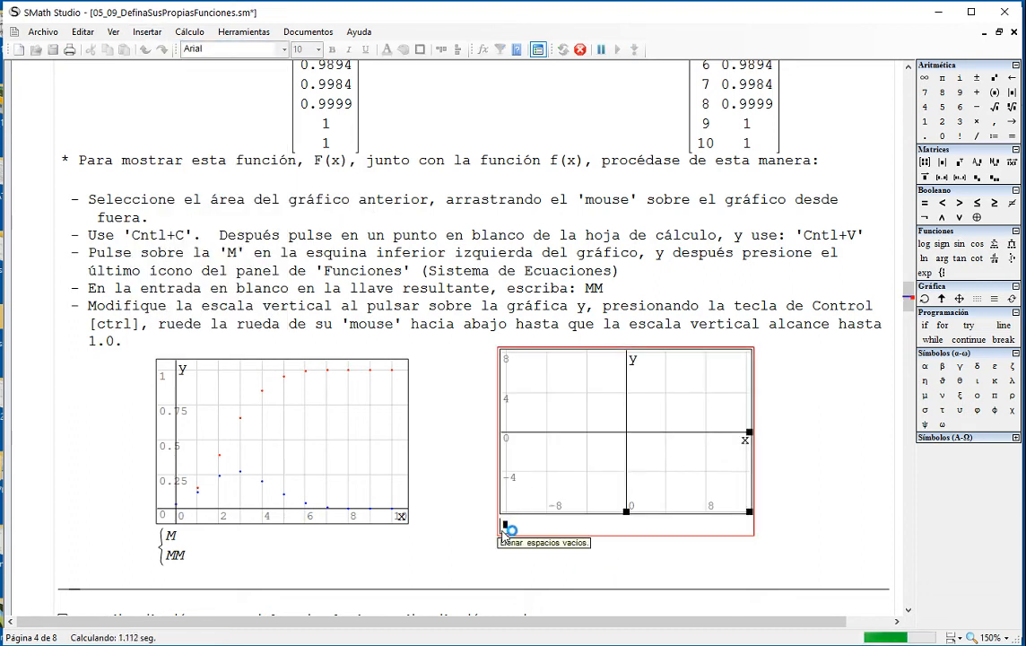
# Enter a two-row system containing M and MM as the functions of the blank 2D plot
pyautogui.click(943, 273)
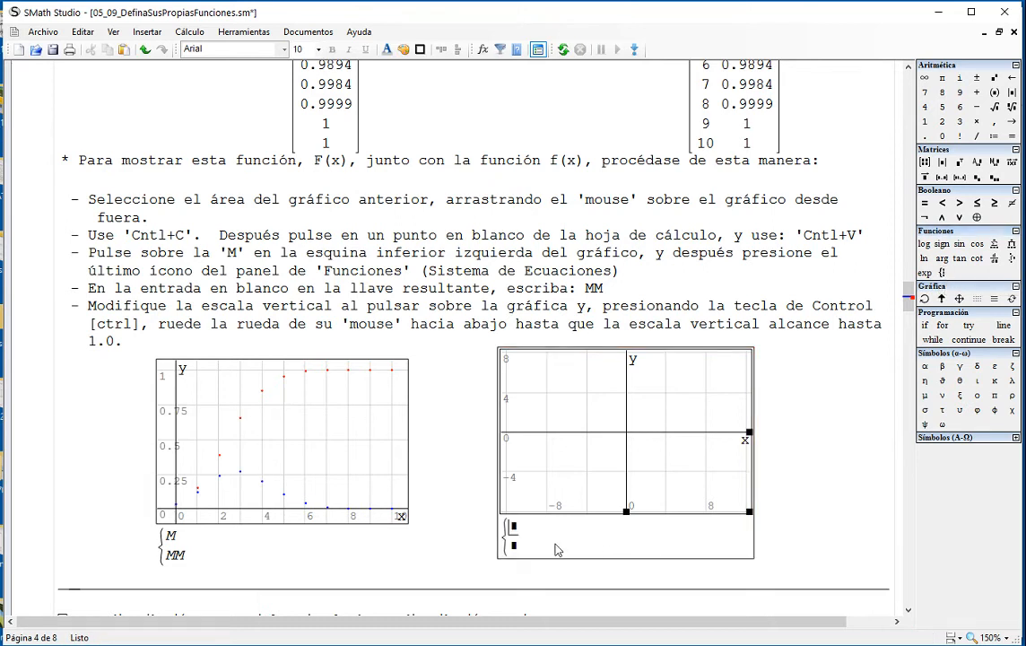
pyautogui.write('M')
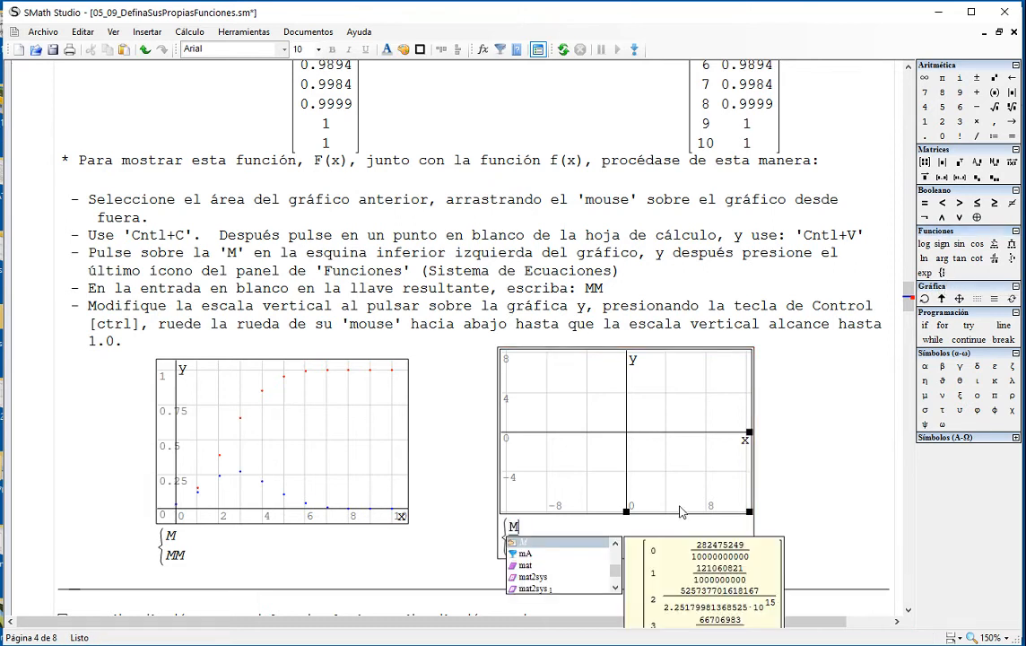
pyautogui.click(792, 502)
pyautogui.click(516, 550)
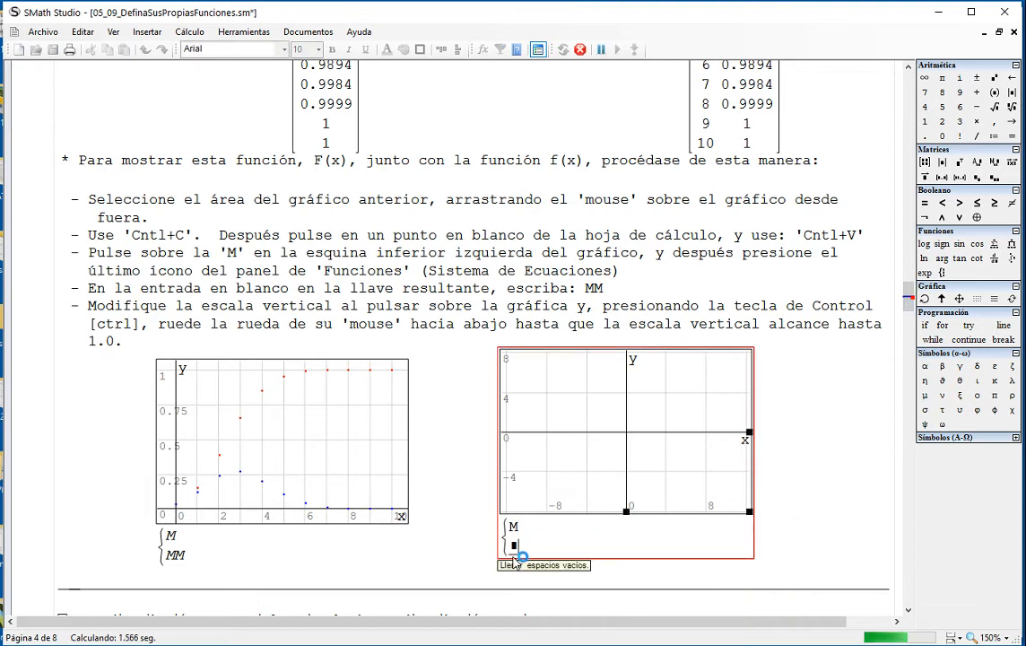
pyautogui.write('M')
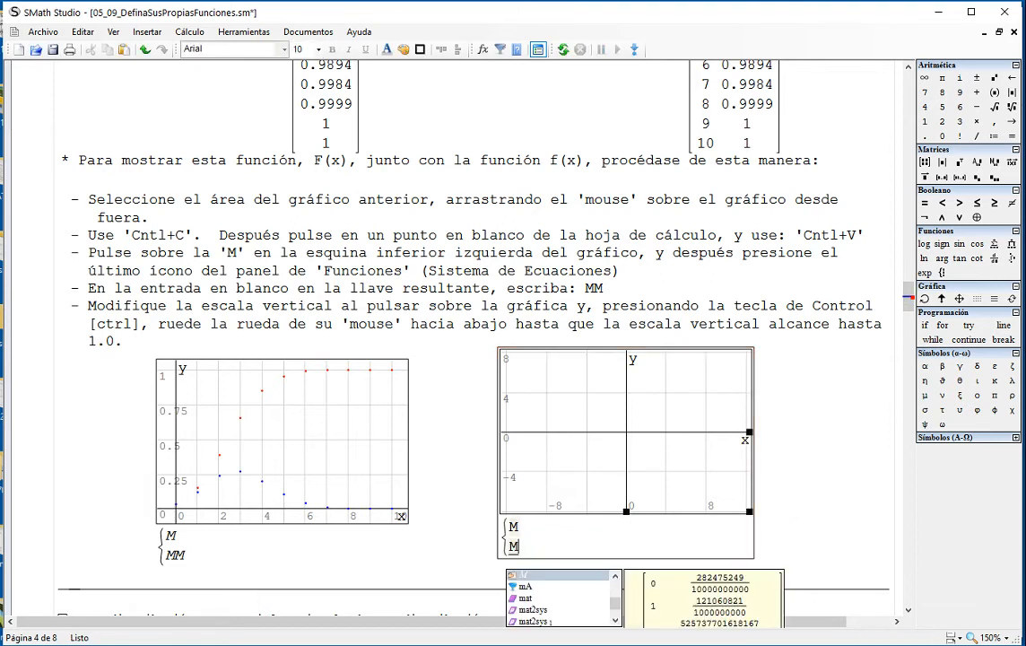
pyautogui.write('M')
pyautogui.click(814, 496)
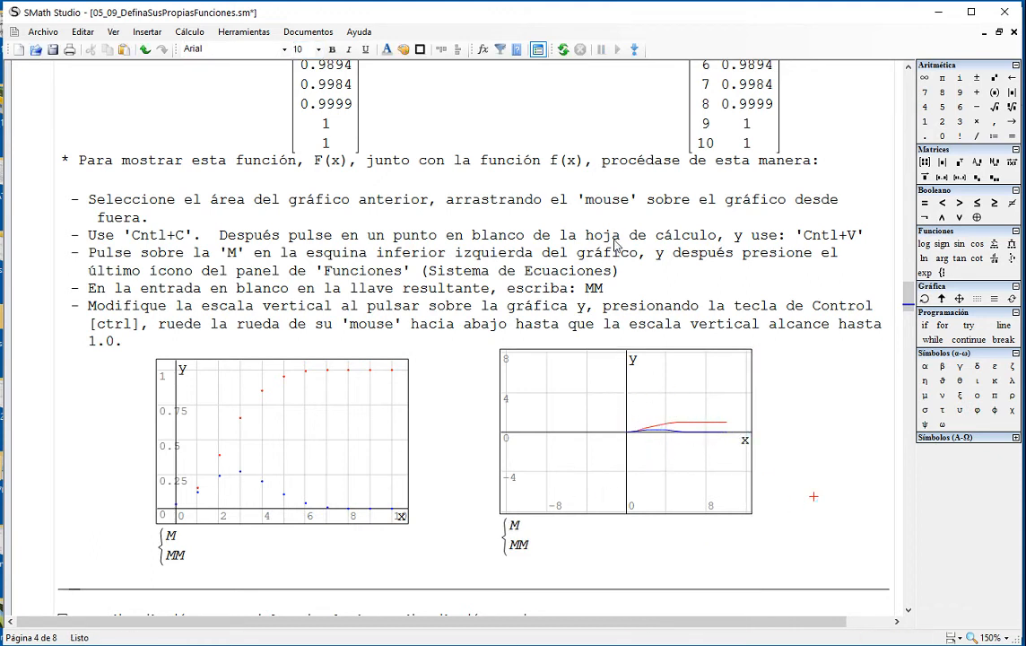
# Display M and MM as points instead of lines in the new 2D plot
pyautogui.click(665, 373)
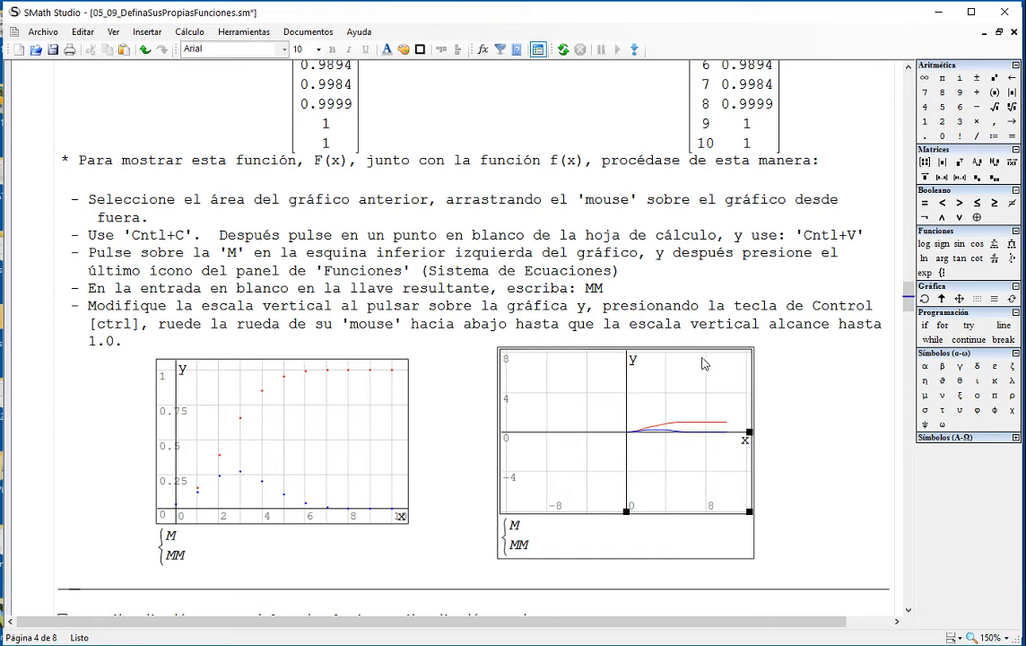
pyautogui.click(978, 299)
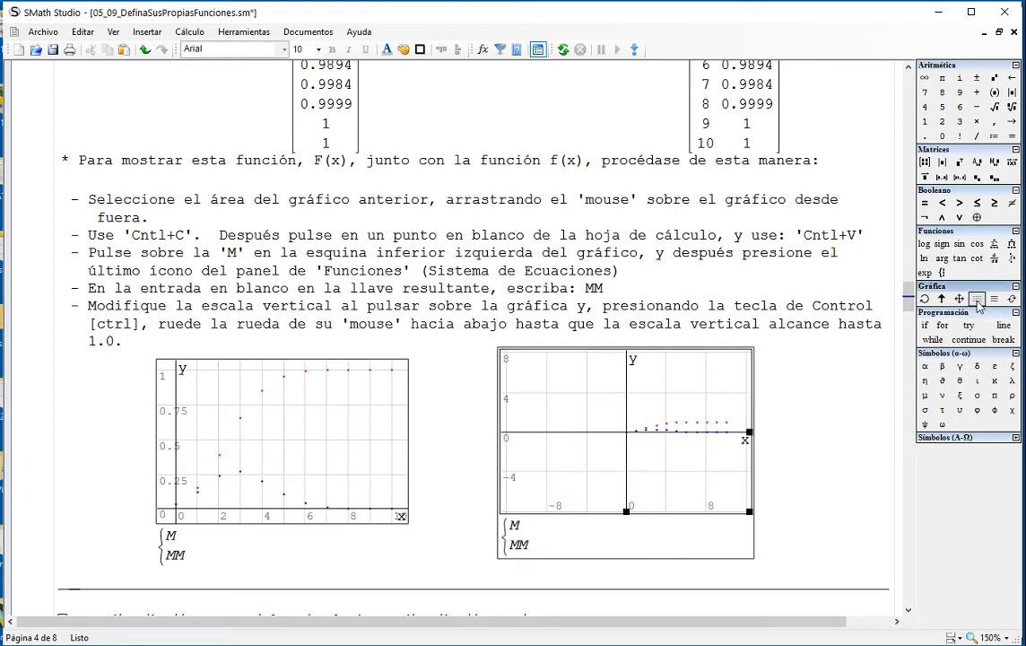
pyautogui.click(386, 455)
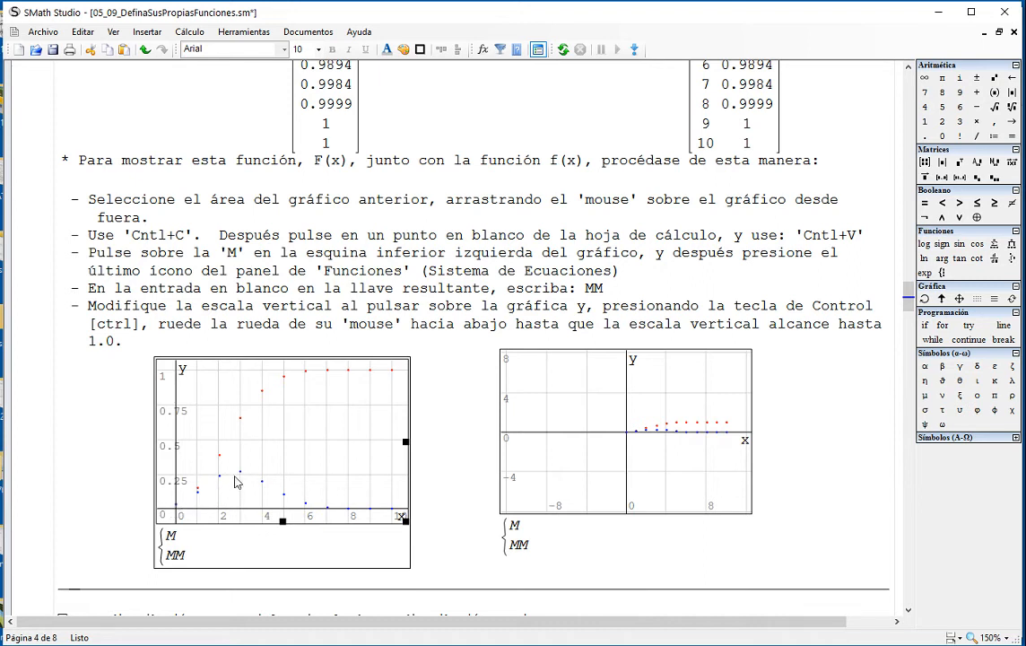
pyautogui.click(452, 517)
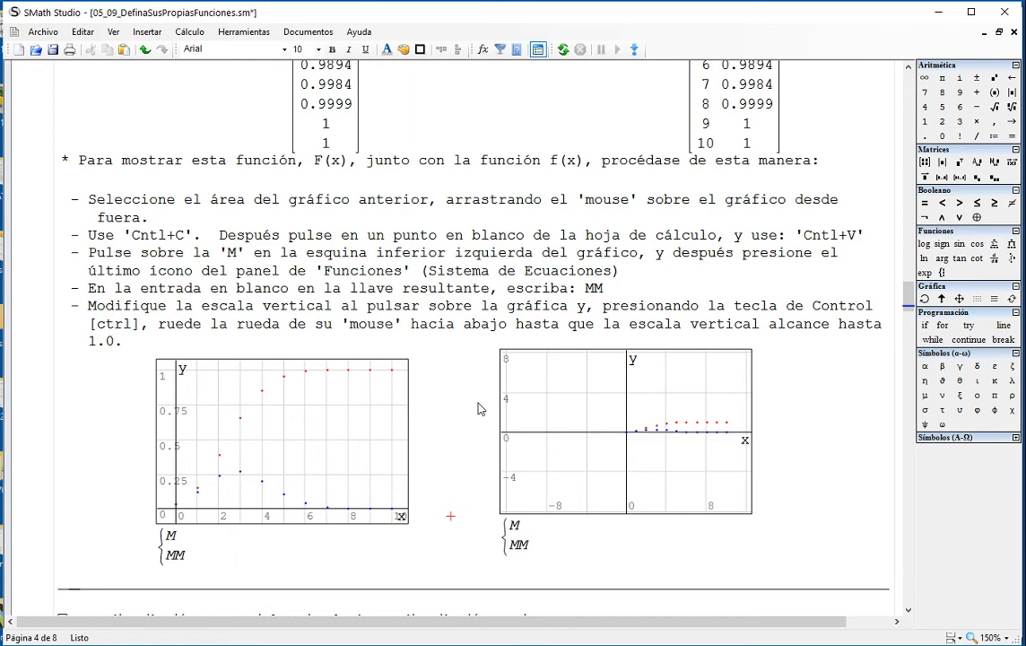
# Examine the exponential distribution example, including the clearing of λ and the definition of the density function f(x)
pyautogui.scroll(-10, 479, 409)
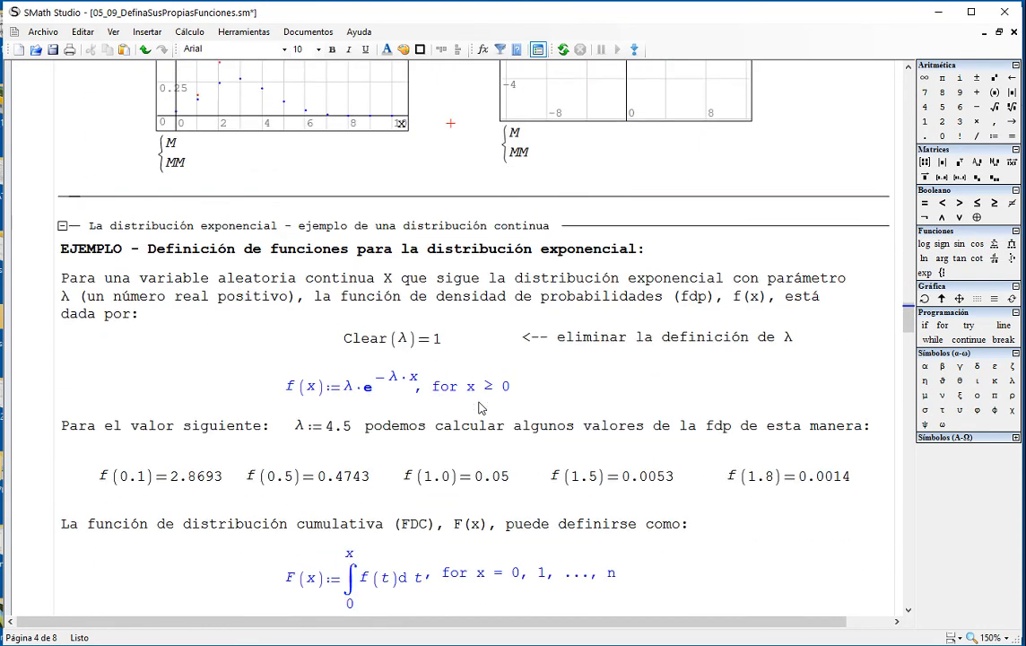
pyautogui.moveTo(470, 349); pyautogui.dragTo(423, 345)
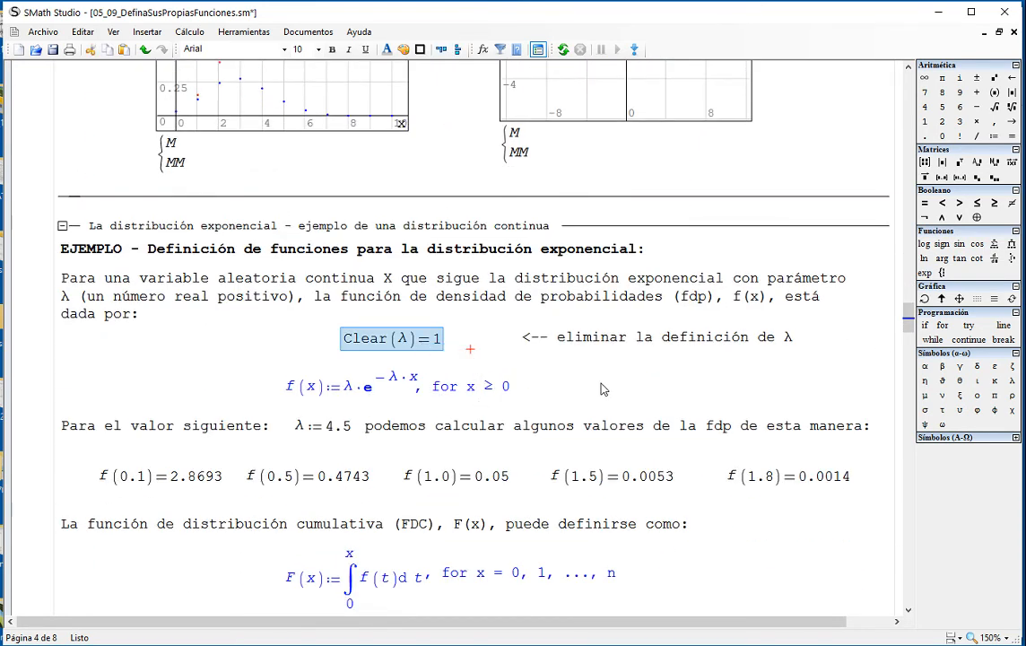
pyautogui.click(598, 378)
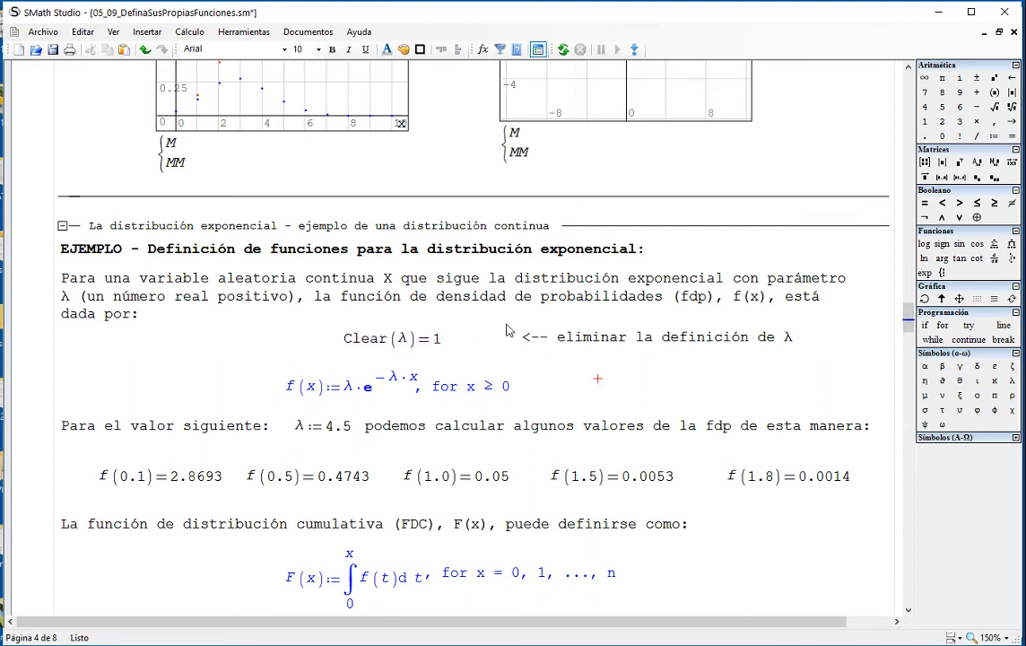
pyautogui.moveTo(341, 306); pyautogui.dragTo(768, 301)
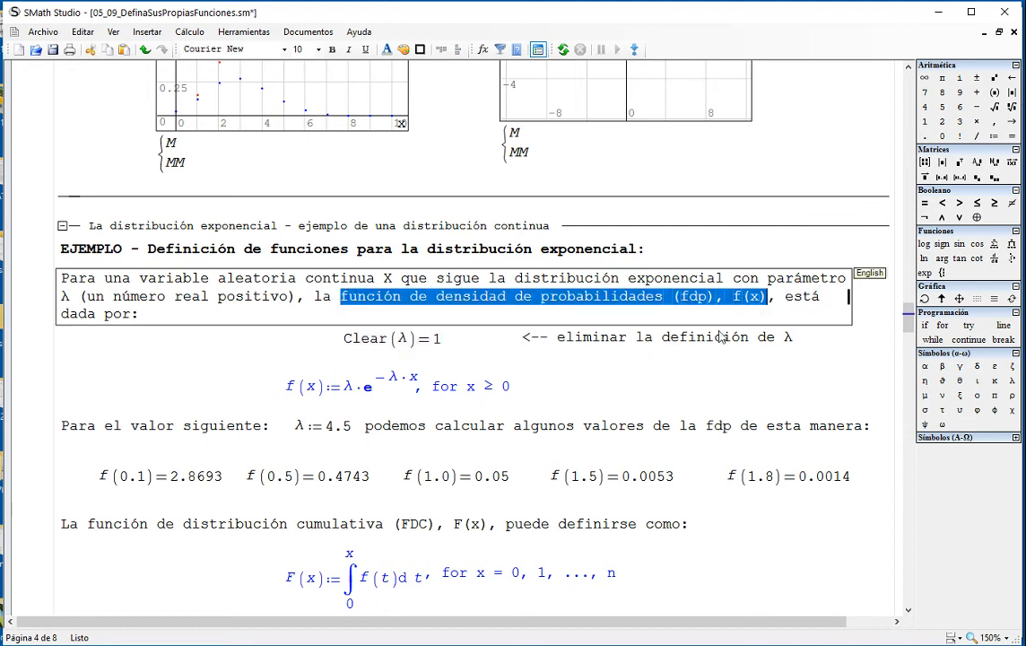
pyautogui.click(456, 354)
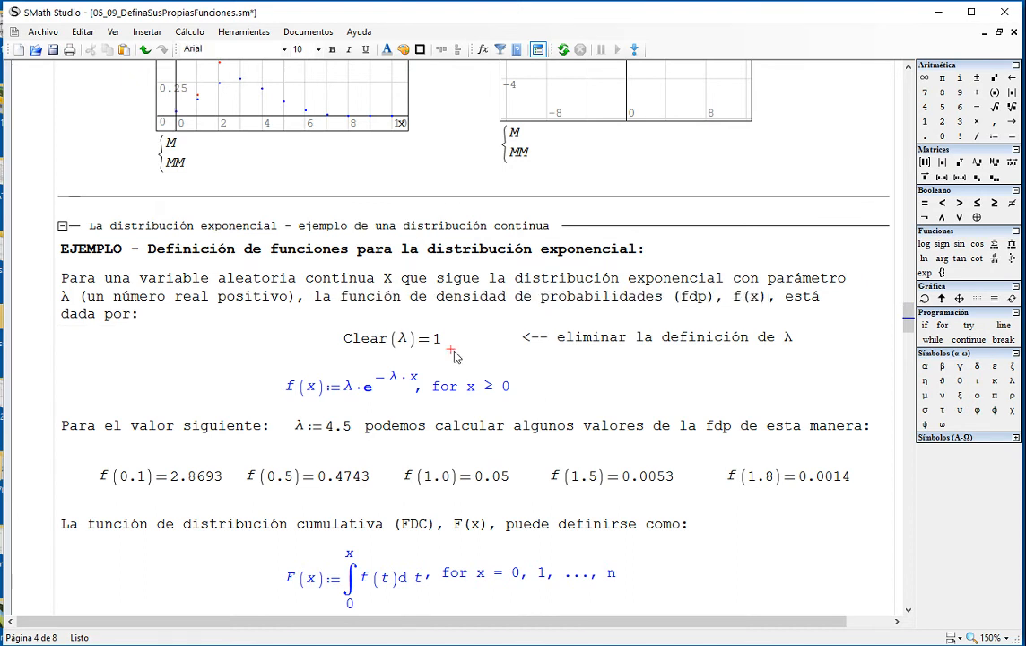
pyautogui.moveTo(455, 356); pyautogui.dragTo(314, 301)
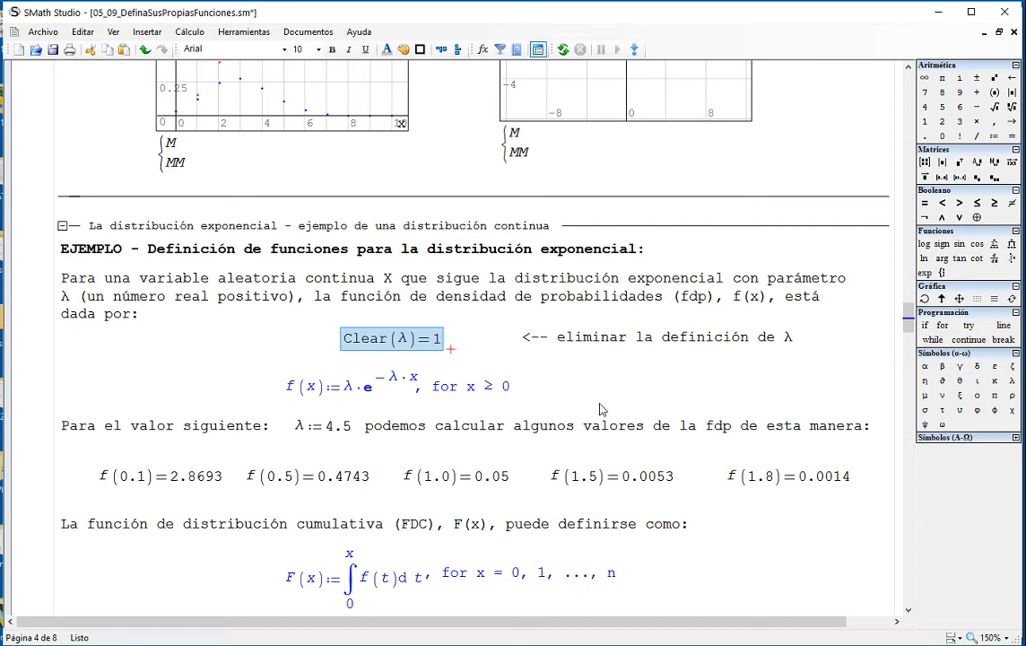
pyautogui.click(597, 398)
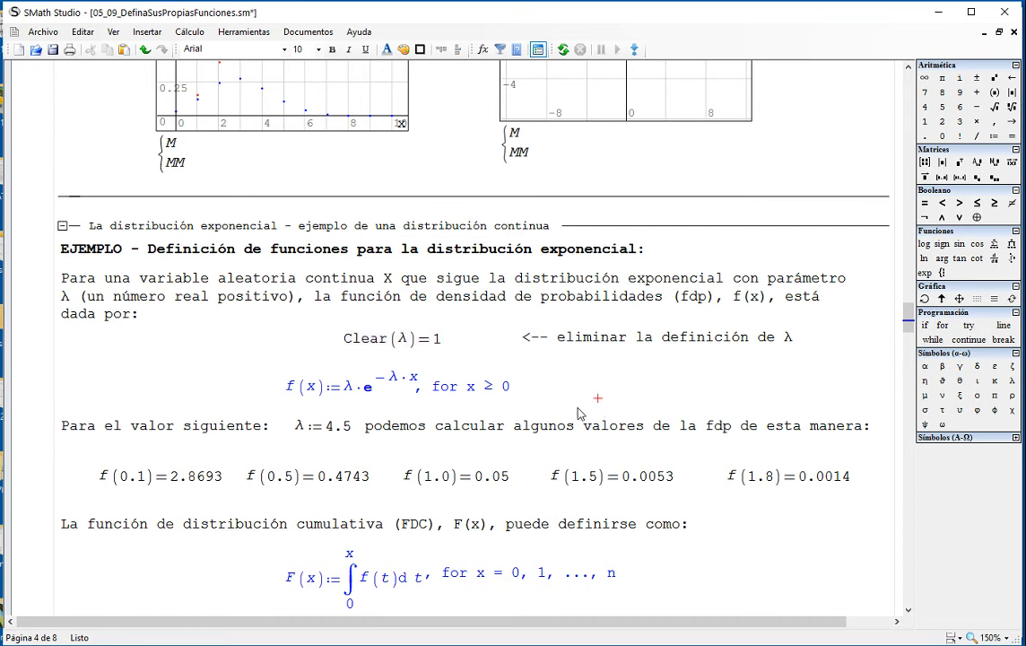
pyautogui.moveTo(392, 400); pyautogui.dragTo(388, 395)
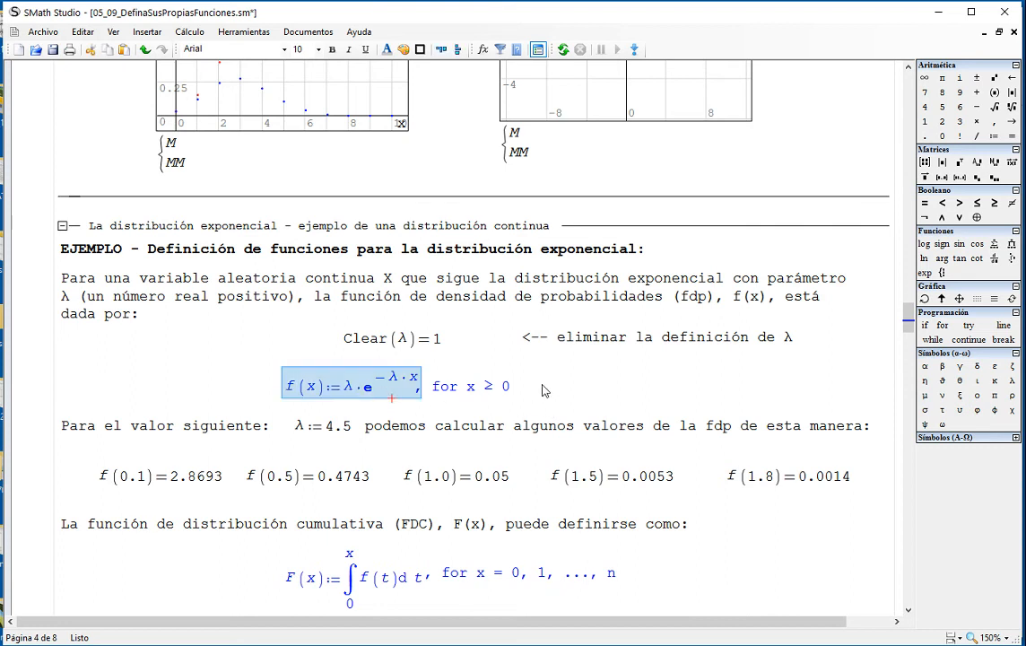
# Shift the ", for x ≥ 0" note slightly to the right, away from the exponent in the f(x) definition
pyautogui.click(431, 398)
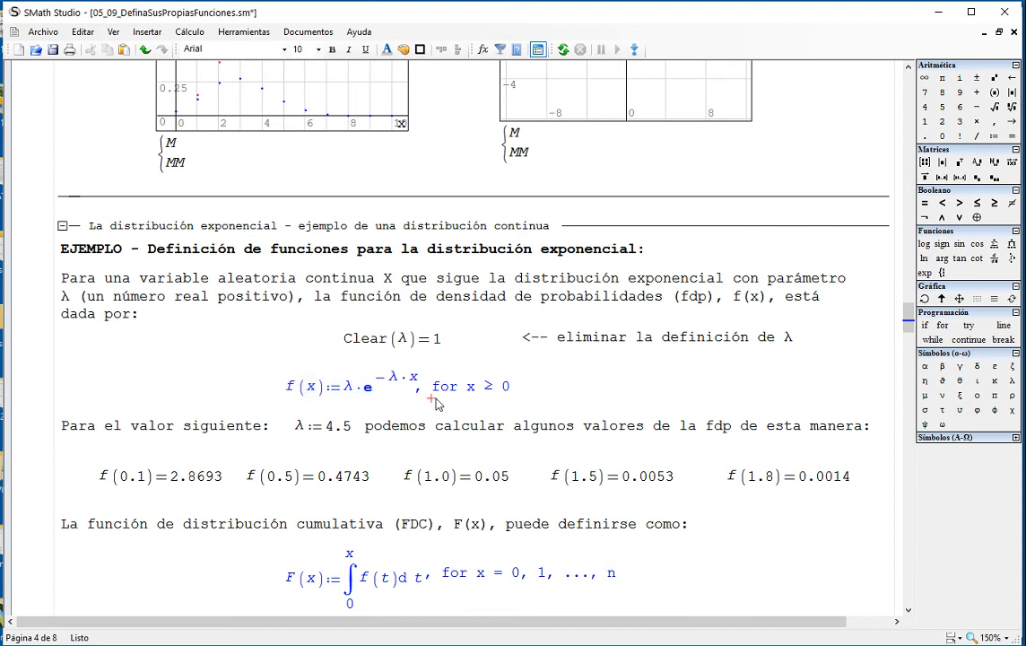
pyautogui.click(461, 400)
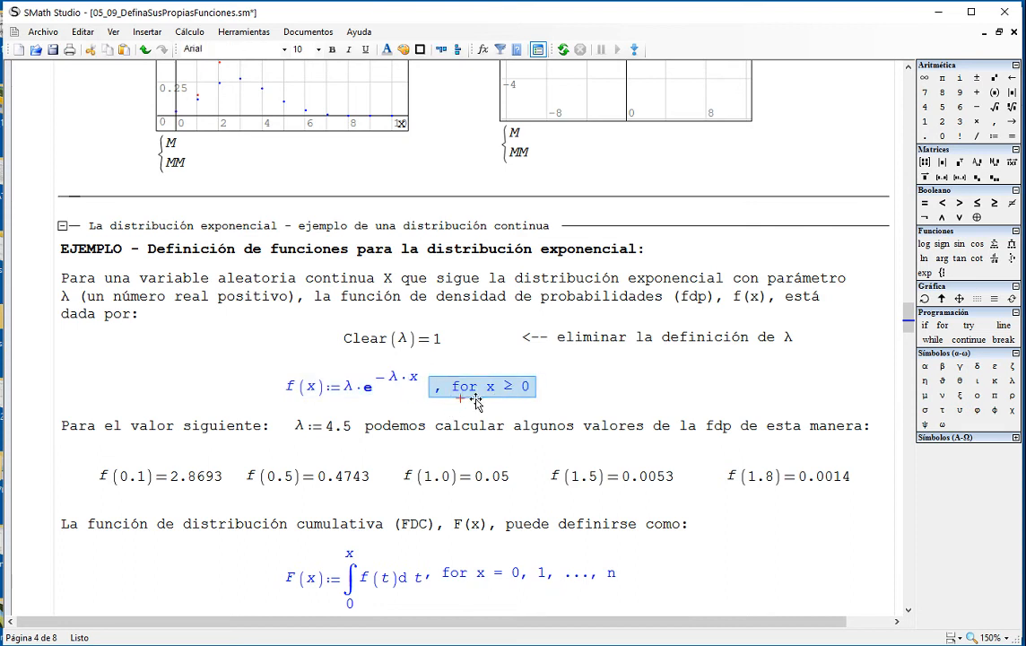
pyautogui.click(567, 401)
# Examine the λ assignment, the sample values of f, the integral definition of F(x), and the sample values of F
pyautogui.scroll(-2, 567, 401)
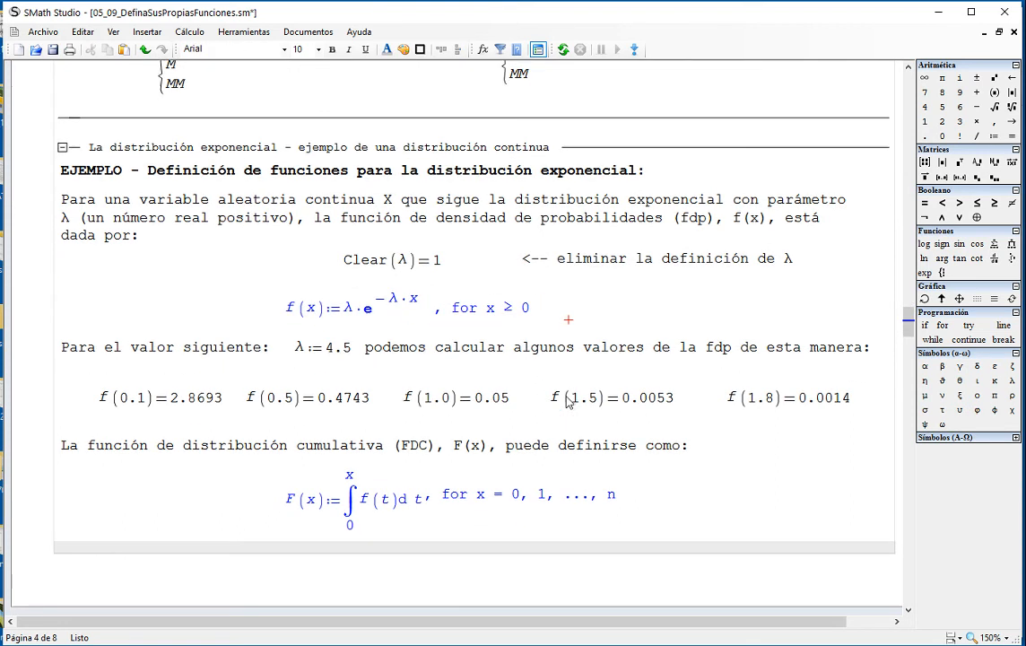
pyautogui.click(338, 355)
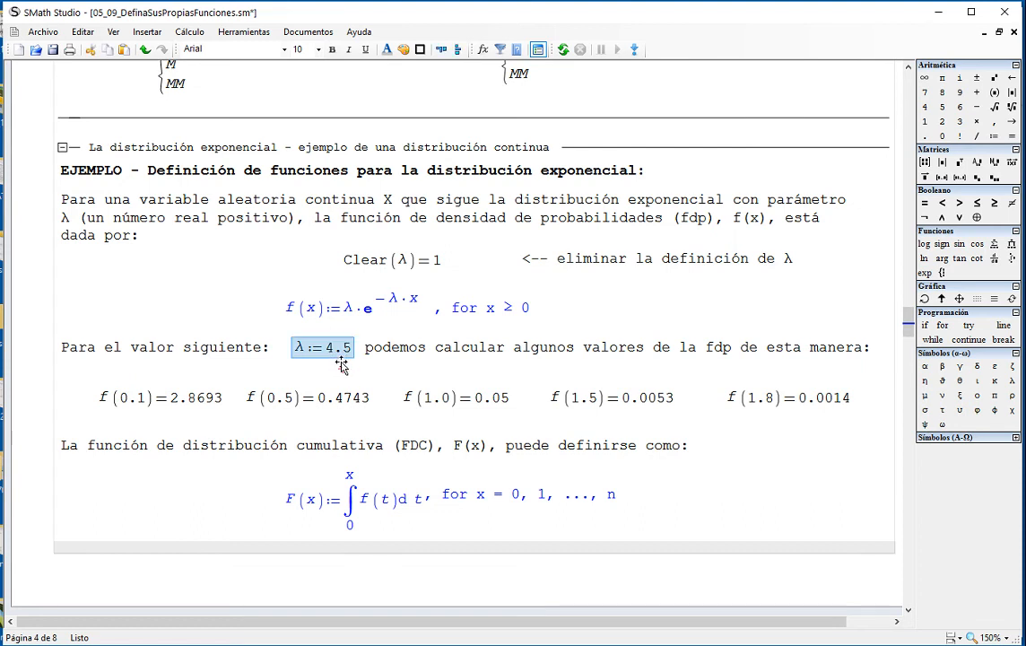
pyautogui.moveTo(126, 416); pyautogui.dragTo(850, 417)
pyautogui.scroll(-3, 807, 467)
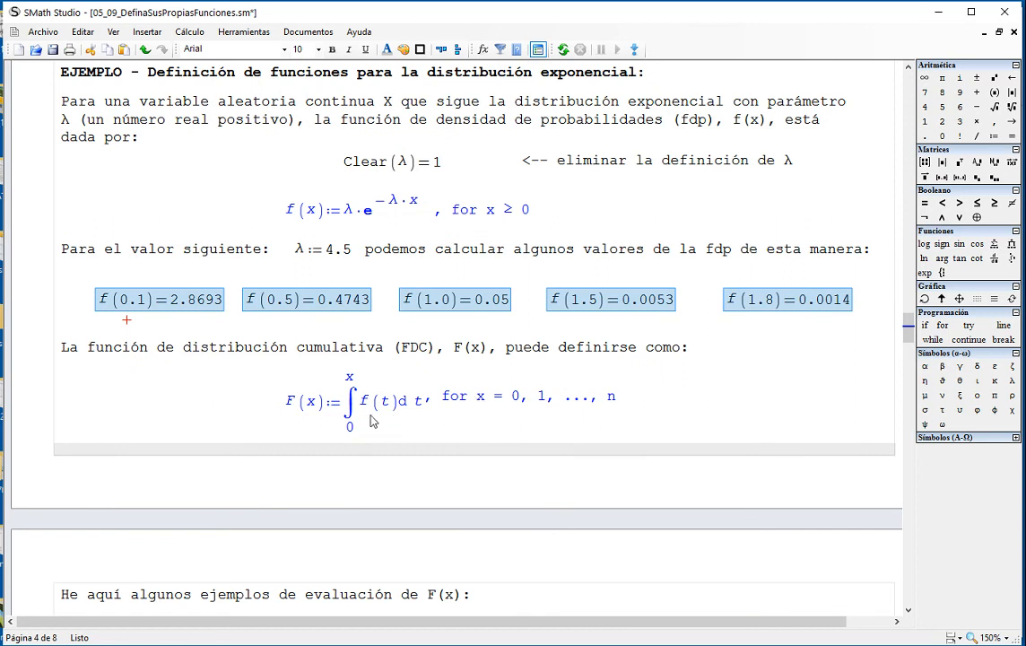
pyautogui.moveTo(627, 417); pyautogui.dragTo(388, 425)
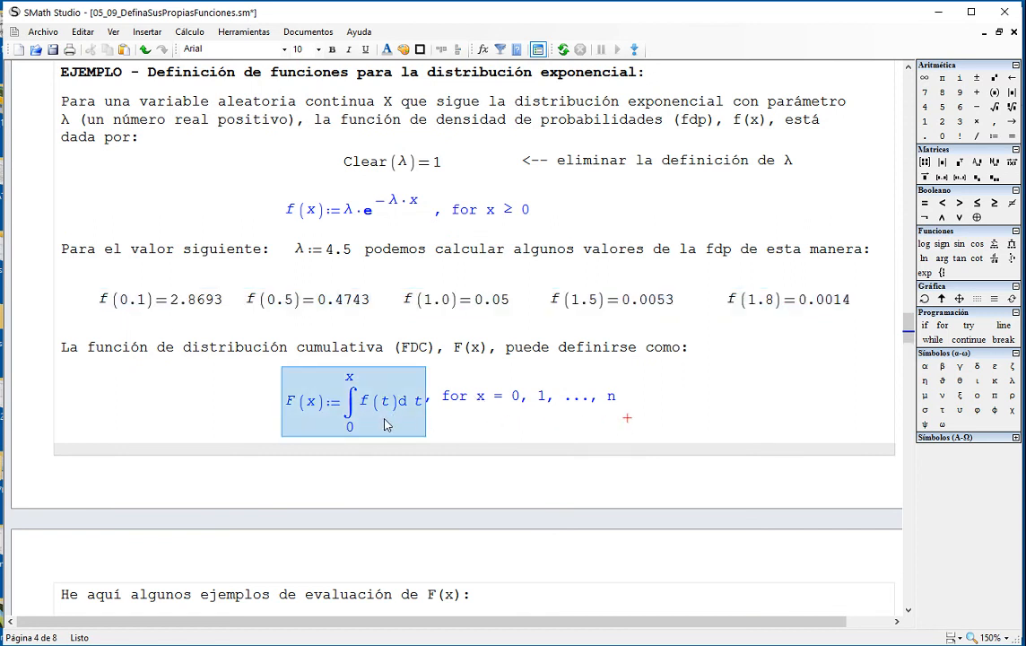
pyautogui.scroll(-3, 740, 409)
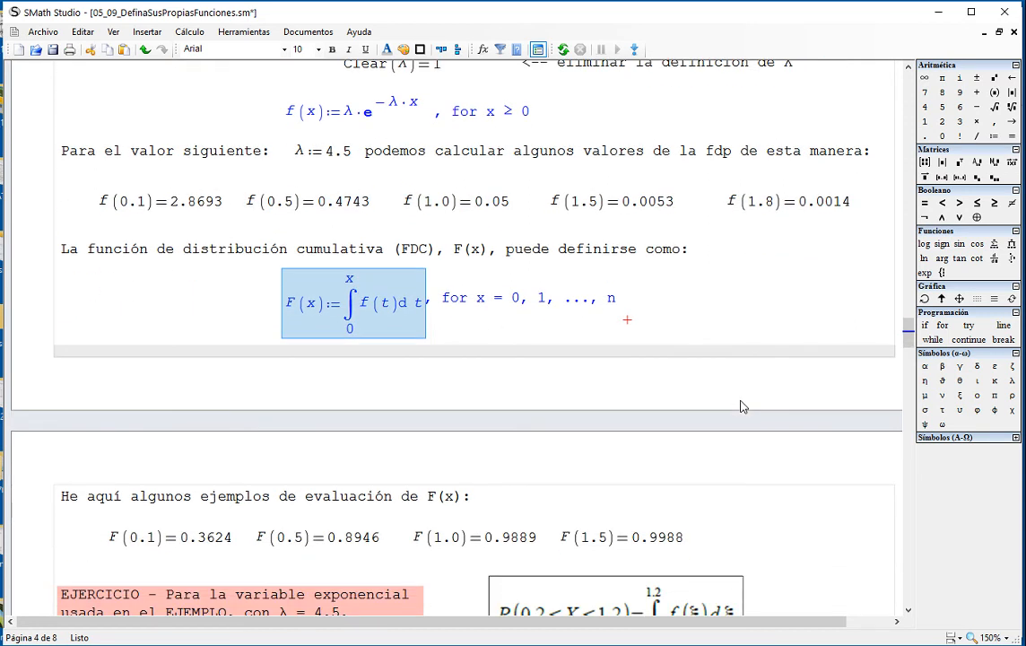
pyautogui.scroll(-3, 740, 407)
pyautogui.scroll(-2, 740, 406)
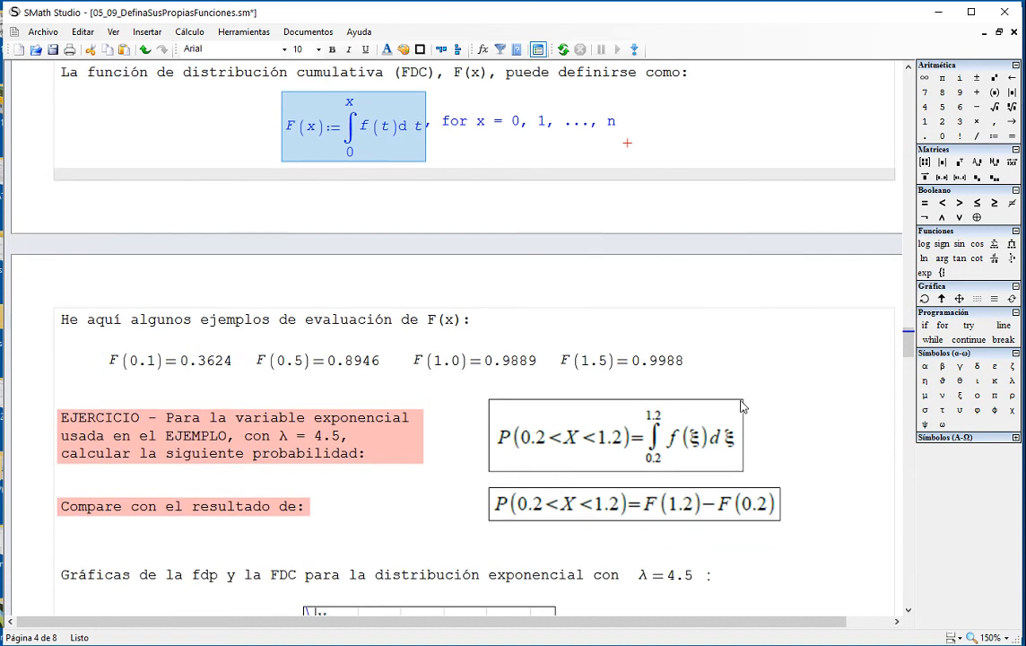
pyautogui.moveTo(706, 371); pyautogui.dragTo(165, 382)
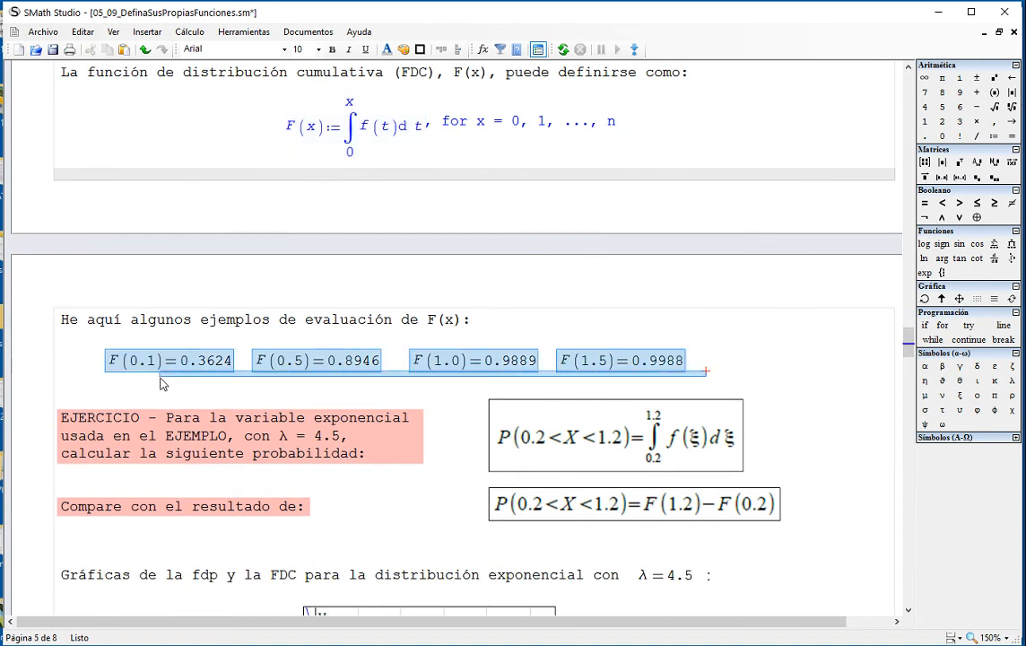
# Review the combined plot of f(x) and F(x) and the exercise's two formulas for P(0.2<X<1.2)
pyautogui.scroll(-5, 210, 390)
pyautogui.scroll(-2, 664, 430)
pyautogui.moveTo(608, 490); pyautogui.dragTo(533, 429)
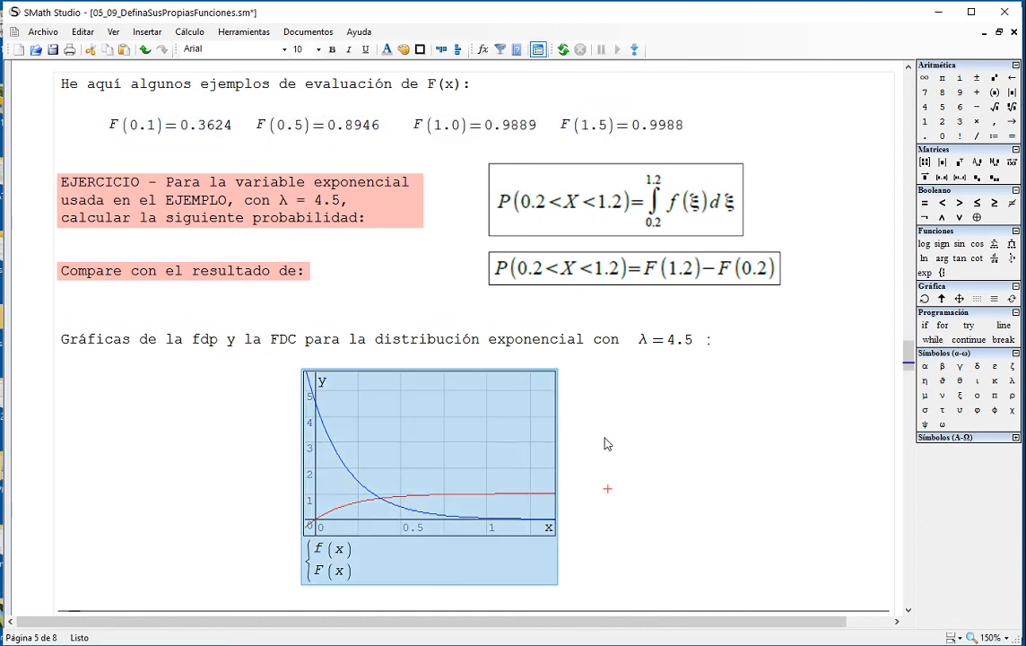
pyautogui.click(637, 401)
pyautogui.moveTo(786, 304); pyautogui.dragTo(688, 218)
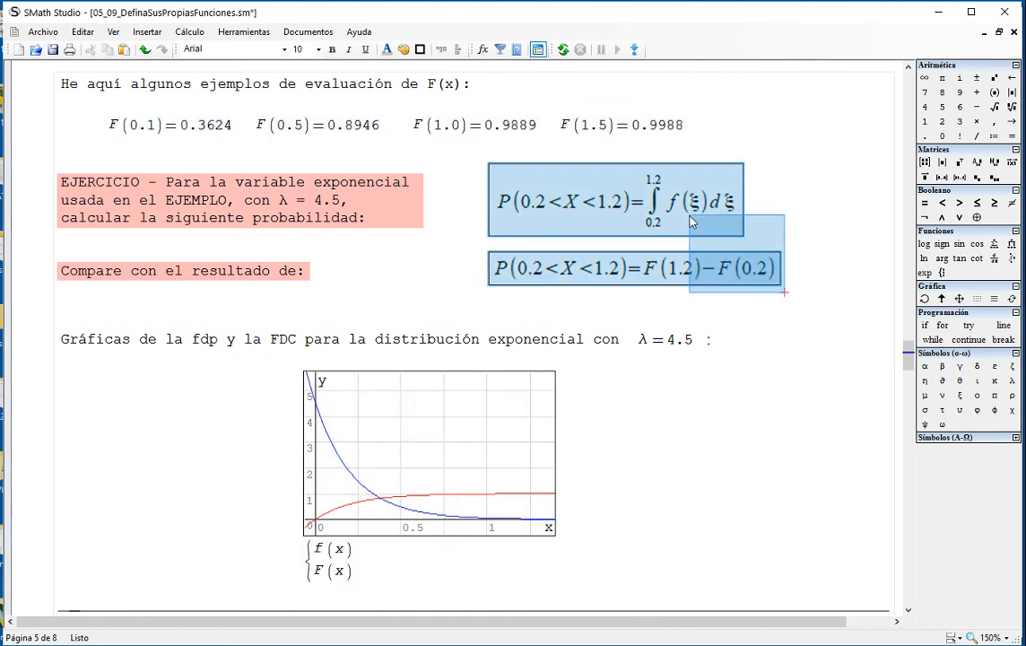
# Evaluate numerically the definite integral of f(ξ) over ξ from 0.2 to 1.2 in the blank area beside the plot
pyautogui.click(607, 400)
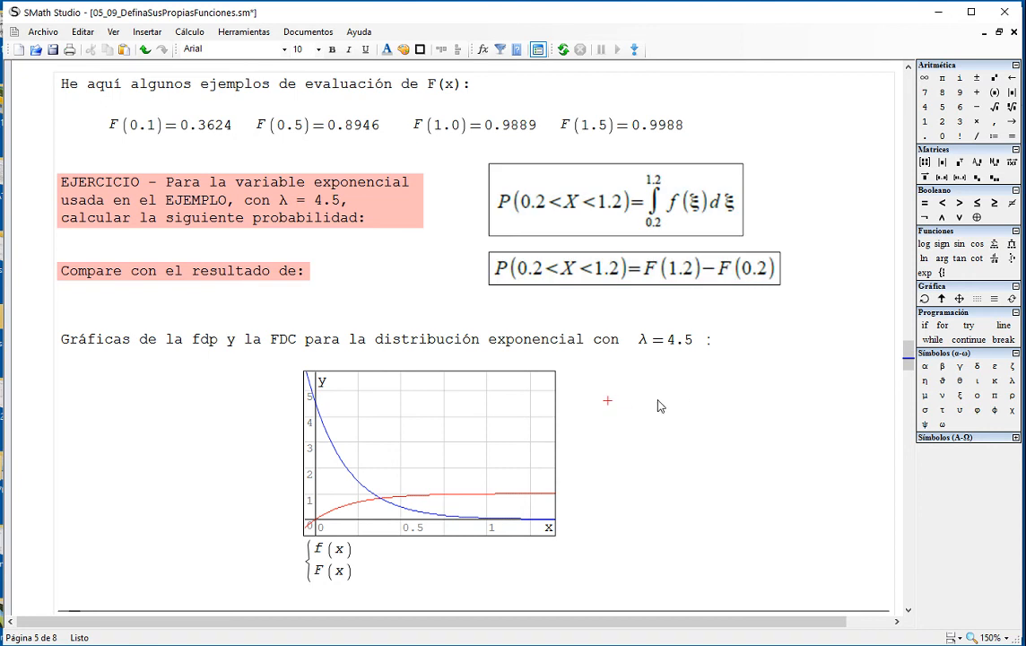
pyautogui.write('int(f')
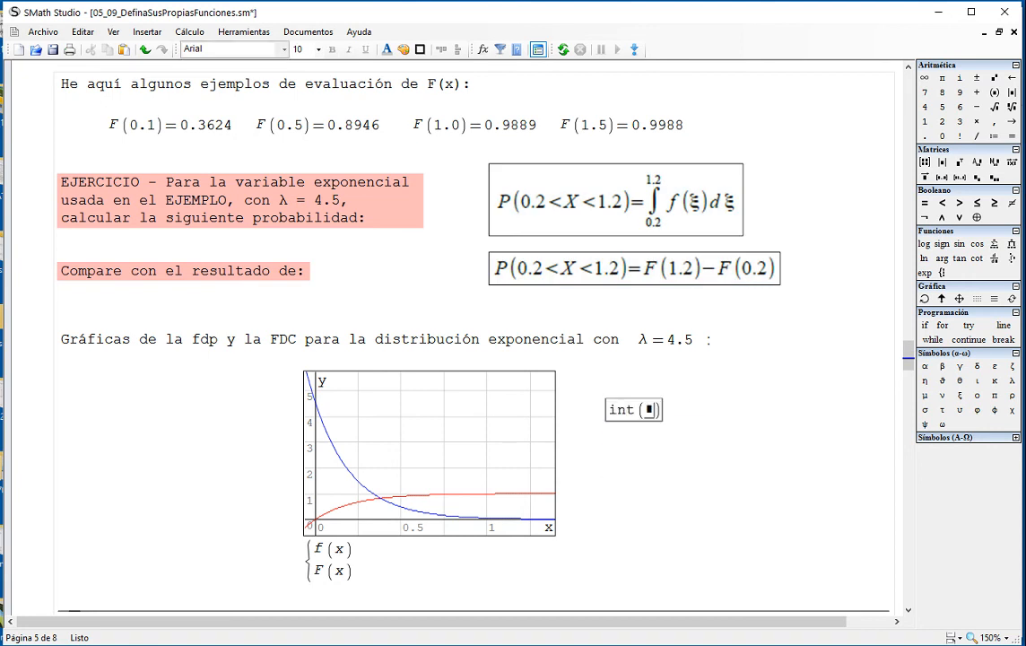
pyautogui.write('(x')
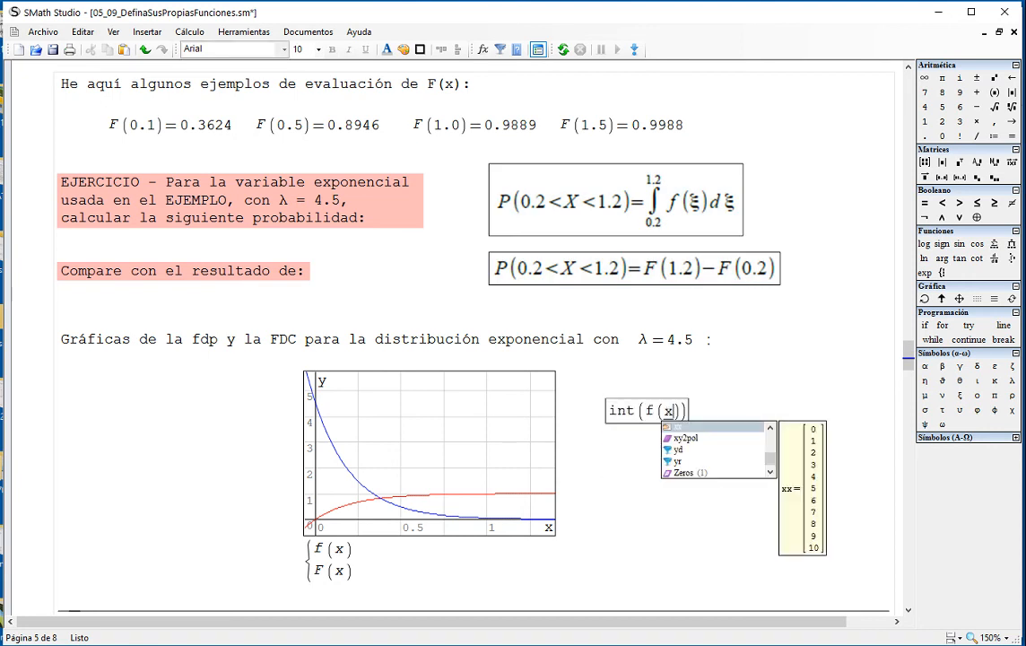
pyautogui.hotkey('ctrl', 'g')
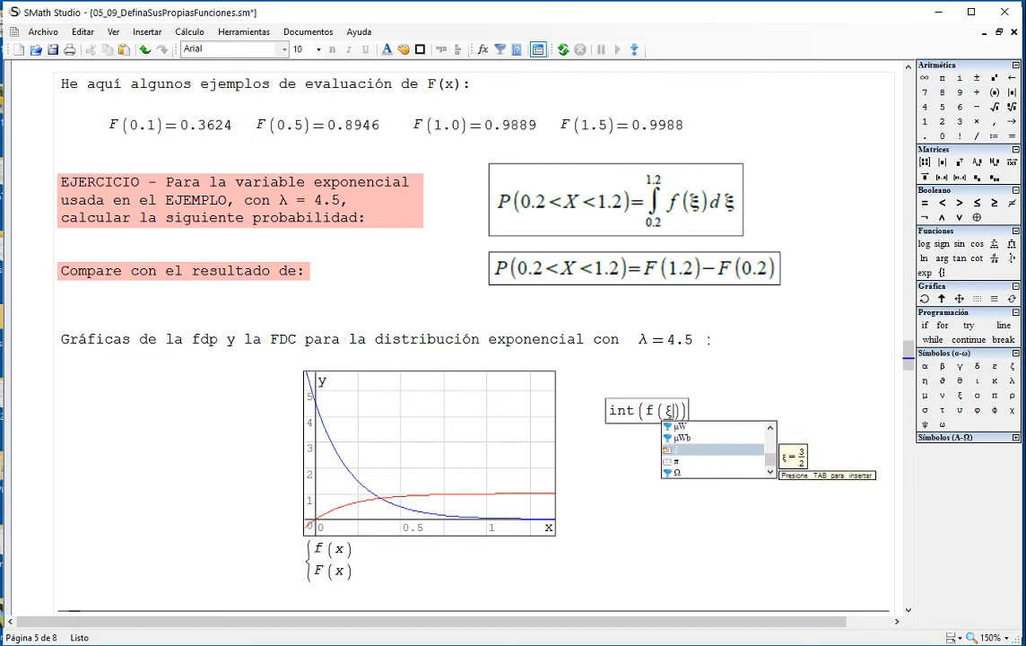
pyautogui.press('Right')
pyautogui.write(',')
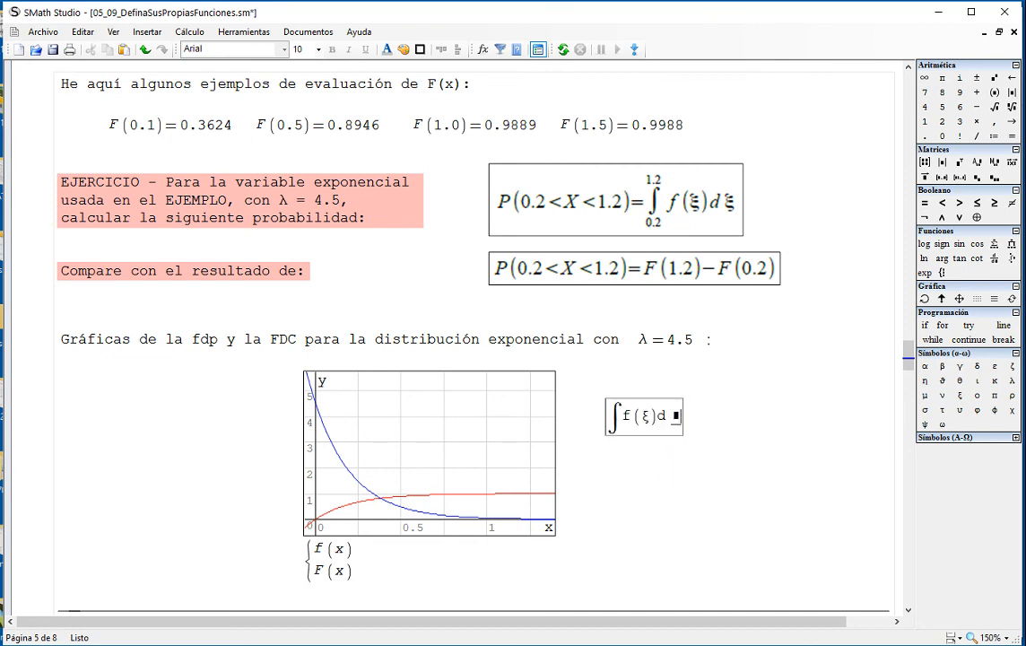
pyautogui.write('x')
pyautogui.hotkey('ctrl', 'g')
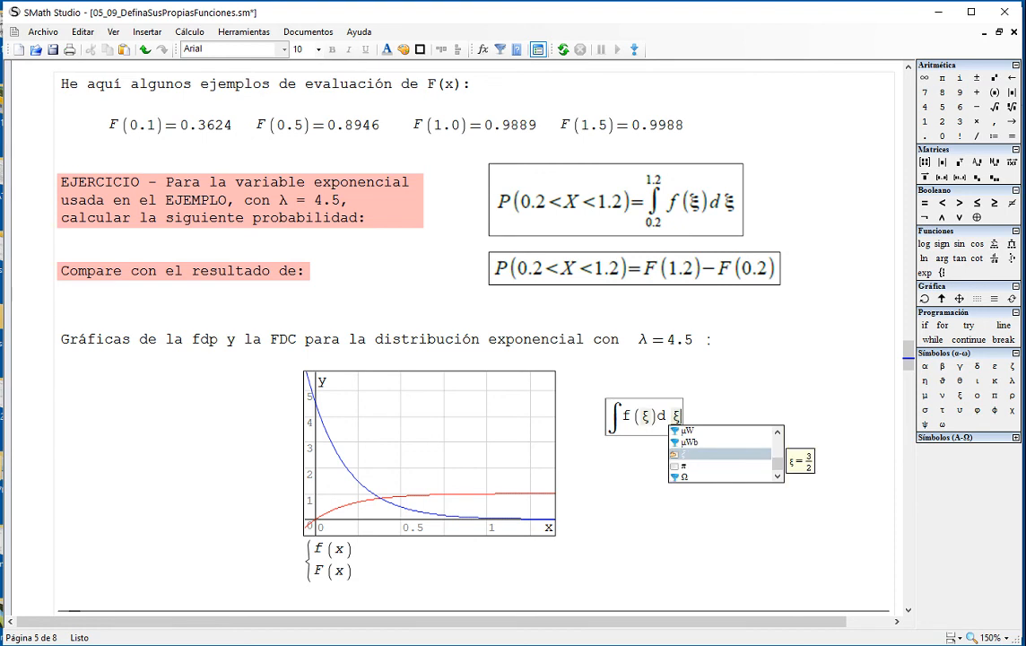
pyautogui.write(',')
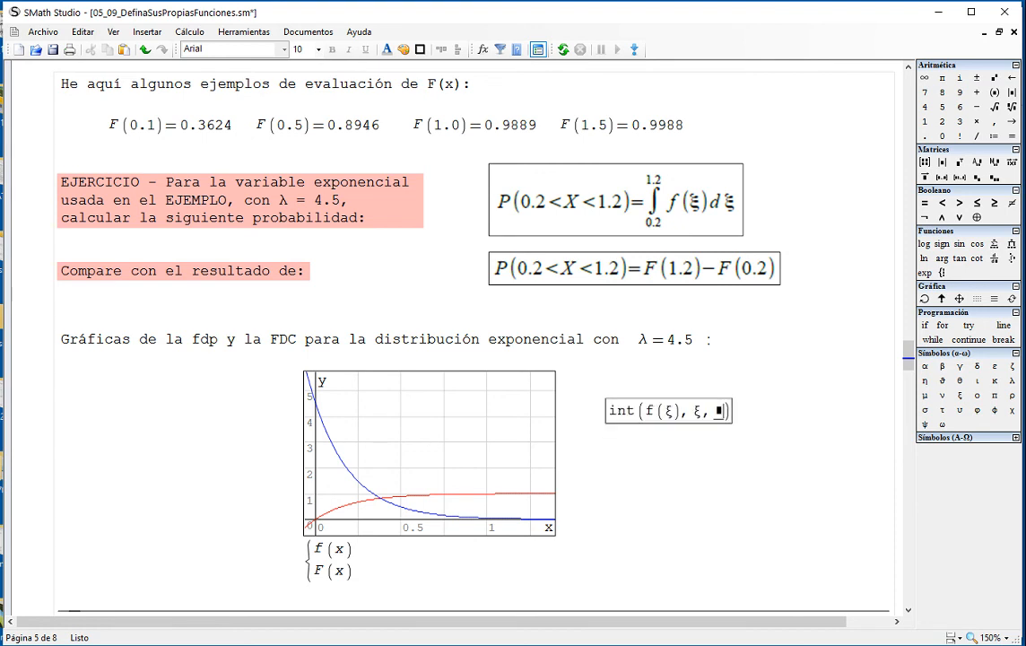
pyautogui.write('0.2,1.2=')
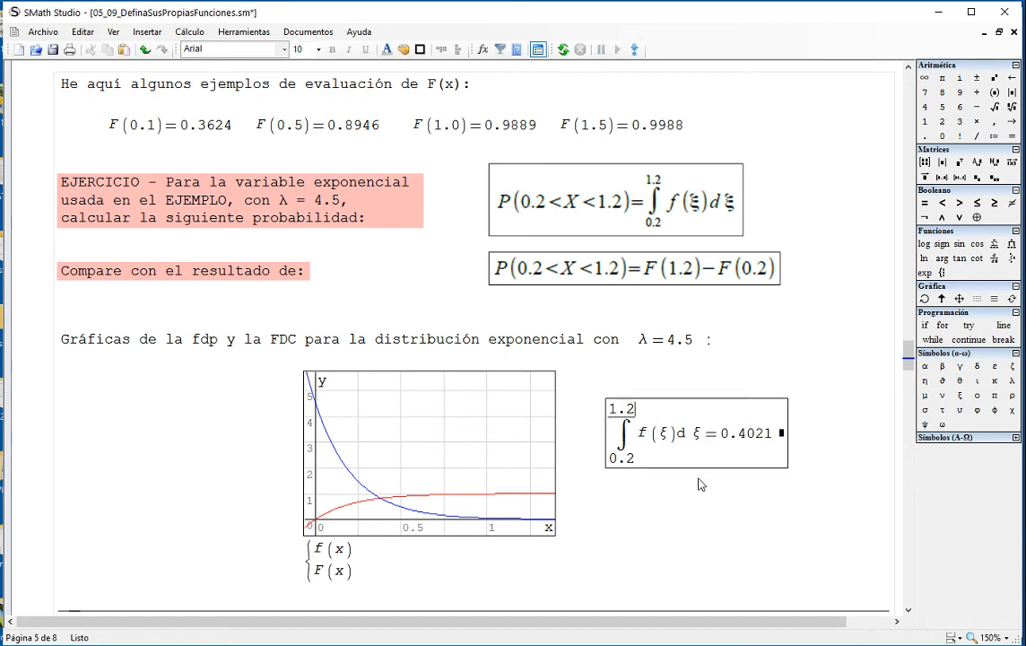
# Evaluate F(1.2)-F(0.2) numerically just below the integral
pyautogui.click(604, 504)
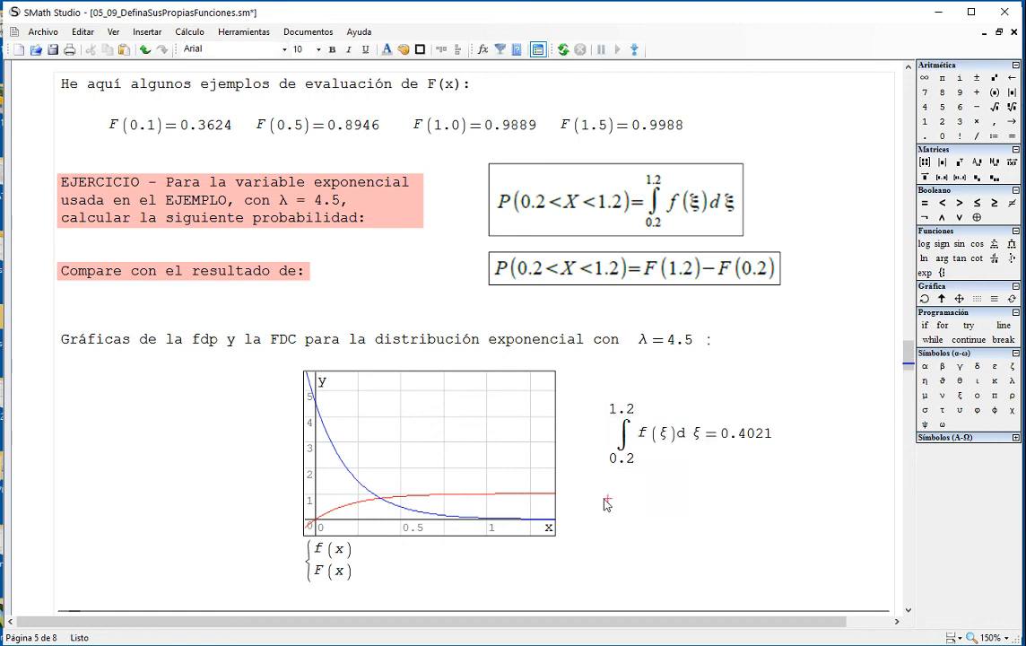
pyautogui.write('f')
pyautogui.press('BackSpace')
pyautogui.write('F(1.2')
pyautogui.press('Right')
pyautogui.write('-F')
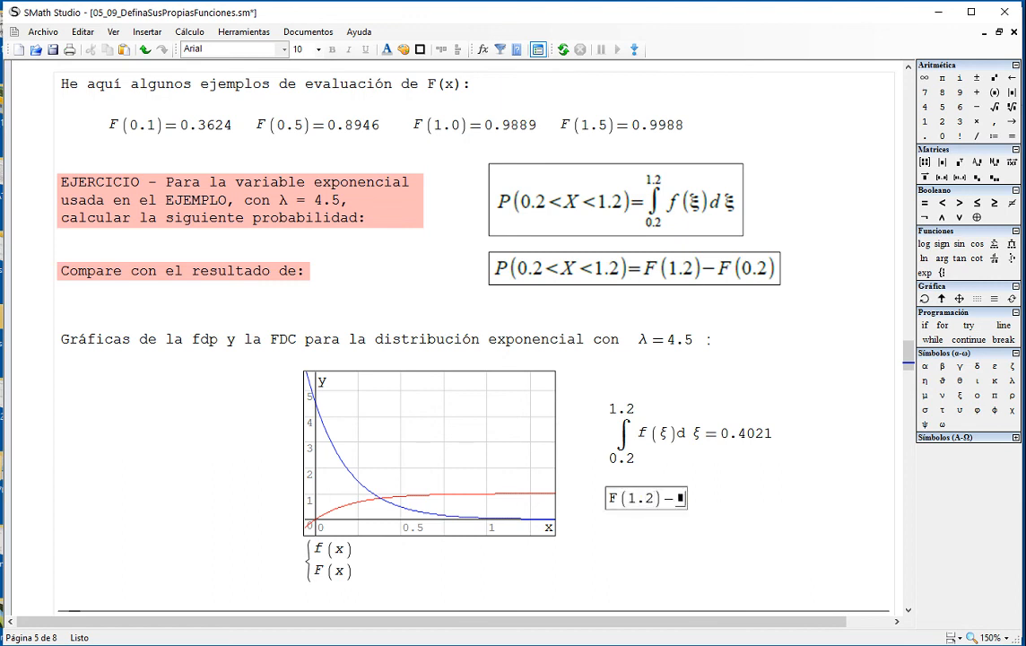
pyautogui.write('(0.2=')
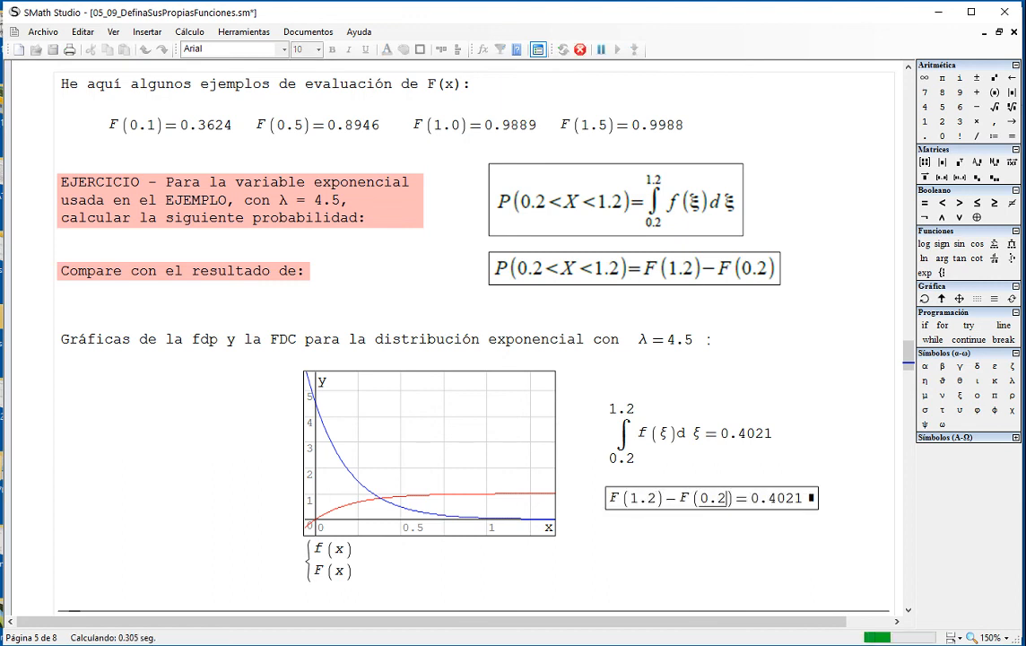
# Compare the integral with the F(1.2)-F(0.2) evaluation, and switch to the Notepad window showing the presentation title
pyautogui.scroll(-2, 634, 490)
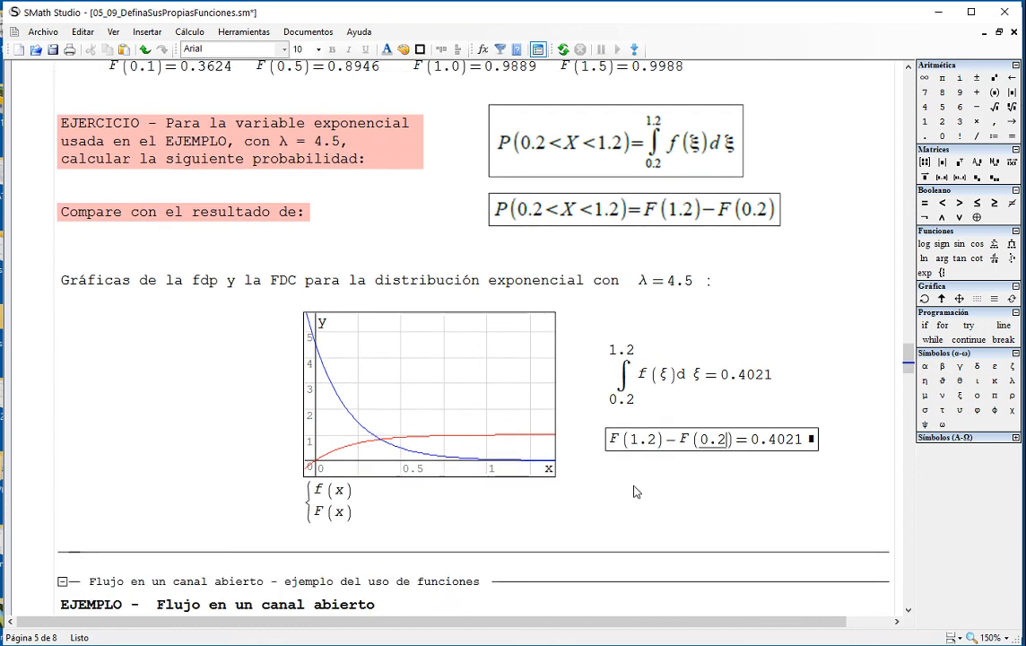
pyautogui.scroll(1, 635, 492)
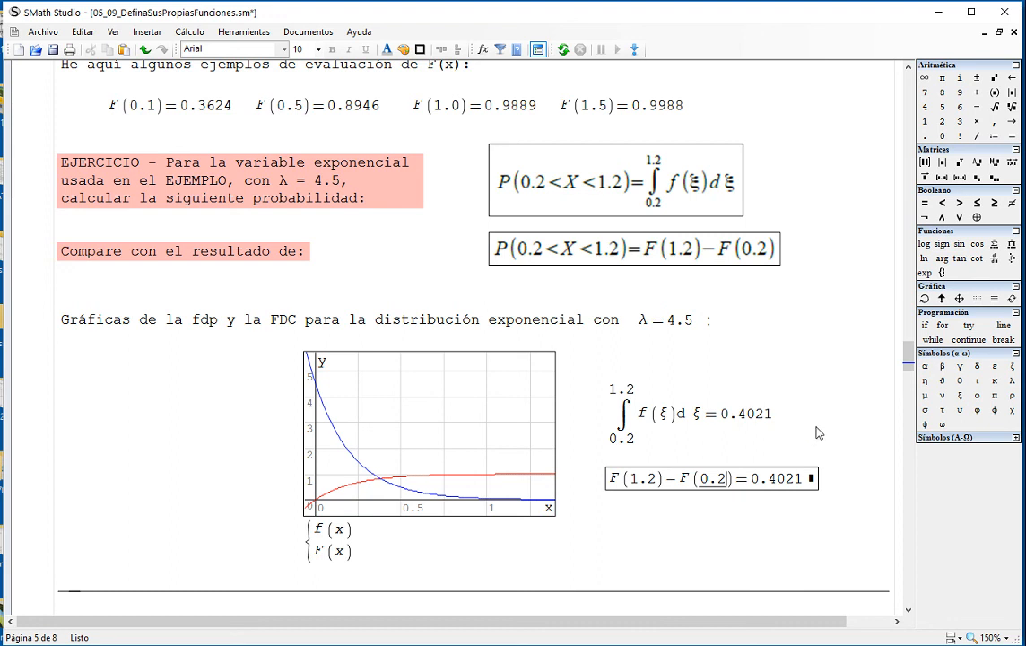
pyautogui.hotkey('alt', 'Tab')
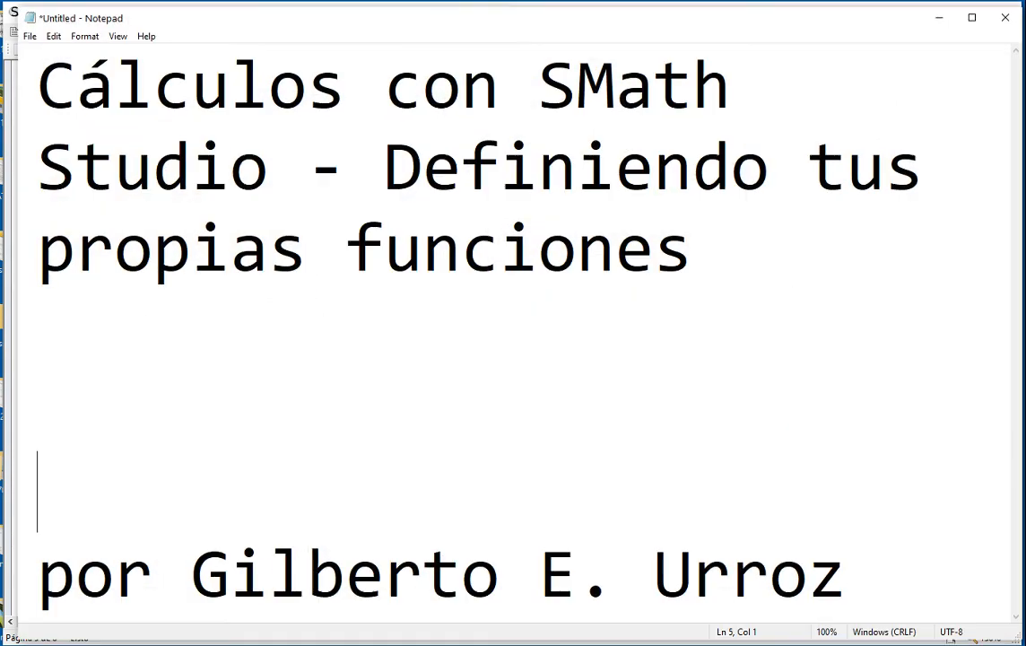